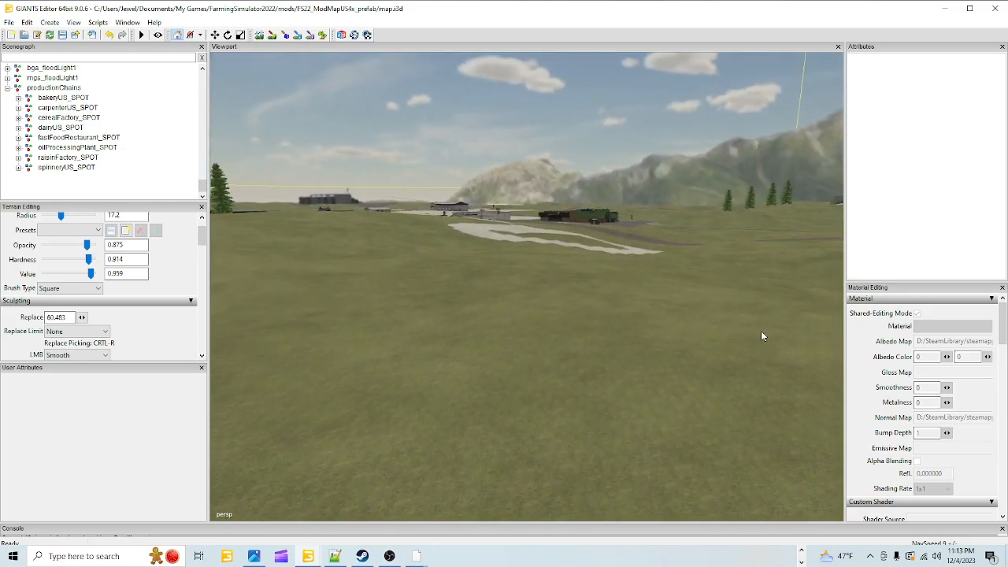
# - Survey the grassland beside the dirt road and the surrounding buildings for a suitable production building site
pyautogui.keyDown('alt'); pyautogui.moveTo(407, 315); pyautogui.dragTo(504, 303); pyautogui.keyUp('alt')
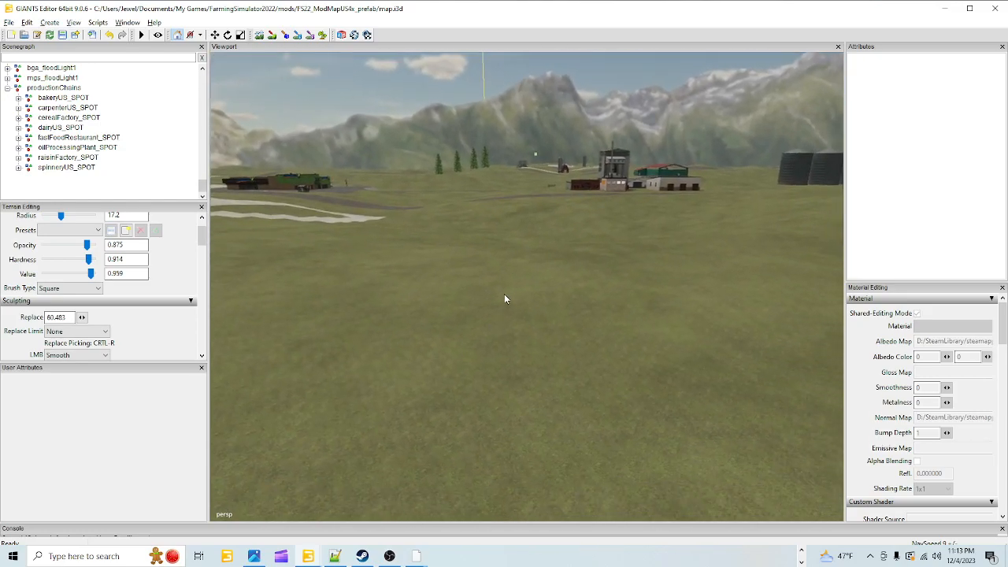
pyautogui.keyDown('alt'); pyautogui.moveTo(547, 222); pyautogui.dragTo(455, 405, button='right'); pyautogui.keyUp('alt')
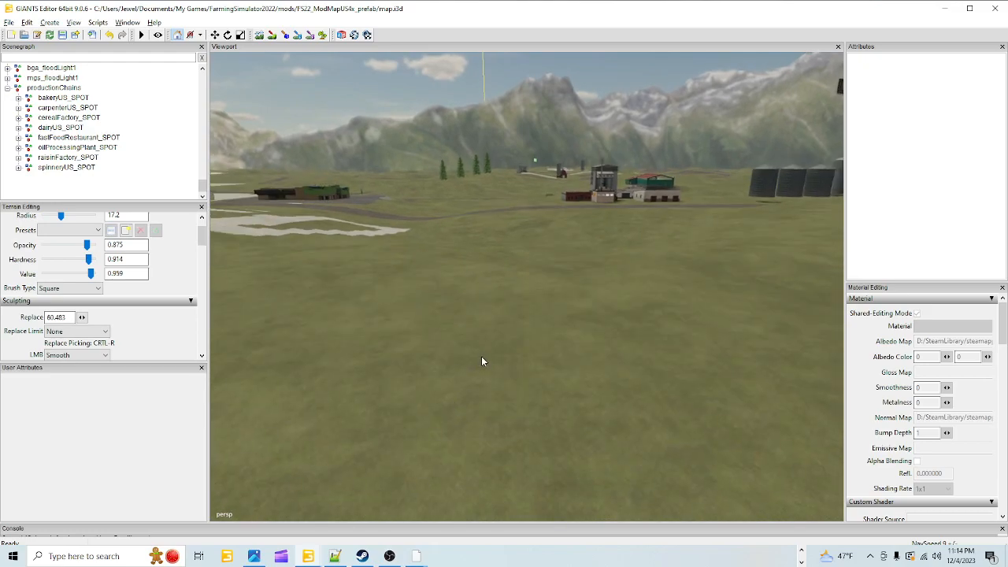
pyautogui.keyDown('alt'); pyautogui.moveTo(480, 358); pyautogui.dragTo(489, 407, button='right'); pyautogui.keyUp('alt')
pyautogui.keyDown('alt'); pyautogui.moveTo(489, 412); pyautogui.dragTo(442, 374); pyautogui.keyUp('alt')
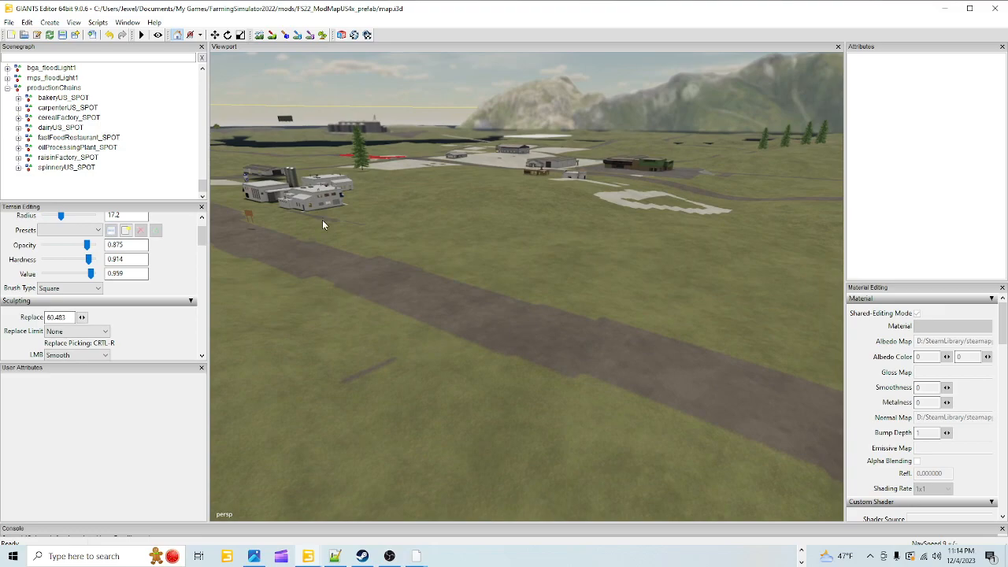
pyautogui.keyDown('alt'); pyautogui.moveTo(743, 314); pyautogui.dragTo(652, 371); pyautogui.keyUp('alt')
pyautogui.scroll(2, 764, 108)
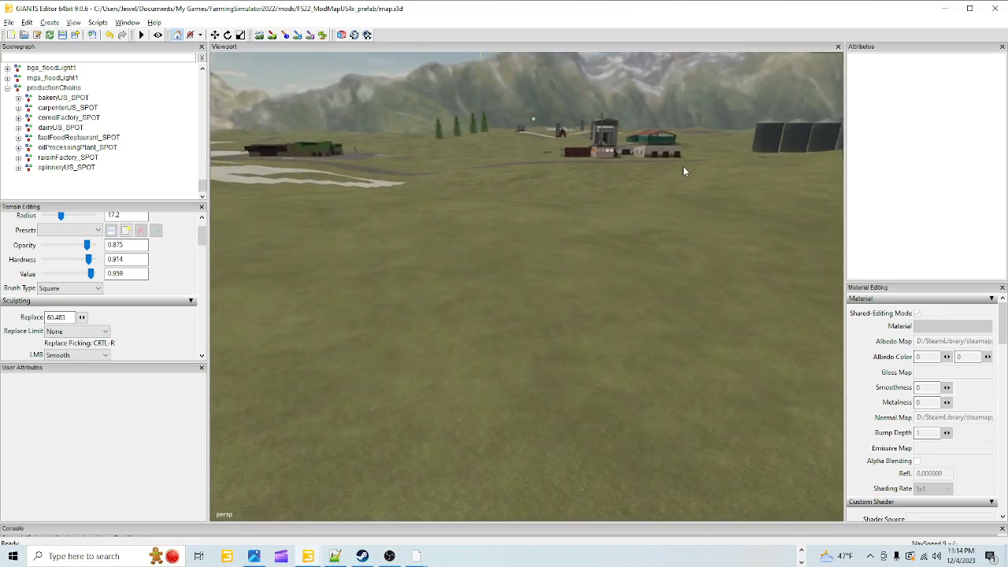
pyautogui.keyDown('alt'); pyautogui.moveTo(524, 373); pyautogui.dragTo(511, 418, button='right'); pyautogui.keyUp('alt')
pyautogui.keyDown('alt'); pyautogui.moveTo(586, 326); pyautogui.dragTo(336, 308); pyautogui.keyUp('alt')
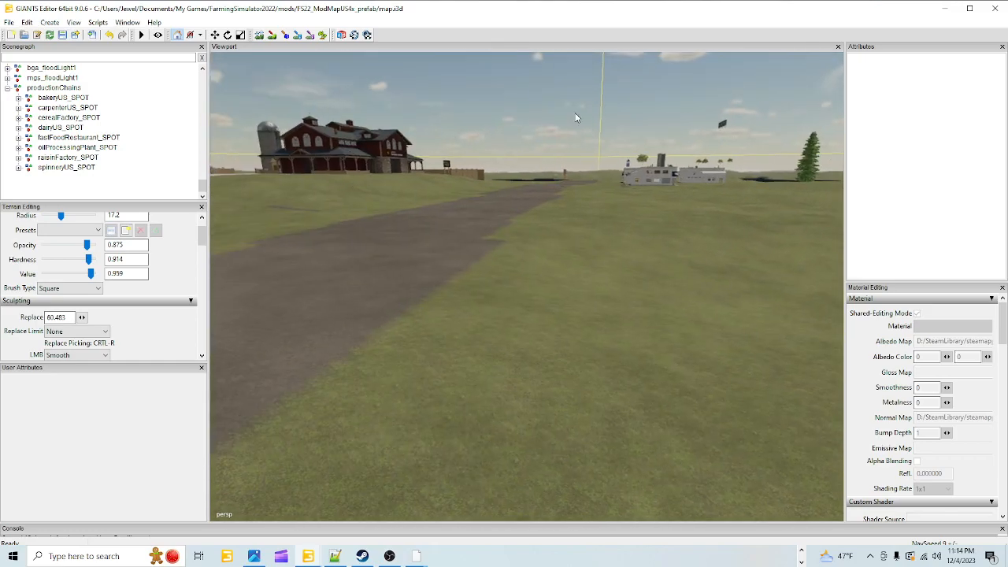
pyautogui.keyDown('alt'); pyautogui.moveTo(322, 348); pyautogui.dragTo(775, 334); pyautogui.keyUp('alt')
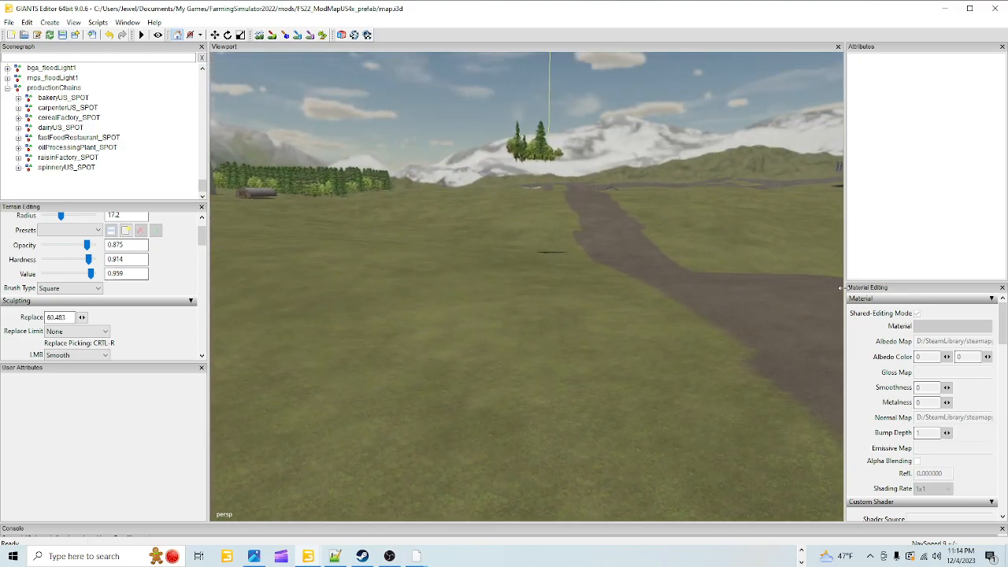
pyautogui.keyDown('alt'); pyautogui.moveTo(676, 329); pyautogui.dragTo(310, 326); pyautogui.keyUp('alt')
pyautogui.keyDown('alt'); pyautogui.moveTo(375, 219); pyautogui.dragTo(563, 347); pyautogui.keyUp('alt')
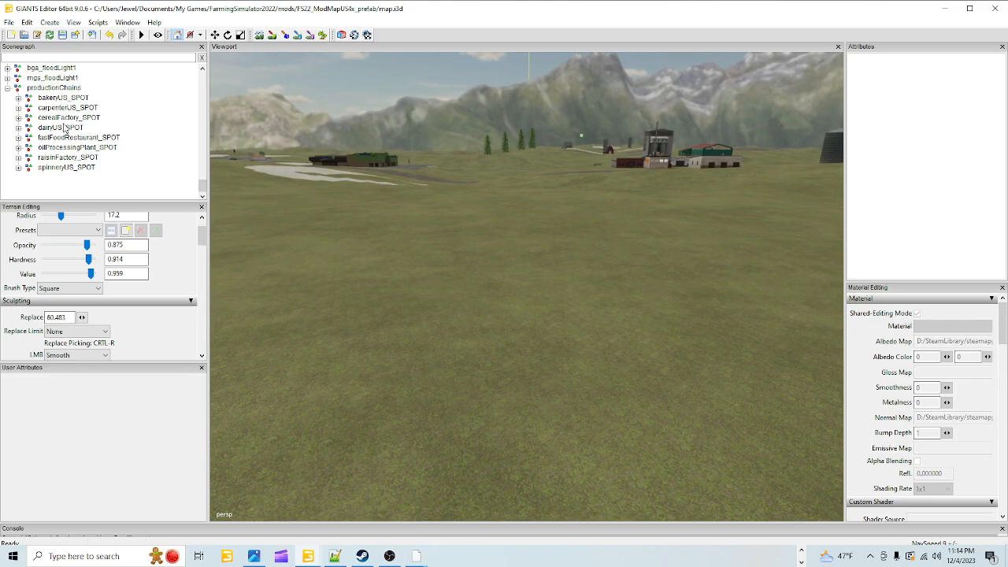
# - Place the raisinFactory_SPOT group from productionChains on the open grass in front of the camera, beside the road
pyautogui.click(51, 158)
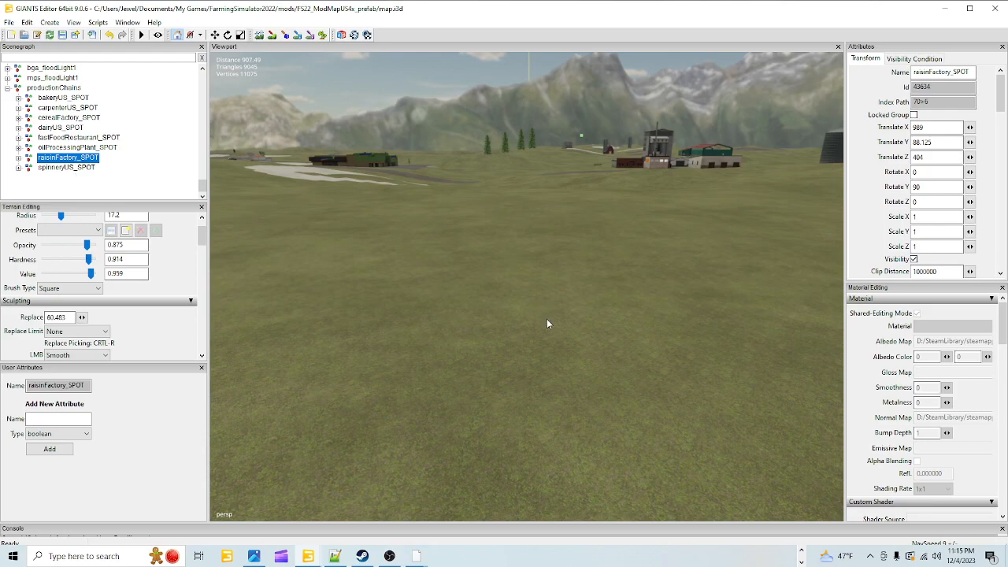
pyautogui.hotkey('ctrl', 'b')
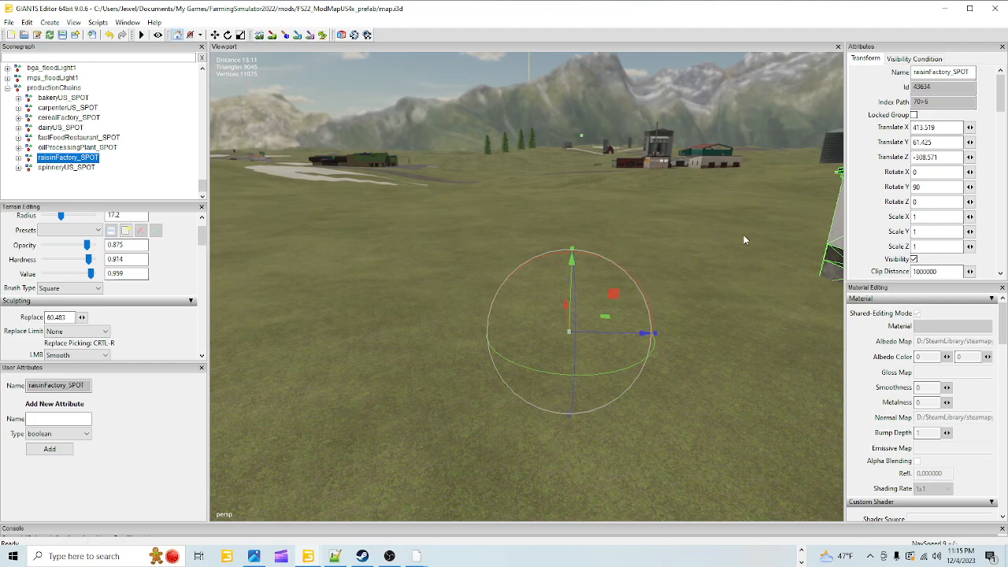
pyautogui.keyDown('alt'); pyautogui.moveTo(751, 167); pyautogui.dragTo(632, 429, button='right'); pyautogui.keyUp('alt')
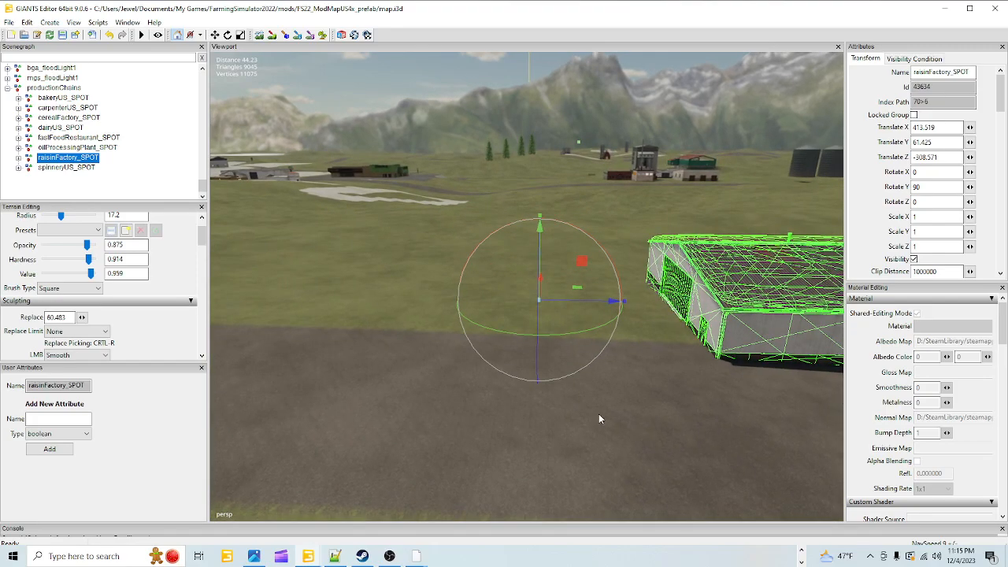
pyautogui.keyDown('alt'); pyautogui.moveTo(577, 411); pyautogui.dragTo(585, 391); pyautogui.keyUp('alt')
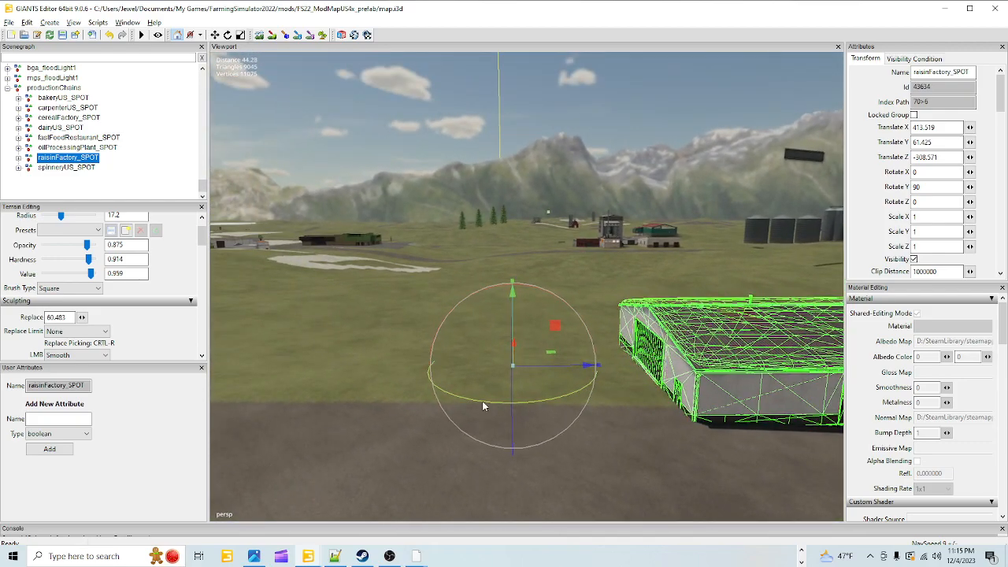
# - Shift the raisin factory along the Z axis to about -357, farther across the grass
pyautogui.keyDown('alt'); pyautogui.moveTo(483, 407); pyautogui.dragTo(476, 382, button='right'); pyautogui.keyUp('alt')
pyautogui.moveTo(476, 383)
pyautogui.keyDown('alt'); pyautogui.mouseDown()
pyautogui.moveTo(691, 190)
pyautogui.moveTo(679, 295)
pyautogui.moveTo(542, 280)
pyautogui.moveTo(494, 388)
pyautogui.mouseUp(); pyautogui.keyUp('alt')
pyautogui.scroll(-2, 493, 389)
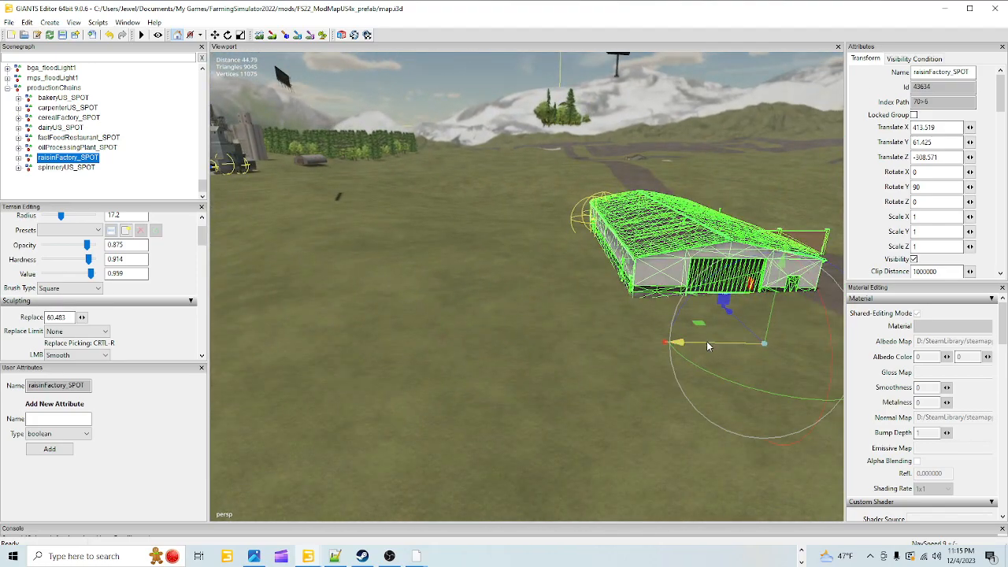
pyautogui.moveTo(707, 342); pyautogui.dragTo(208, 404)
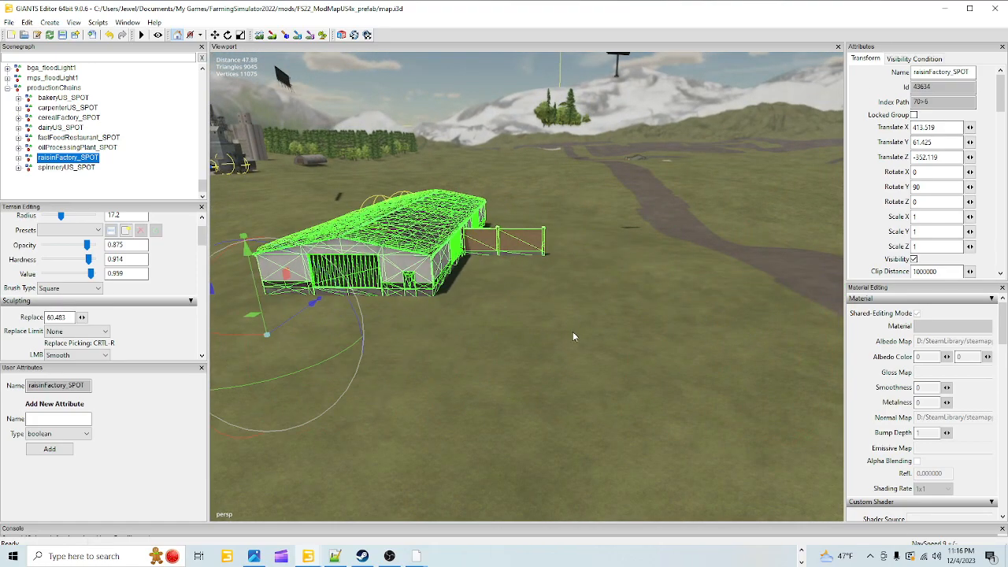
pyautogui.keyDown('alt'); pyautogui.moveTo(568, 336); pyautogui.dragTo(609, 298); pyautogui.keyUp('alt')
pyautogui.scroll(4, 610, 296)
pyautogui.keyDown('alt'); pyautogui.moveTo(660, 262); pyautogui.dragTo(641, 236); pyautogui.keyUp('alt')
pyautogui.scroll(-8, 693, 211)
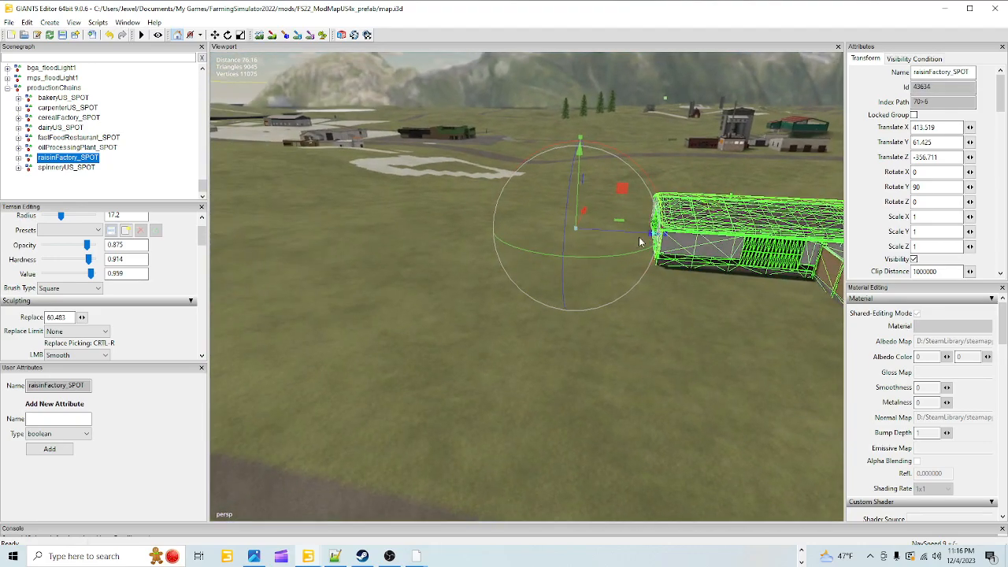
# - Switch to the Photos viewer and look through the in-game reference screenshots for views of the raisin factory
pyautogui.click(254, 556)
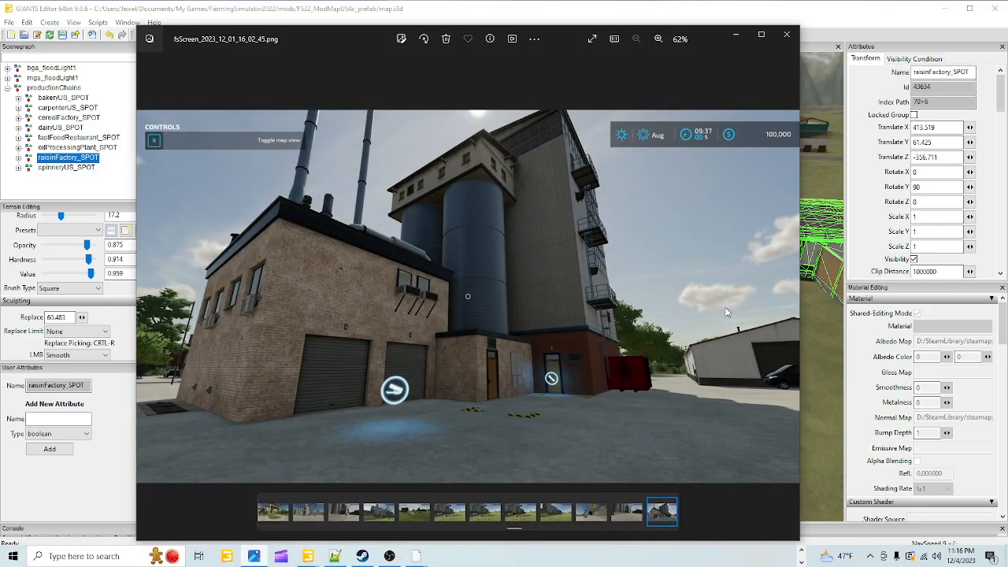
pyautogui.click(792, 294)
pyautogui.click(791, 294)
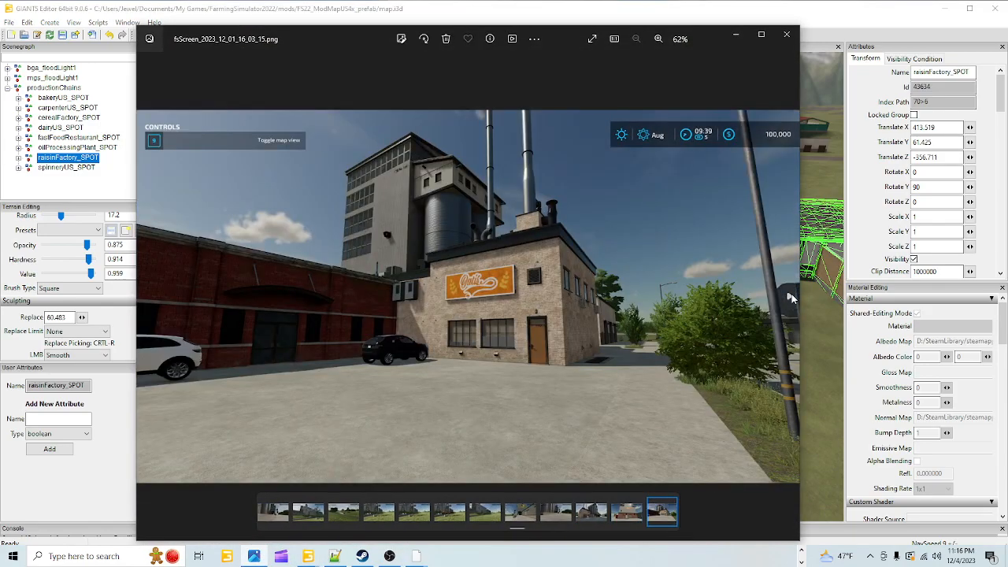
pyautogui.click(792, 294)
pyautogui.click(791, 293)
pyautogui.click(791, 294)
pyautogui.click(791, 294)
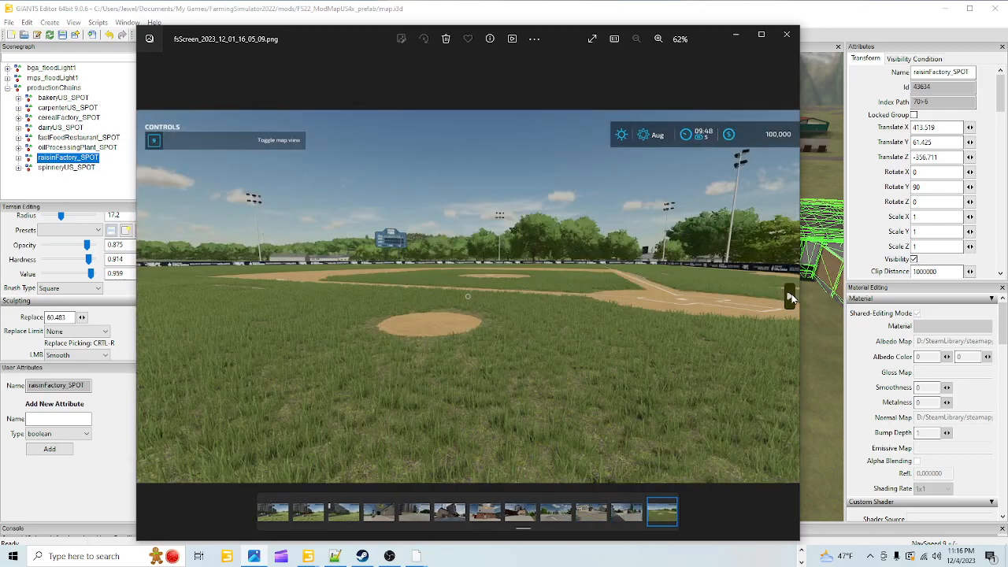
pyautogui.click(791, 293)
pyautogui.click(792, 294)
pyautogui.click(791, 294)
pyautogui.click(791, 294)
pyautogui.click(792, 294)
pyautogui.click(792, 294)
pyautogui.click(792, 294)
pyautogui.click(791, 293)
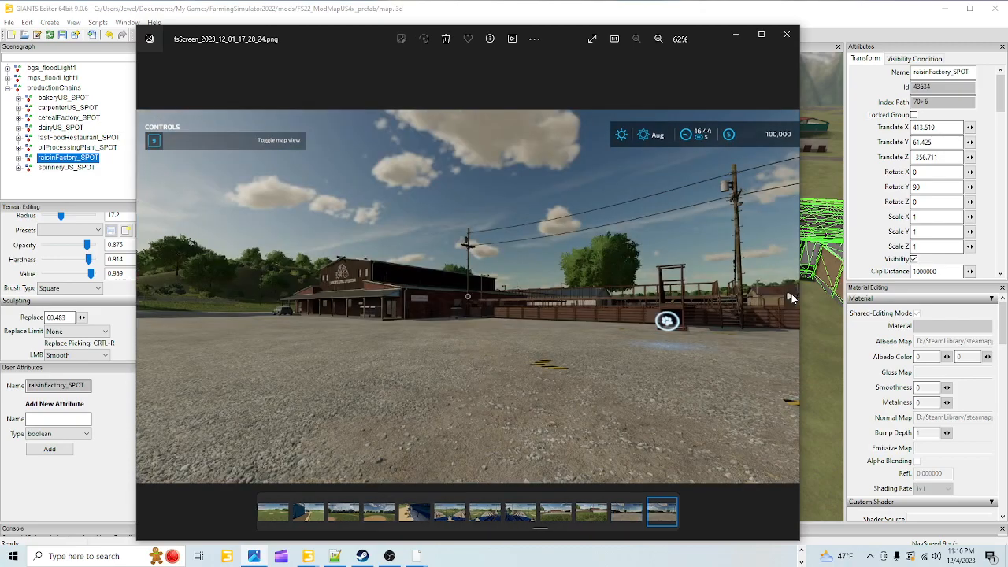
pyautogui.click(792, 294)
pyautogui.click(791, 294)
pyautogui.click(791, 294)
pyautogui.click(791, 293)
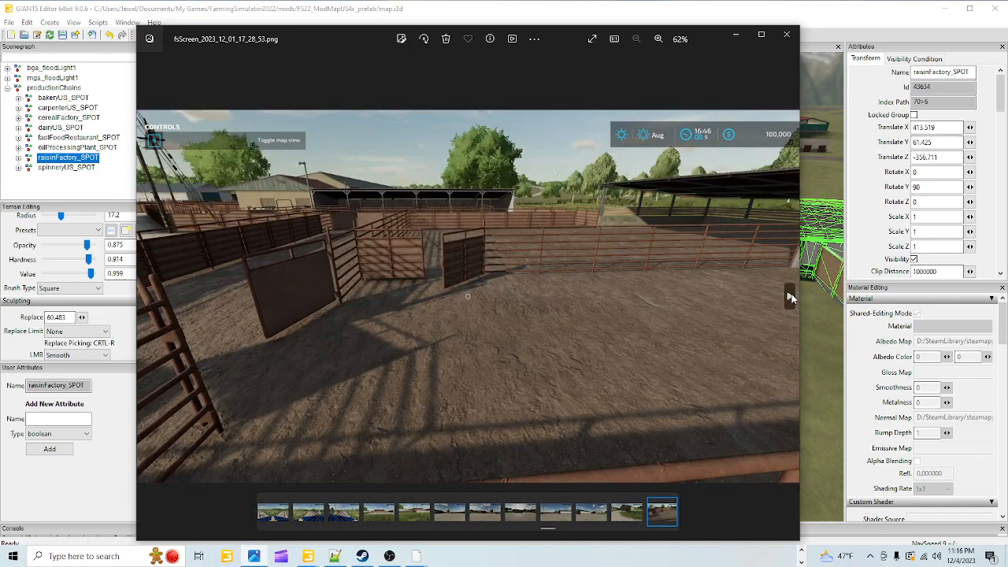
pyautogui.click(792, 294)
pyautogui.click(792, 297)
pyautogui.click(792, 298)
pyautogui.click(791, 297)
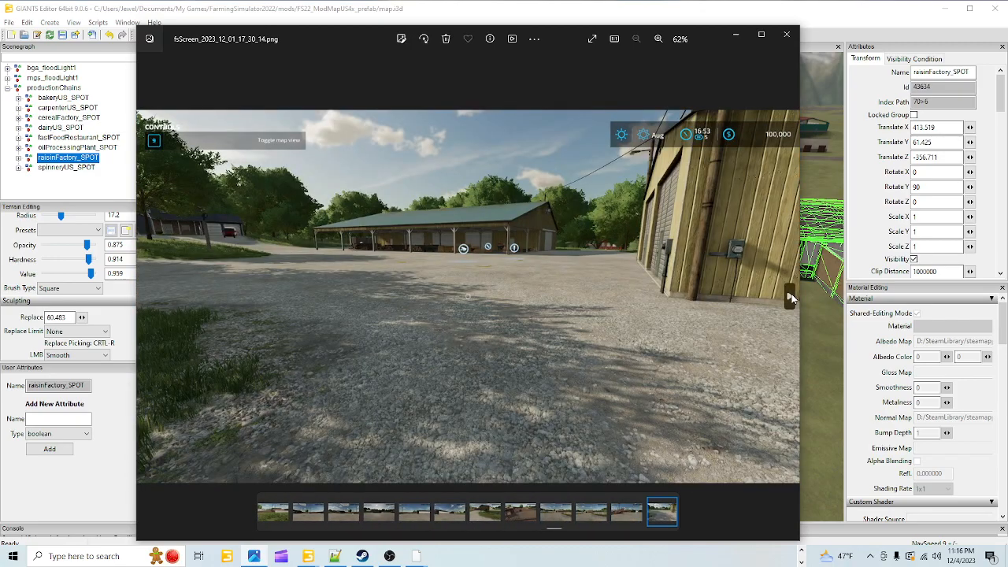
pyautogui.click(792, 298)
pyautogui.click(791, 298)
pyautogui.click(791, 298)
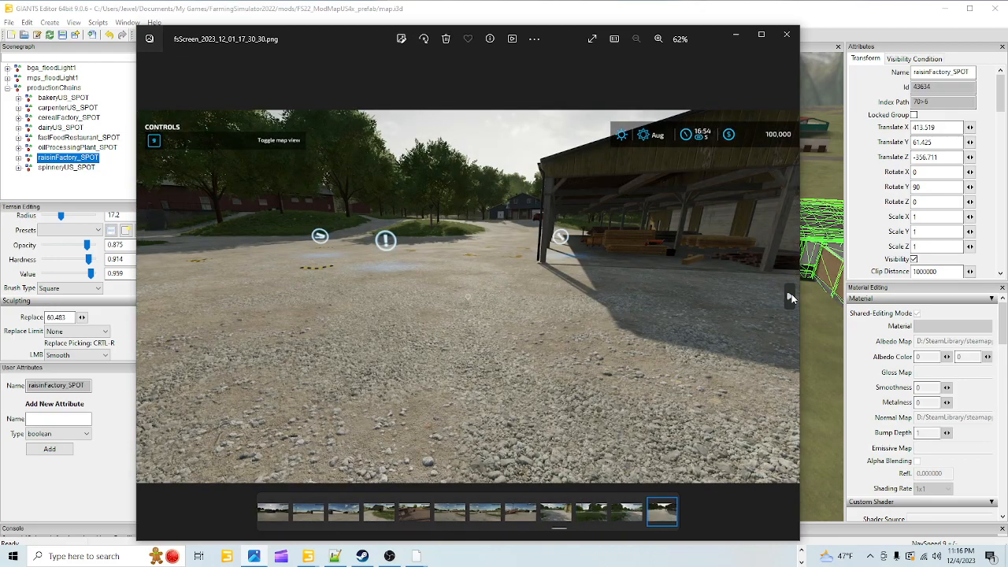
pyautogui.click(791, 298)
pyautogui.click(791, 298)
pyautogui.click(791, 298)
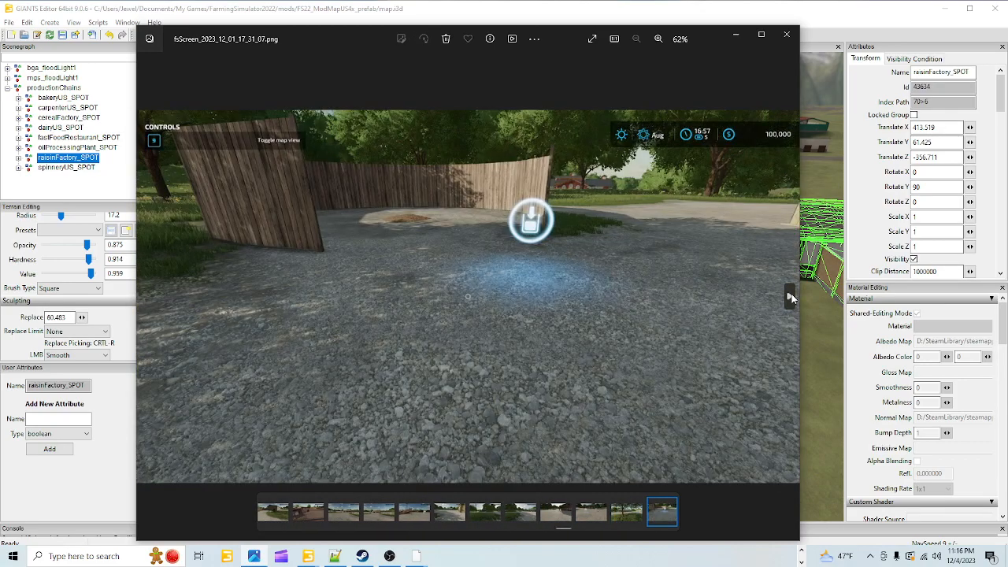
pyautogui.click(790, 298)
pyautogui.click(788, 298)
pyautogui.click(788, 298)
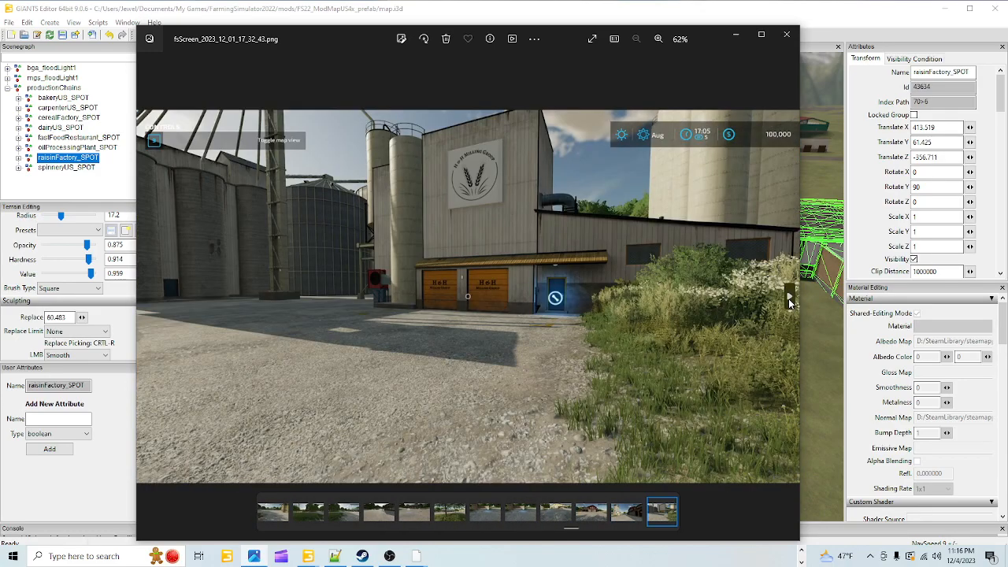
pyautogui.click(788, 299)
pyautogui.click(788, 298)
pyautogui.click(789, 299)
pyautogui.click(788, 299)
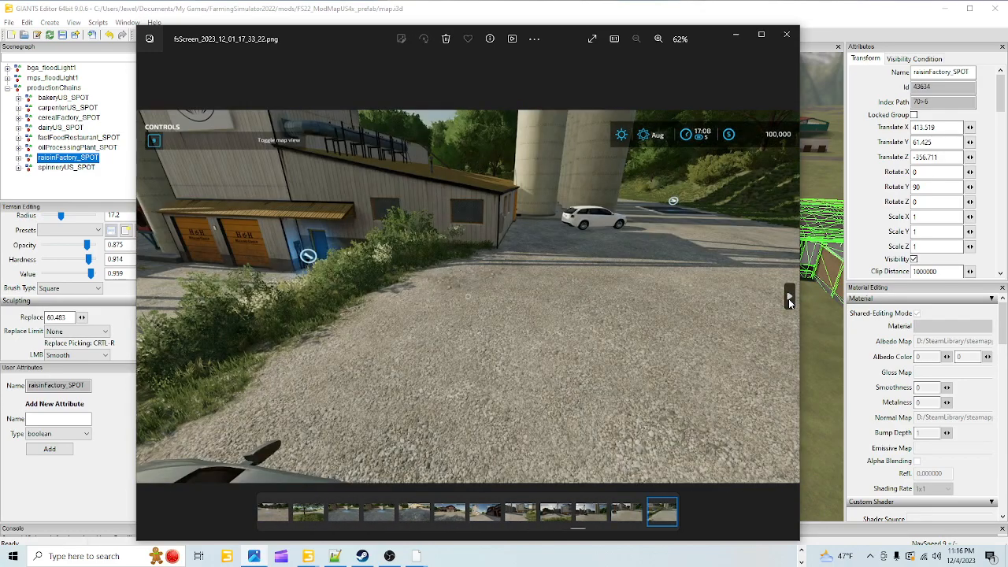
pyautogui.click(788, 298)
pyautogui.click(789, 298)
pyautogui.click(788, 298)
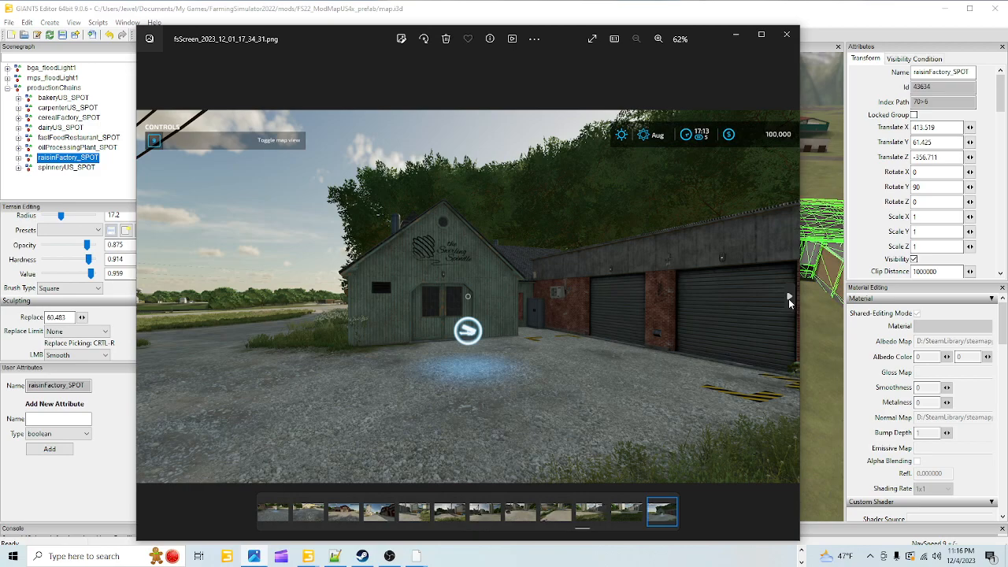
pyautogui.click(788, 298)
pyautogui.click(788, 298)
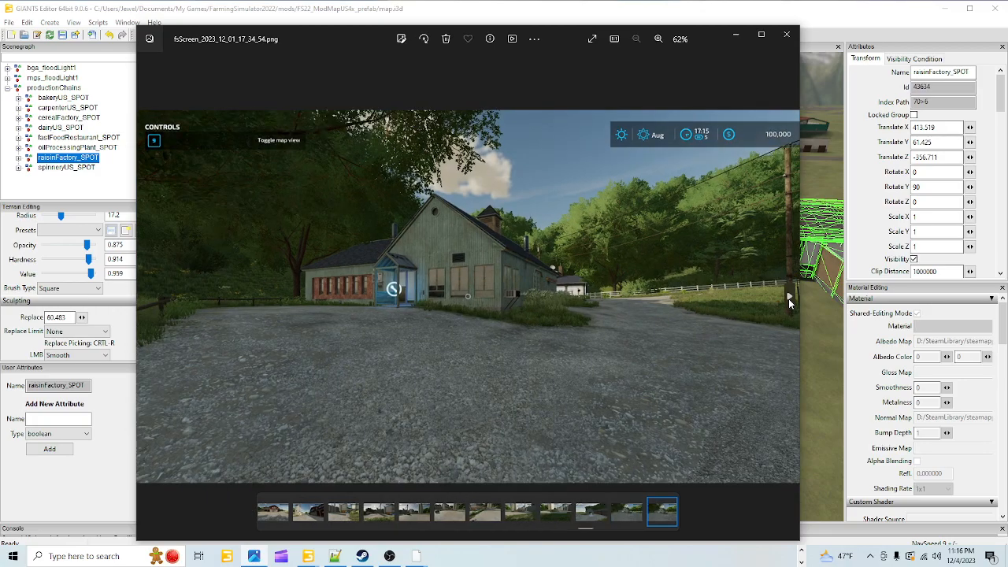
pyautogui.click(788, 299)
pyautogui.click(788, 298)
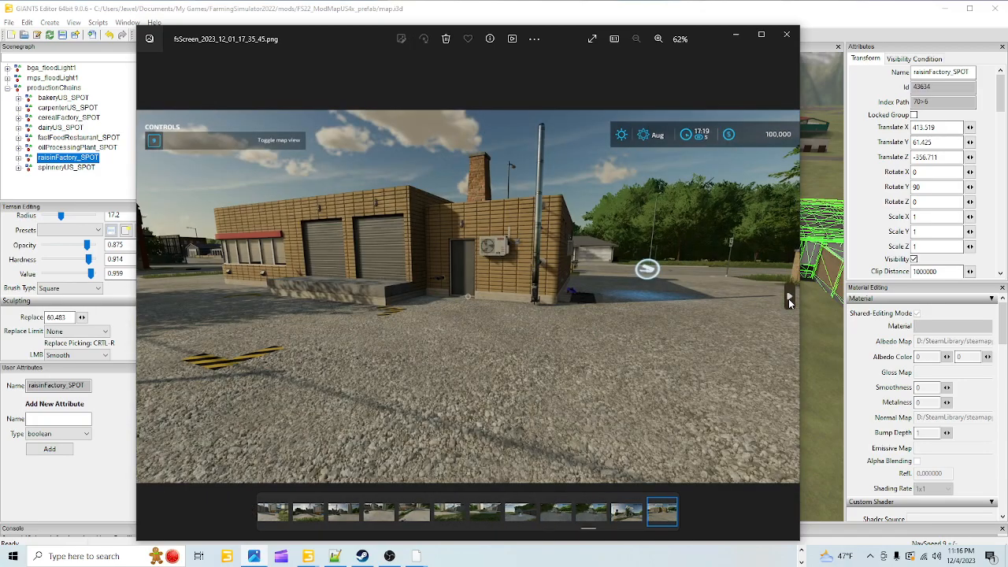
pyautogui.click(788, 299)
pyautogui.click(788, 298)
pyautogui.click(788, 299)
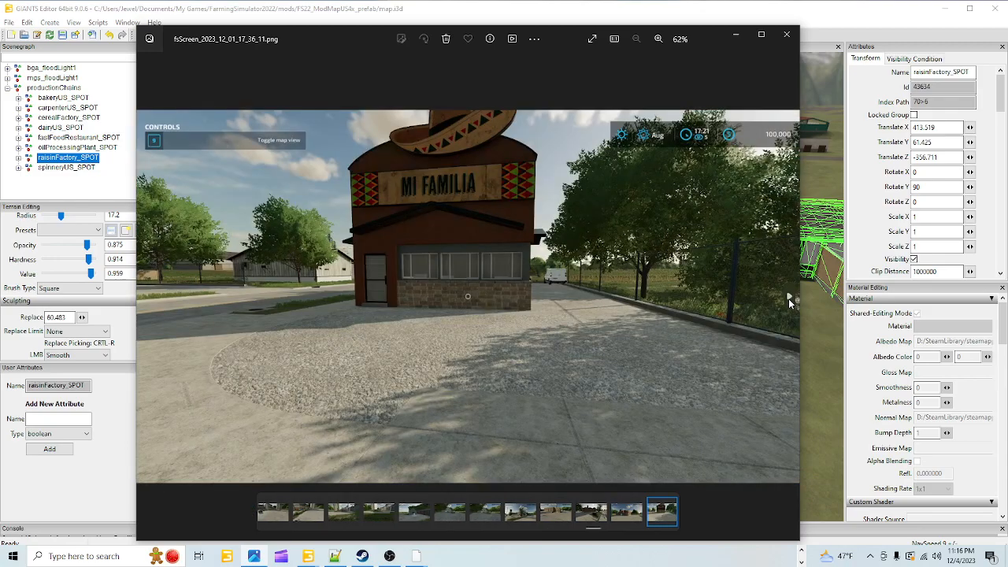
pyautogui.click(788, 298)
pyautogui.click(788, 299)
pyautogui.click(788, 298)
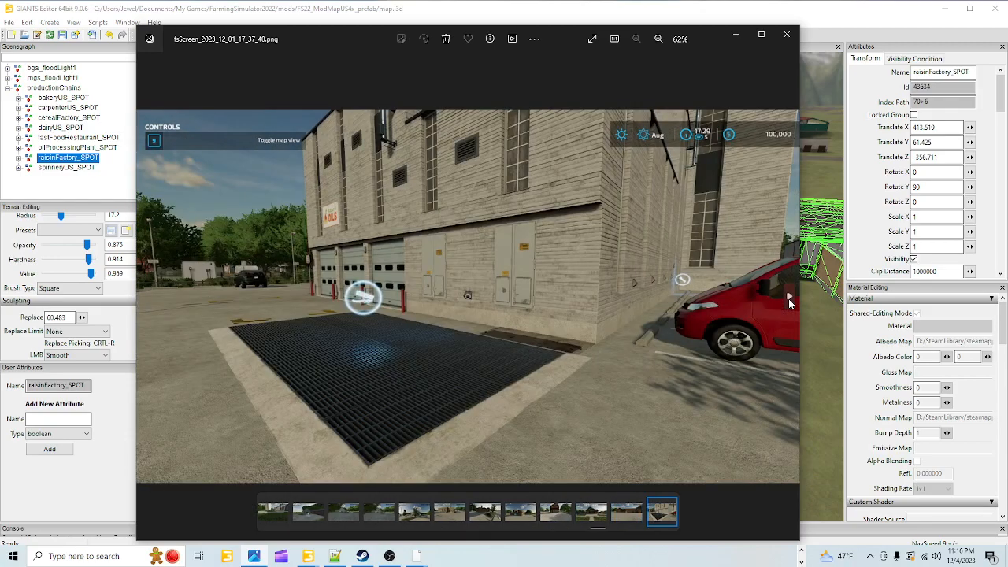
pyautogui.click(788, 298)
pyautogui.click(788, 299)
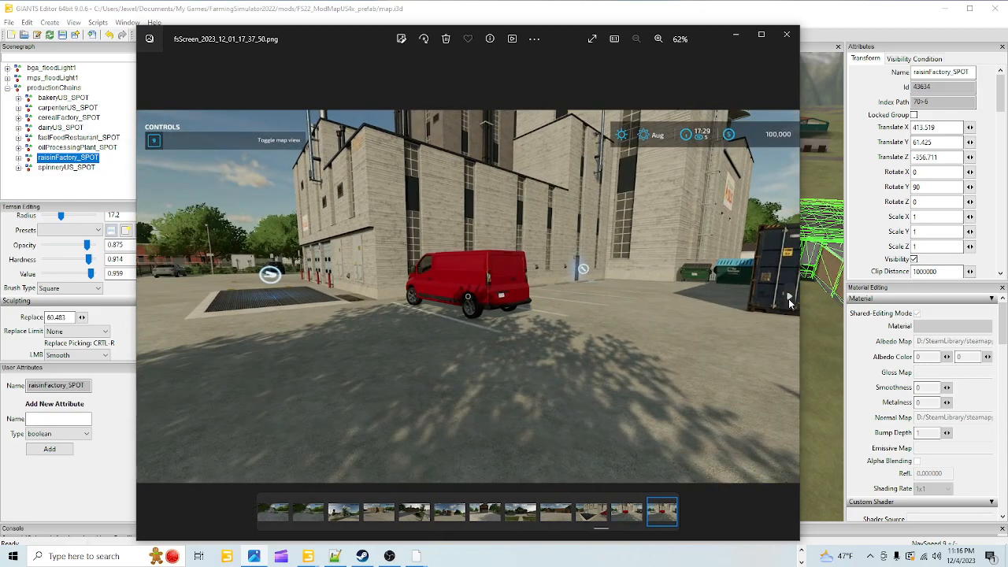
pyautogui.click(788, 298)
pyautogui.click(788, 299)
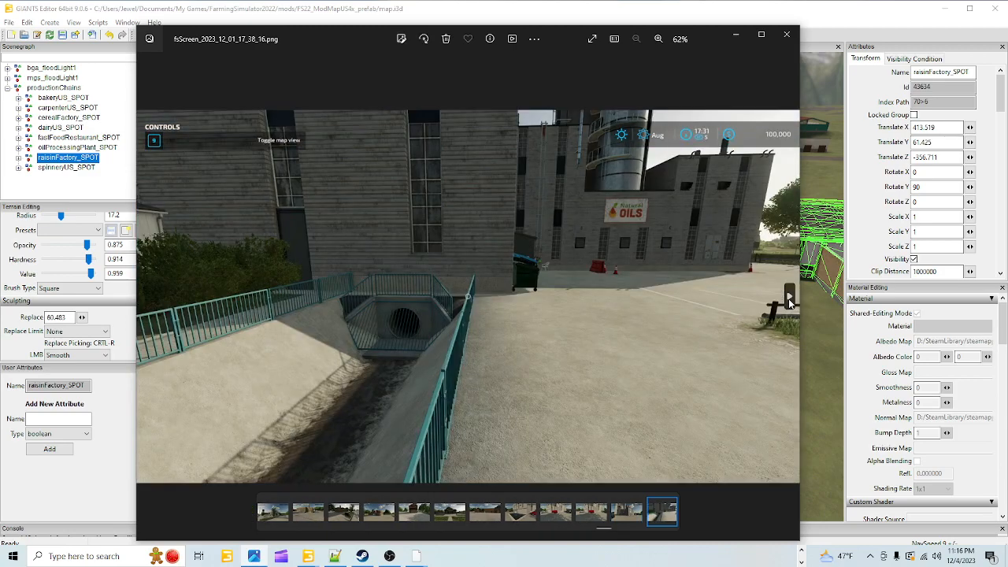
pyautogui.click(788, 298)
pyautogui.click(788, 299)
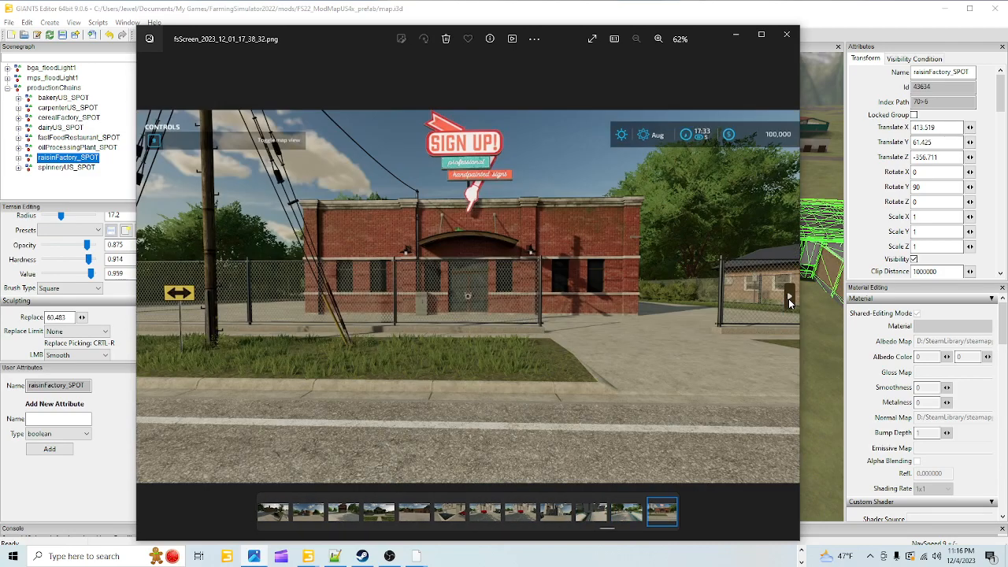
pyautogui.click(788, 298)
pyautogui.click(788, 298)
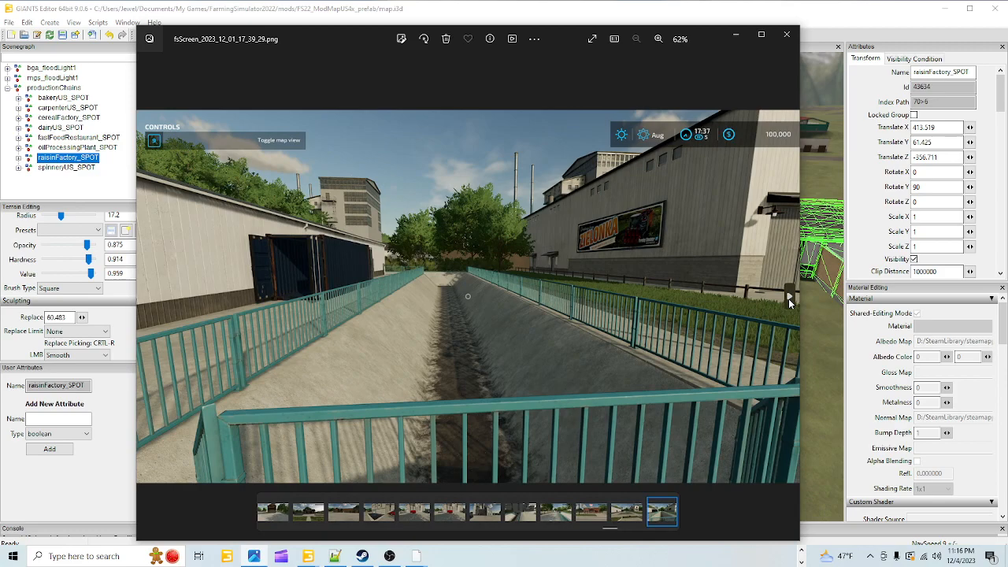
pyautogui.click(788, 298)
pyautogui.click(788, 298)
pyautogui.click(788, 299)
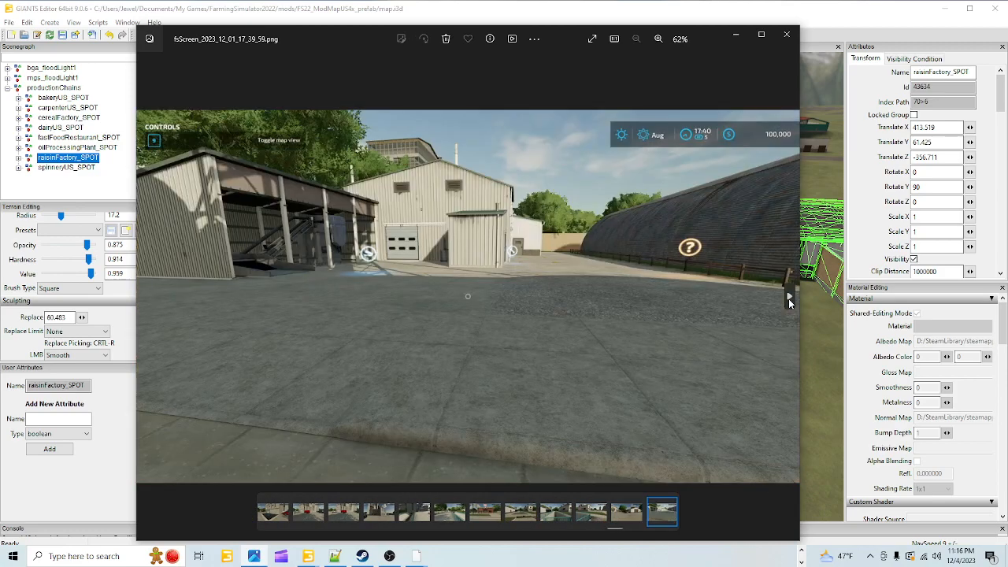
pyautogui.click(788, 298)
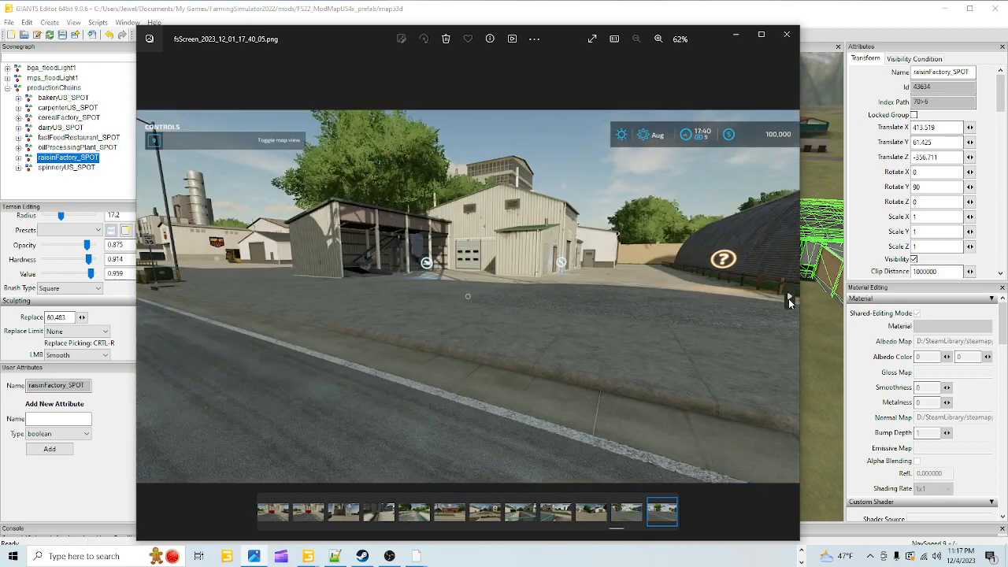
# - Compare the fsScreen_2023_12_01_17_40_15.png reference screenshot with the raisin factory's doors, side fence and surroundings in the map
pyautogui.click(788, 298)
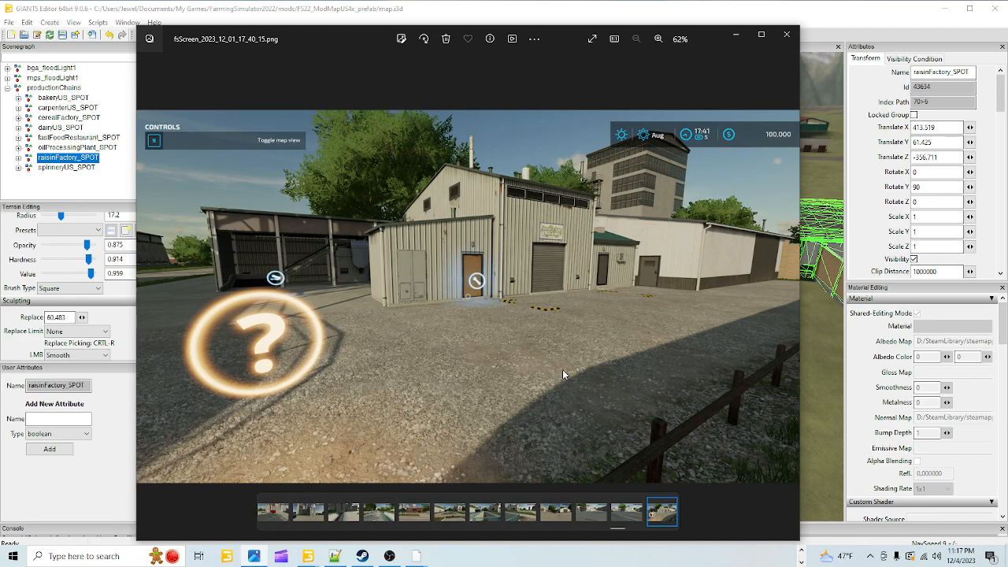
pyautogui.click(734, 39)
pyautogui.keyDown('alt'); pyautogui.moveTo(667, 310); pyautogui.dragTo(563, 372); pyautogui.keyUp('alt')
pyautogui.keyDown('alt'); pyautogui.moveTo(563, 372); pyautogui.dragTo(775, 175, button='right'); pyautogui.keyUp('alt')
pyautogui.keyDown('alt'); pyautogui.moveTo(599, 347); pyautogui.dragTo(677, 284, button='right'); pyautogui.keyUp('alt')
pyautogui.keyDown('alt'); pyautogui.moveTo(654, 307); pyautogui.dragTo(626, 361); pyautogui.keyUp('alt')
pyautogui.keyDown('alt'); pyautogui.moveTo(626, 362); pyautogui.dragTo(535, 448, button='right'); pyautogui.keyUp('alt')
pyautogui.keyDown('alt'); pyautogui.moveTo(554, 410); pyautogui.dragTo(695, 244, button='right'); pyautogui.keyUp('alt')
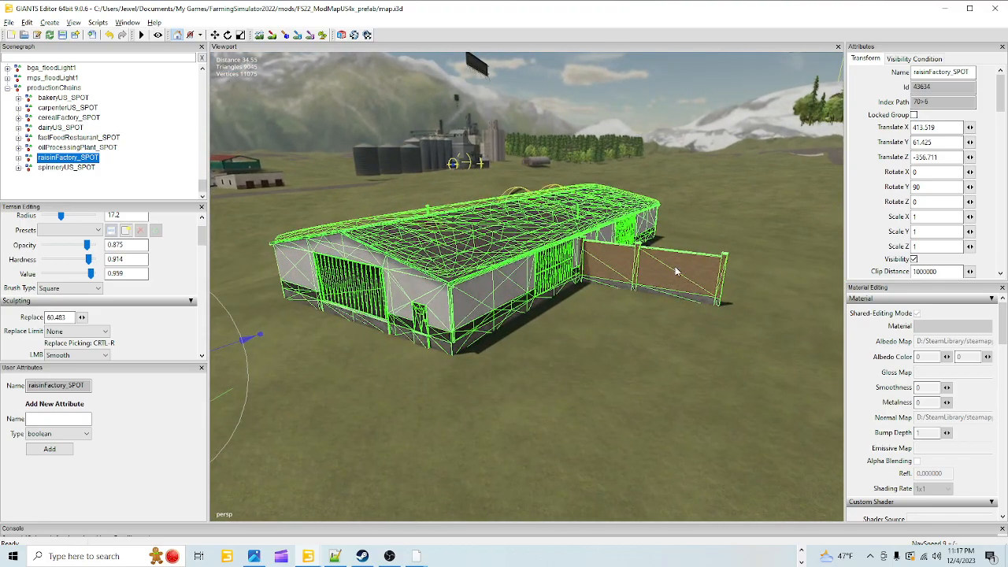
pyautogui.keyDown('alt'); pyautogui.moveTo(617, 349); pyautogui.dragTo(467, 347); pyautogui.keyUp('alt')
pyautogui.keyDown('alt'); pyautogui.moveTo(776, 273); pyautogui.dragTo(456, 484, button='right'); pyautogui.keyUp('alt')
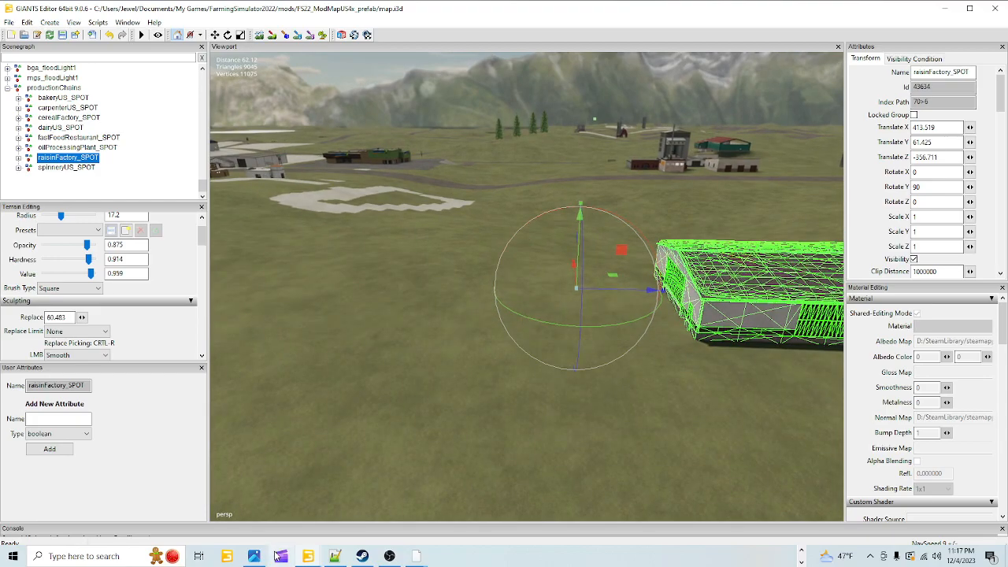
# - Using the reference screenshot, rotate the raisin factory to about X -180, Y 1.7, Z -180
pyautogui.moveTo(253, 556)
pyautogui.moveTo(252, 481)
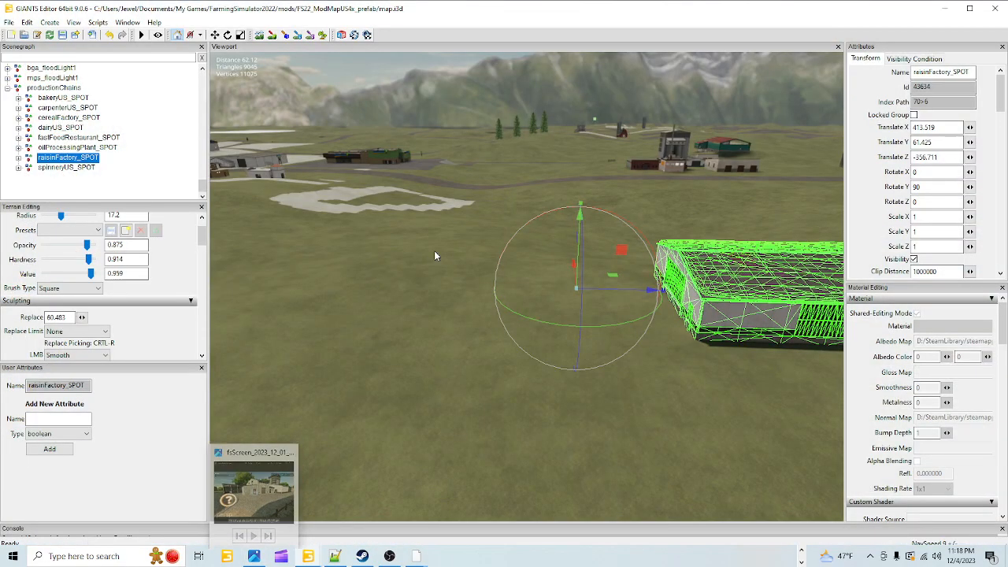
pyautogui.moveTo(638, 316); pyautogui.dragTo(662, 281)
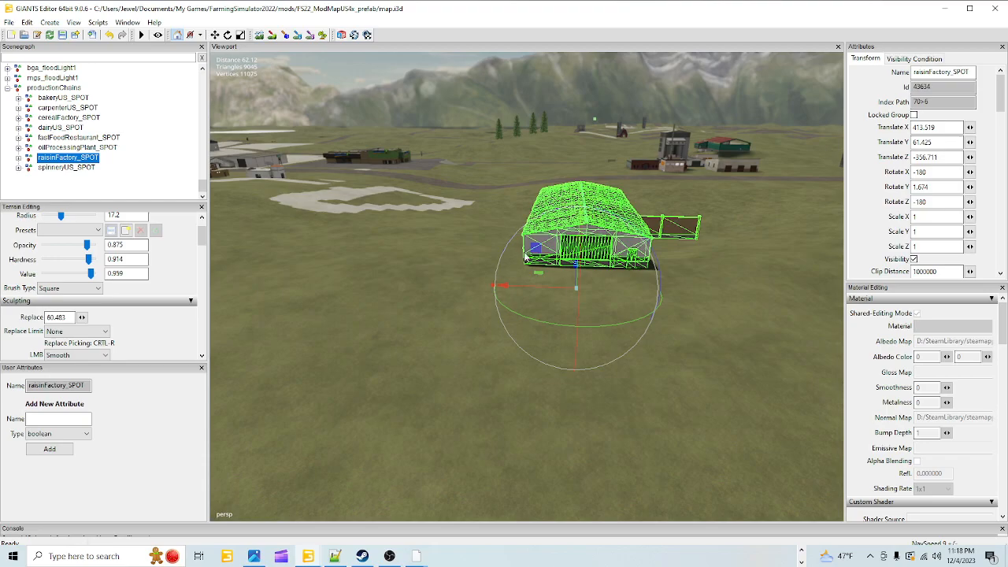
# - Shift the raisin factory along its long axis to about Z -346, beside the dirt road
pyautogui.keyDown('alt'); pyautogui.moveTo(638, 341); pyautogui.dragTo(655, 351); pyautogui.keyUp('alt')
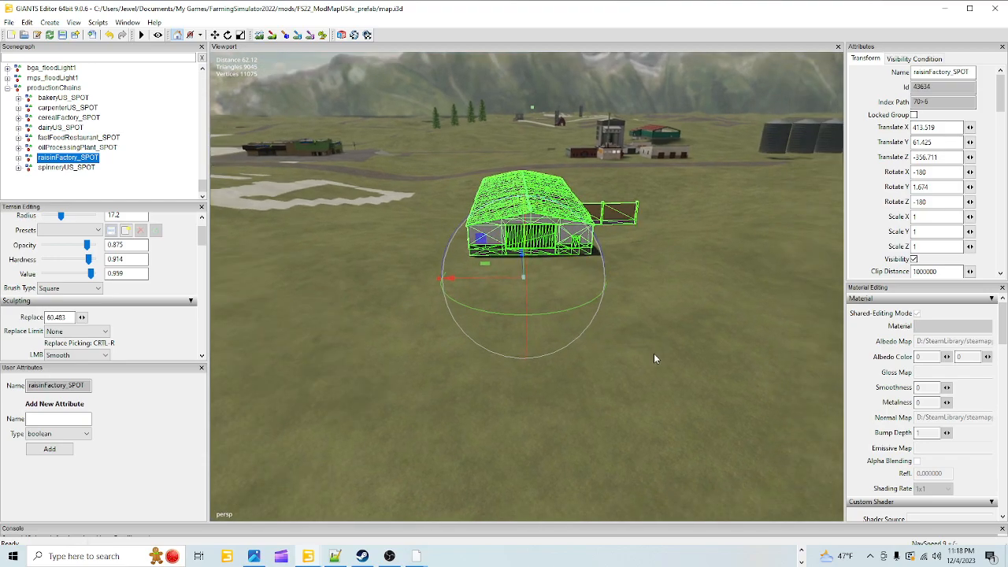
pyautogui.keyDown('alt'); pyautogui.moveTo(639, 377); pyautogui.dragTo(778, 135, button='right'); pyautogui.keyUp('alt')
pyautogui.keyDown('alt'); pyautogui.moveTo(669, 366); pyautogui.dragTo(681, 243, button='right'); pyautogui.keyUp('alt')
pyautogui.keyDown('alt'); pyautogui.moveTo(680, 272); pyautogui.dragTo(474, 231); pyautogui.keyUp('alt')
pyautogui.keyDown('alt'); pyautogui.moveTo(474, 231); pyautogui.dragTo(440, 439, button='right'); pyautogui.keyUp('alt')
pyautogui.keyDown('alt'); pyautogui.moveTo(520, 264); pyautogui.dragTo(605, 303); pyautogui.keyUp('alt')
pyautogui.keyDown('alt'); pyautogui.moveTo(606, 305); pyautogui.dragTo(418, 389, button='right'); pyautogui.keyUp('alt')
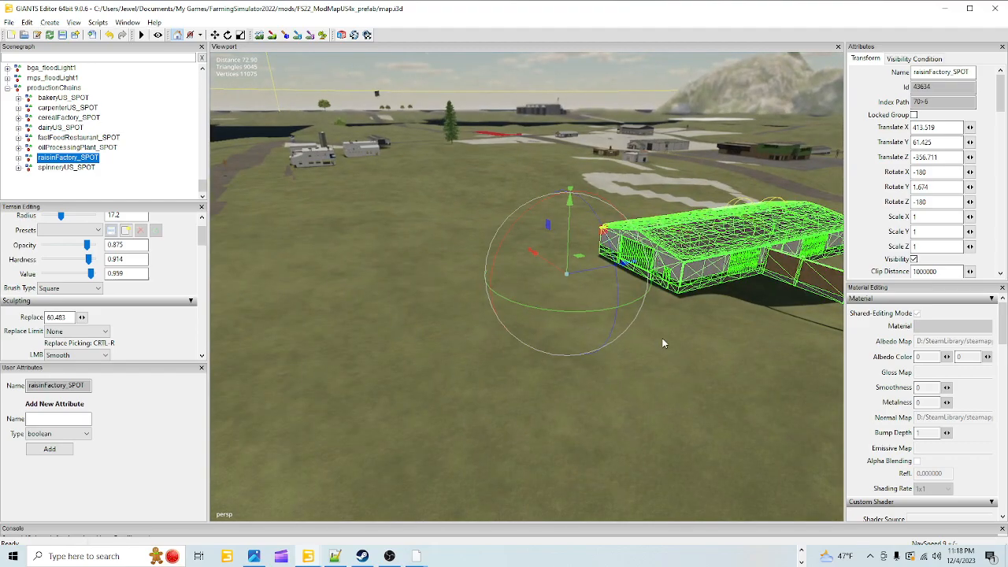
pyautogui.keyDown('alt'); pyautogui.moveTo(669, 332); pyautogui.dragTo(703, 307); pyautogui.keyUp('alt')
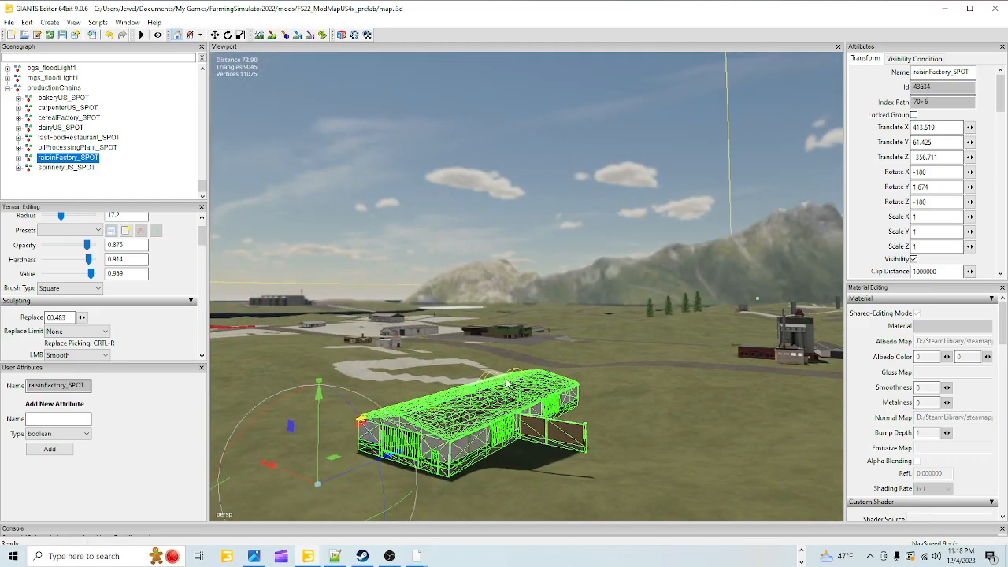
pyautogui.moveTo(346, 469); pyautogui.dragTo(258, 497)
pyautogui.keyDown('alt'); pyautogui.moveTo(548, 395); pyautogui.dragTo(604, 419); pyautogui.keyUp('alt')
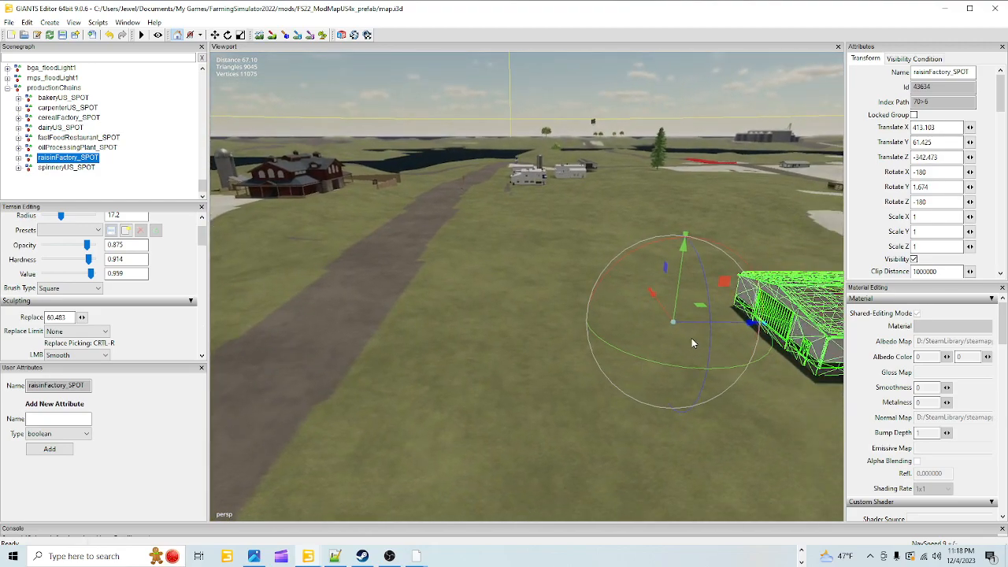
pyautogui.moveTo(725, 325); pyautogui.dragTo(747, 317)
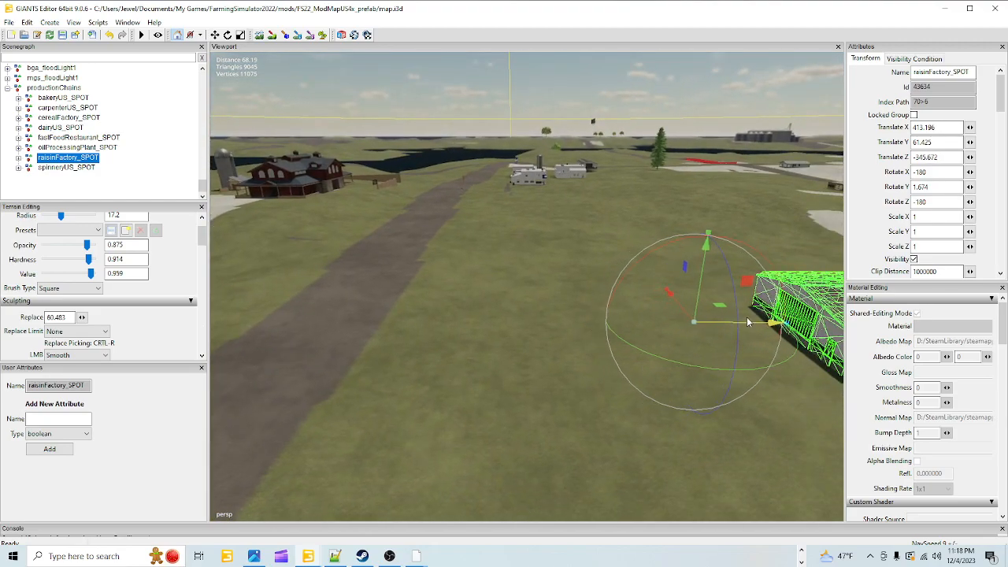
# - Survey the open grass around the raisin factory, its fenced side and the opposite long wall
pyautogui.keyDown('alt'); pyautogui.moveTo(660, 336); pyautogui.dragTo(702, 407); pyautogui.keyUp('alt')
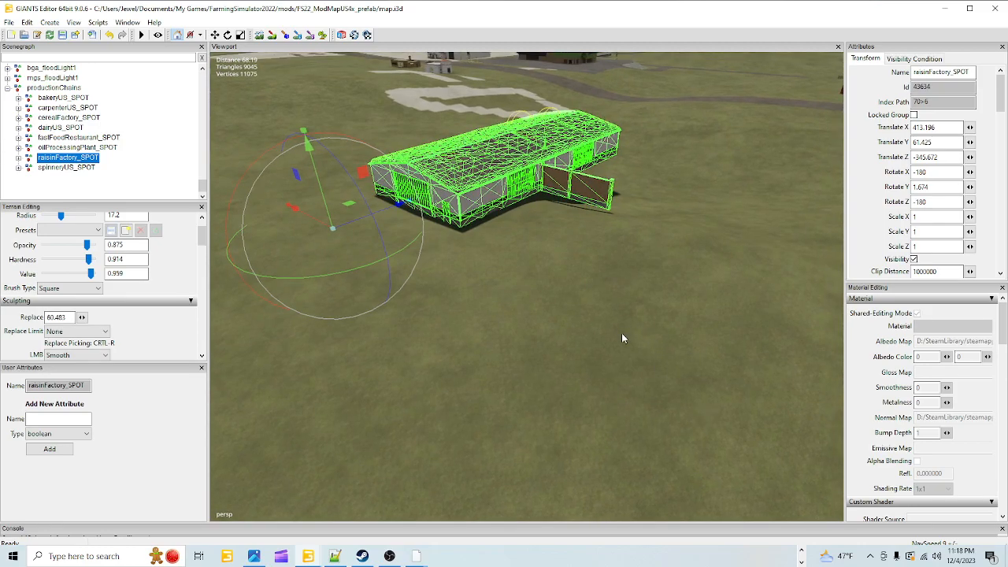
pyautogui.keyDown('alt'); pyautogui.moveTo(574, 337); pyautogui.dragTo(560, 337); pyautogui.keyUp('alt')
pyautogui.keyDown('alt'); pyautogui.moveTo(560, 337); pyautogui.dragTo(810, 188, button='right'); pyautogui.keyUp('alt')
pyautogui.keyDown('alt'); pyautogui.moveTo(809, 188); pyautogui.dragTo(495, 280); pyautogui.keyUp('alt')
pyautogui.keyDown('alt'); pyautogui.moveTo(495, 280); pyautogui.dragTo(455, 452, button='right'); pyautogui.keyUp('alt')
pyautogui.keyDown('alt'); pyautogui.moveTo(455, 453); pyautogui.dragTo(605, 416); pyautogui.keyUp('alt')
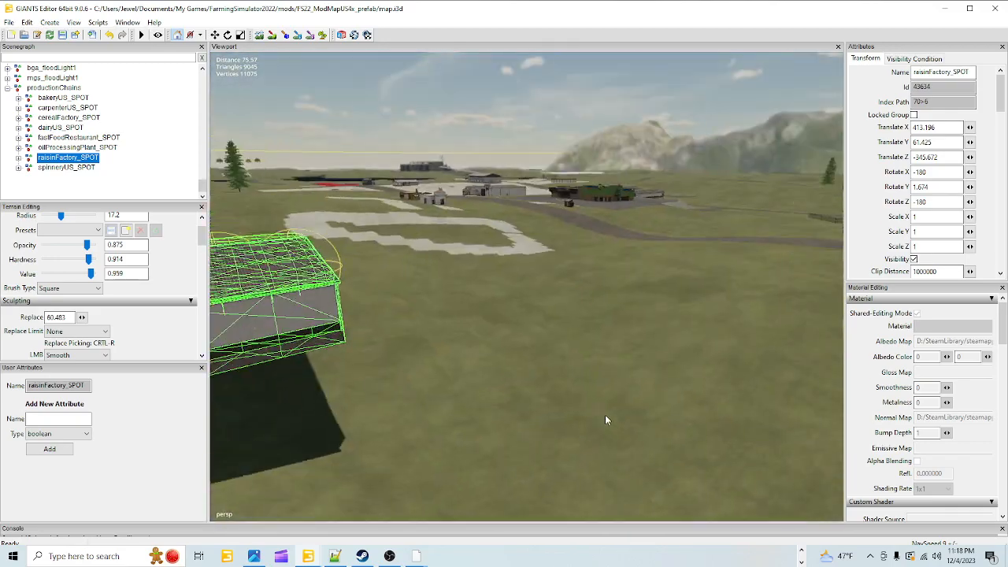
pyautogui.keyDown('alt'); pyautogui.moveTo(605, 416); pyautogui.dragTo(597, 210, button='right'); pyautogui.keyUp('alt')
pyautogui.keyDown('alt'); pyautogui.moveTo(597, 214); pyautogui.dragTo(551, 236); pyautogui.keyUp('alt')
pyautogui.keyDown('alt'); pyautogui.moveTo(551, 237); pyautogui.dragTo(636, 262, button='right'); pyautogui.keyUp('alt')
pyautogui.keyDown('alt'); pyautogui.moveTo(636, 262); pyautogui.dragTo(780, 229); pyautogui.keyUp('alt')
pyautogui.keyDown('alt'); pyautogui.moveTo(780, 230); pyautogui.dragTo(826, 218, button='right'); pyautogui.keyUp('alt')
pyautogui.keyDown('alt'); pyautogui.moveTo(826, 218); pyautogui.dragTo(276, 265); pyautogui.keyUp('alt')
pyautogui.keyDown('alt'); pyautogui.moveTo(491, 245); pyautogui.dragTo(408, 345, button='right'); pyautogui.keyUp('alt')
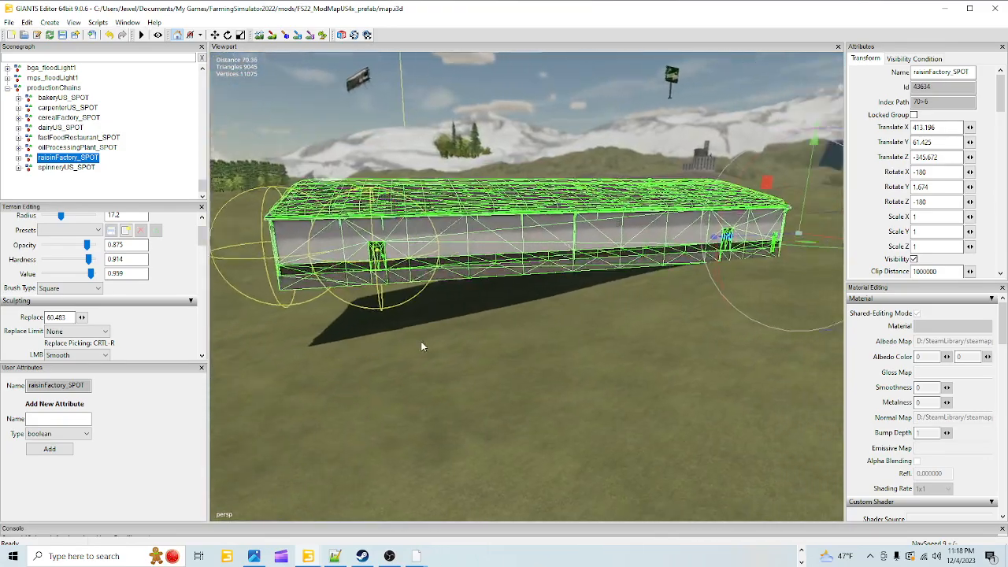
# - Inspect up close how the base of the raisin factory's walls and doors meets the terrain
pyautogui.keyDown('alt'); pyautogui.moveTo(409, 345); pyautogui.dragTo(473, 334); pyautogui.keyUp('alt')
pyautogui.keyDown('alt'); pyautogui.moveTo(473, 334); pyautogui.dragTo(785, 156, button='right'); pyautogui.keyUp('alt')
pyautogui.keyDown('alt'); pyautogui.moveTo(785, 156); pyautogui.dragTo(498, 168); pyautogui.keyUp('alt')
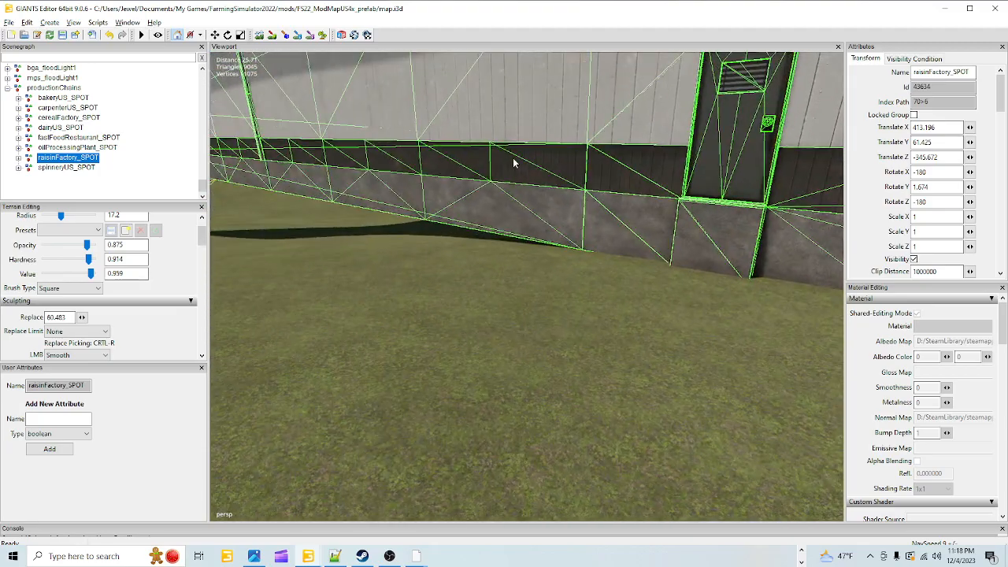
pyautogui.keyDown('alt'); pyautogui.moveTo(498, 169); pyautogui.dragTo(459, 293, button='right'); pyautogui.keyUp('alt')
pyautogui.keyDown('alt'); pyautogui.moveTo(459, 293); pyautogui.dragTo(513, 308); pyautogui.keyUp('alt')
pyautogui.keyDown('alt'); pyautogui.moveTo(512, 308); pyautogui.dragTo(764, 138, button='right'); pyautogui.keyUp('alt')
pyautogui.keyDown('alt'); pyautogui.moveTo(765, 137); pyautogui.dragTo(441, 220); pyautogui.keyUp('alt')
pyautogui.keyDown('alt'); pyautogui.moveTo(441, 220); pyautogui.dragTo(422, 282, button='right'); pyautogui.keyUp('alt')
pyautogui.keyDown('alt'); pyautogui.moveTo(423, 282); pyautogui.dragTo(579, 261); pyautogui.keyUp('alt')
pyautogui.keyDown('alt'); pyautogui.moveTo(580, 261); pyautogui.dragTo(799, 168, button='right'); pyautogui.keyUp('alt')
pyautogui.keyDown('alt'); pyautogui.moveTo(800, 168); pyautogui.dragTo(719, 290); pyautogui.keyUp('alt')
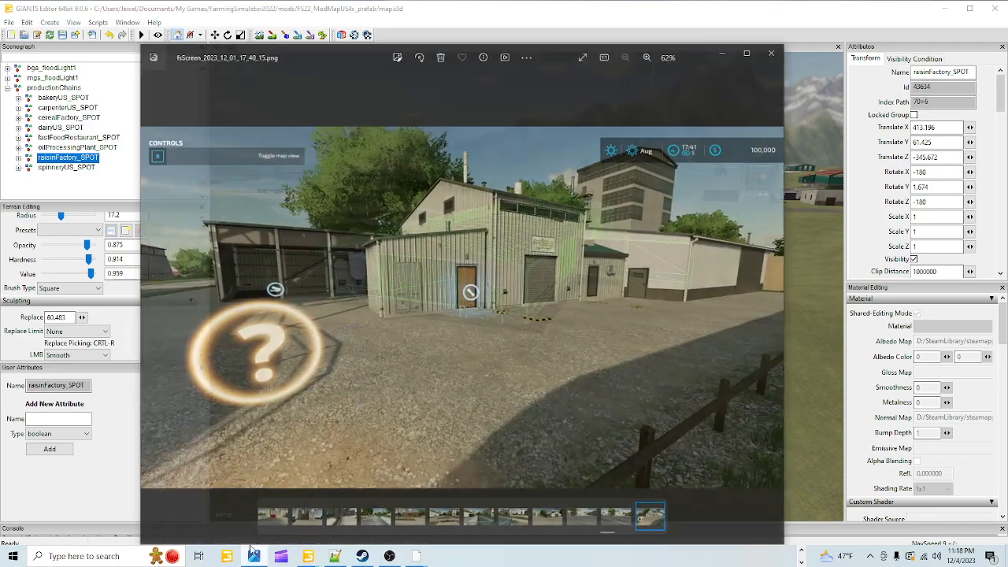
# - Recheck the raisin factory reference screenshot and rotate the building to about -78 degrees around Y, its long side facing the road
pyautogui.click(254, 556)
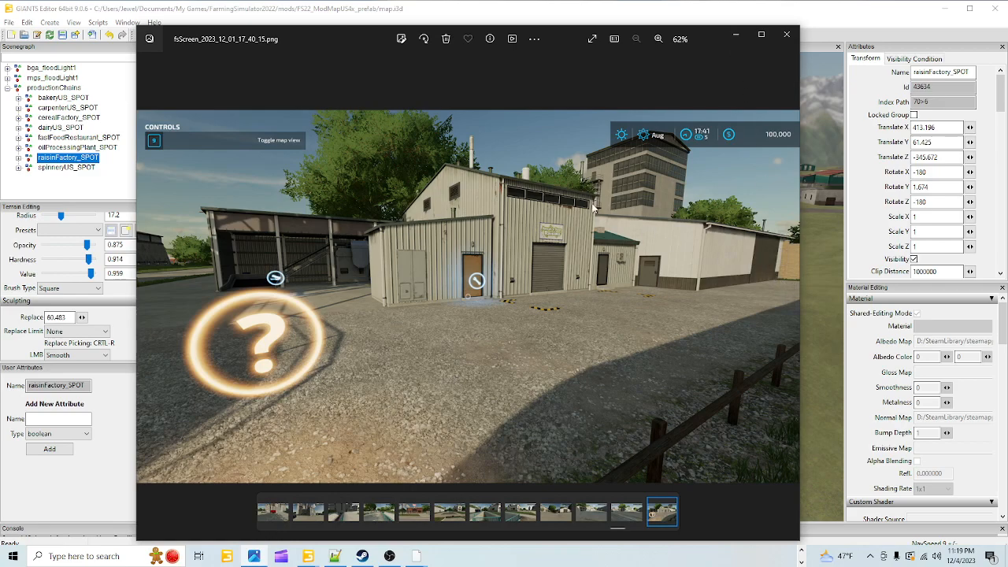
pyautogui.click(736, 36)
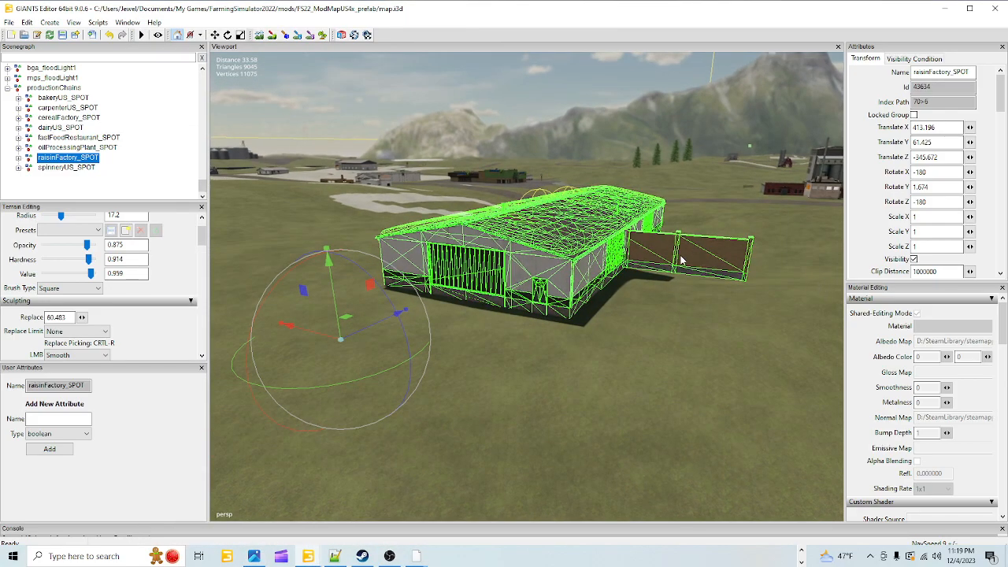
pyautogui.moveTo(622, 329); pyautogui.dragTo(566, 394, button='right')
pyautogui.moveTo(563, 388); pyautogui.dragTo(778, 368)
pyautogui.scroll(4, 476, 350)
pyautogui.scroll(-4, 471, 404)
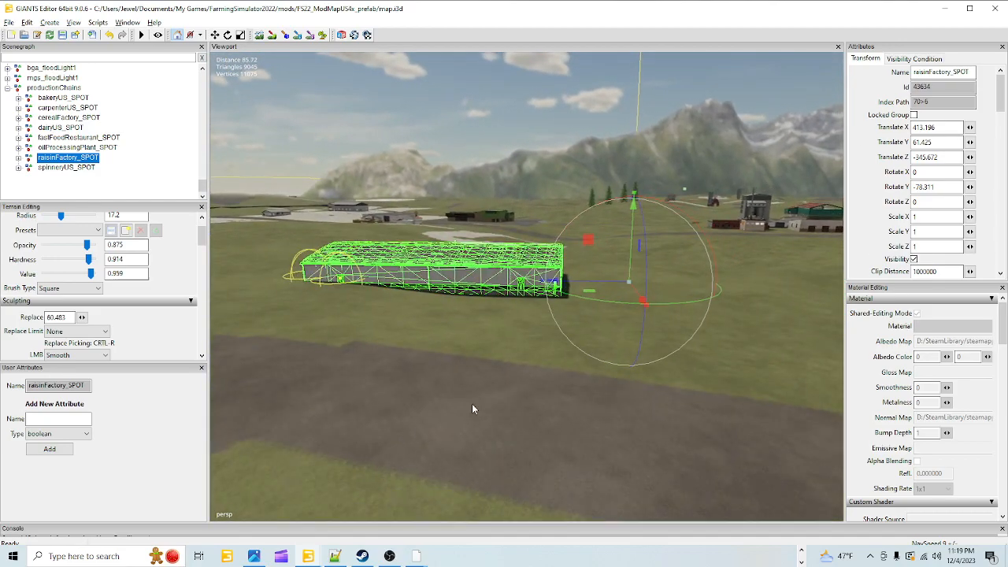
# - Try to square the raisin factory with the road by setting its Y rotation to -90
pyautogui.keyDown('alt'); pyautogui.moveTo(425, 440); pyautogui.dragTo(476, 431); pyautogui.keyUp('alt')
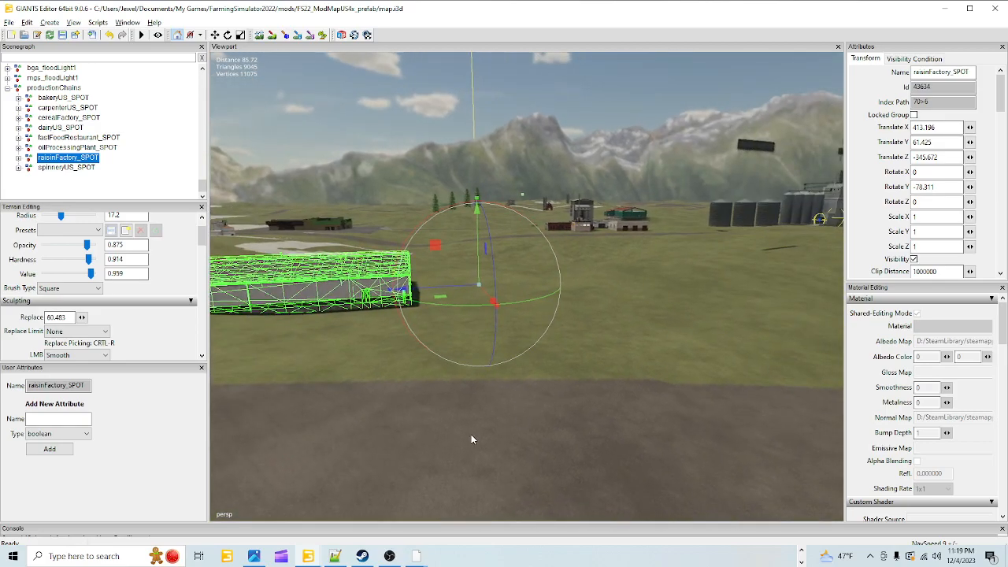
pyautogui.scroll(3, 477, 431)
pyautogui.keyDown('alt'); pyautogui.moveTo(559, 325); pyautogui.dragTo(478, 367); pyautogui.keyUp('alt')
pyautogui.moveTo(607, 254); pyautogui.dragTo(613, 259)
pyautogui.doubleClick(936, 186)
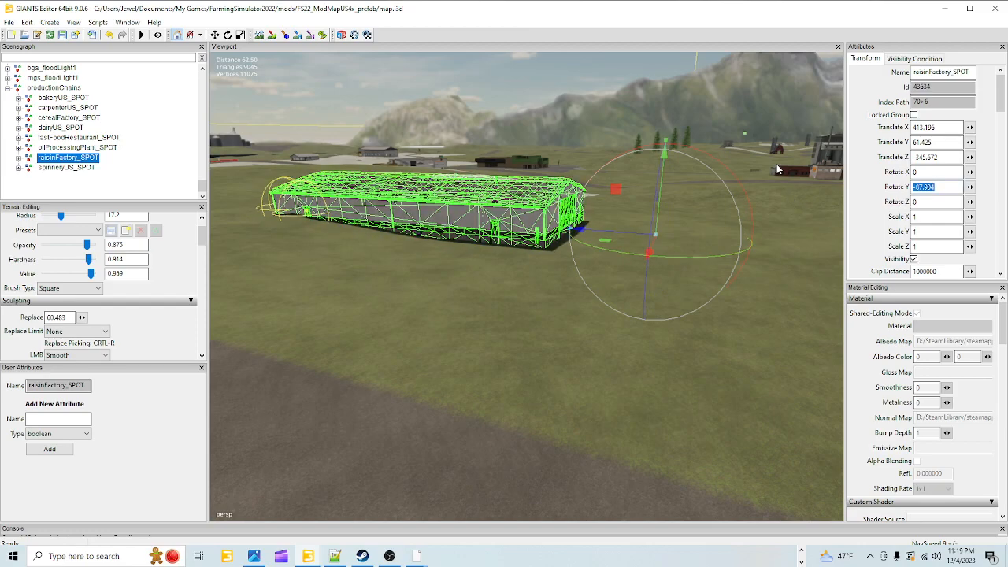
pyautogui.write('-90')
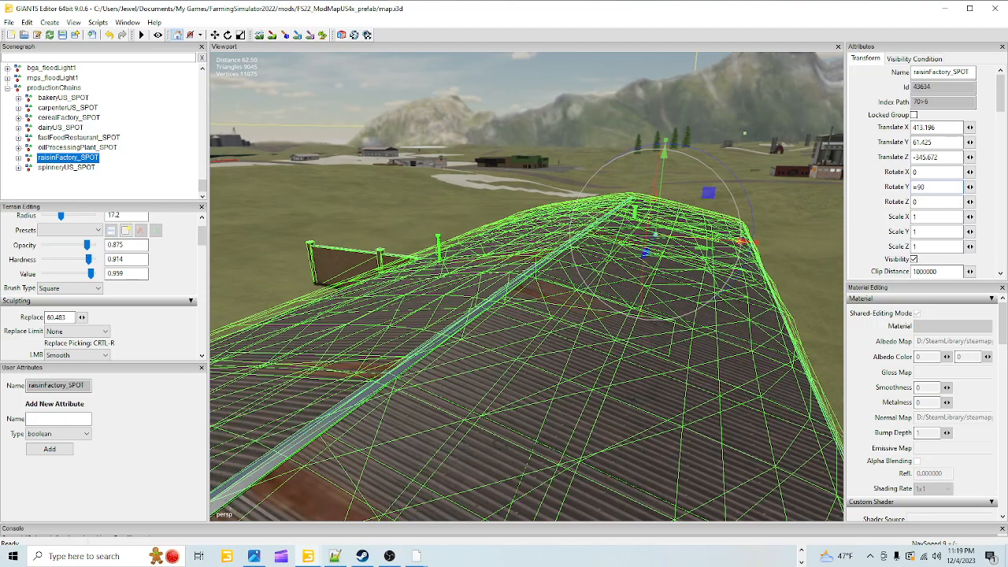
pyautogui.keyDown('alt'); pyautogui.moveTo(677, 364); pyautogui.dragTo(725, 364); pyautogui.keyUp('alt')
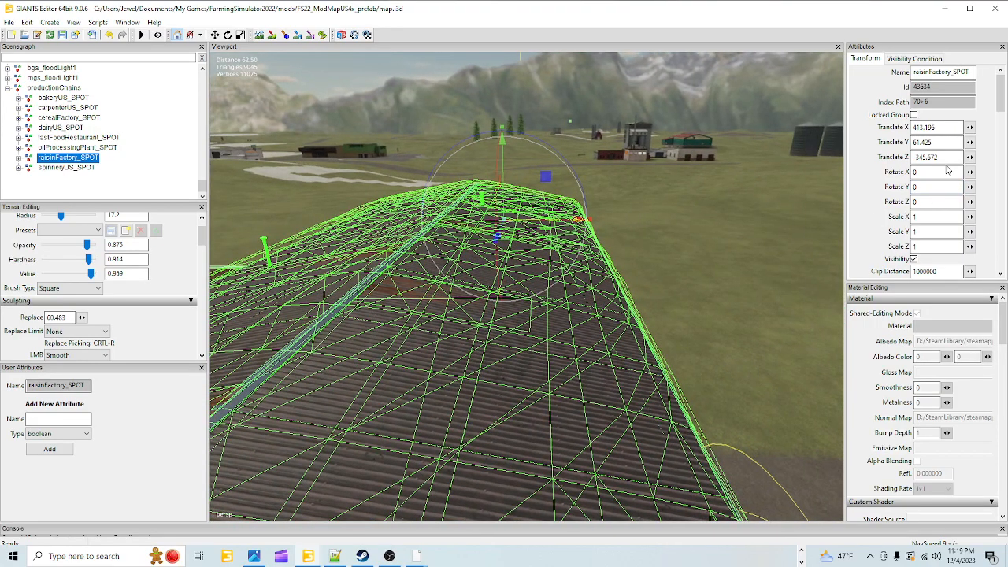
pyautogui.moveTo(936, 144); pyautogui.dragTo(863, 155)
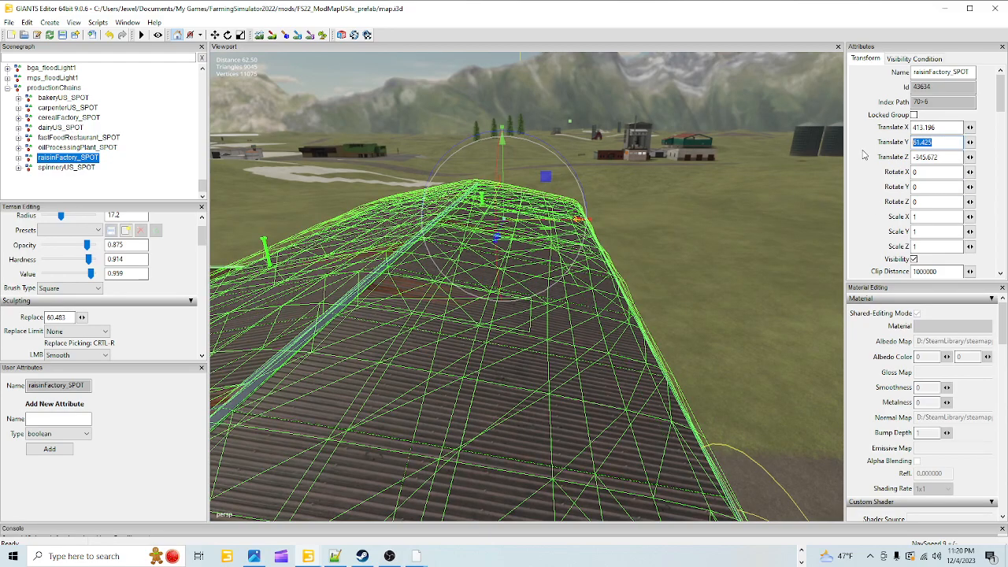
pyautogui.write('-')
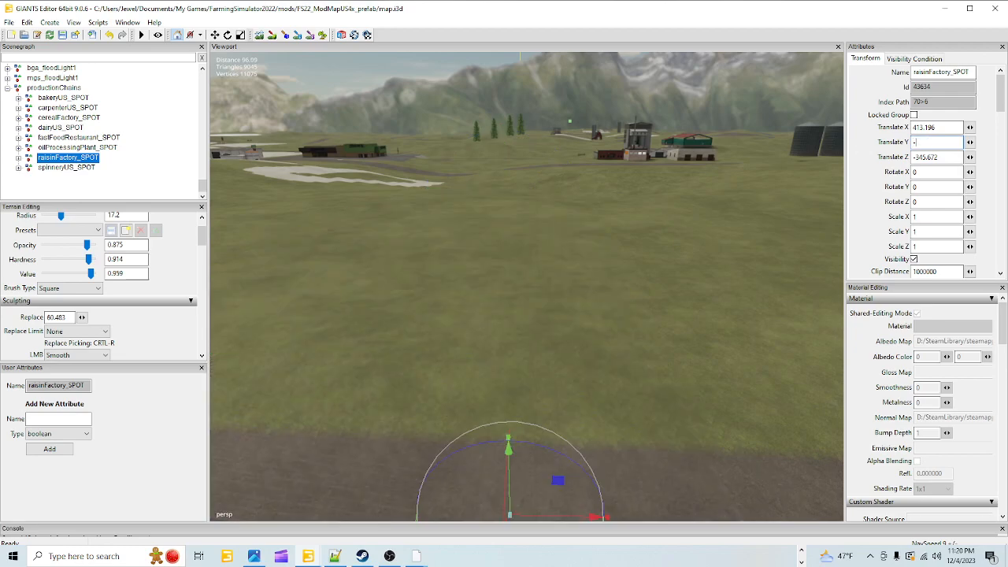
pyautogui.write('90')
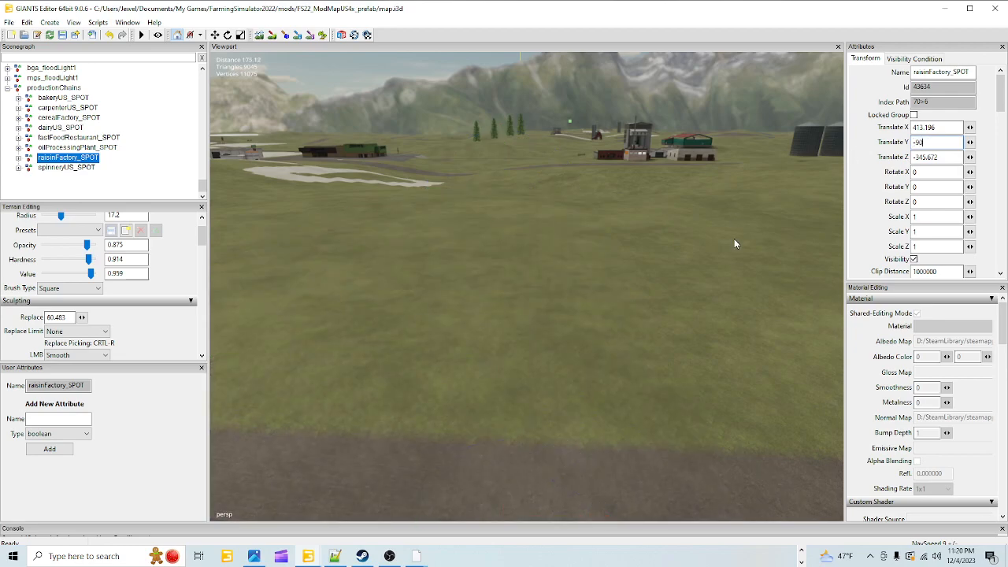
pyautogui.moveTo(715, 308)
pyautogui.keyDown('alt'); pyautogui.mouseDown()
pyautogui.moveTo(330, 309)
pyautogui.moveTo(228, 287)
pyautogui.moveTo(662, 252)
pyautogui.moveTo(776, 355)
pyautogui.moveTo(758, 449)
pyautogui.moveTo(731, 308)
pyautogui.mouseUp(); pyautogui.keyUp('alt')
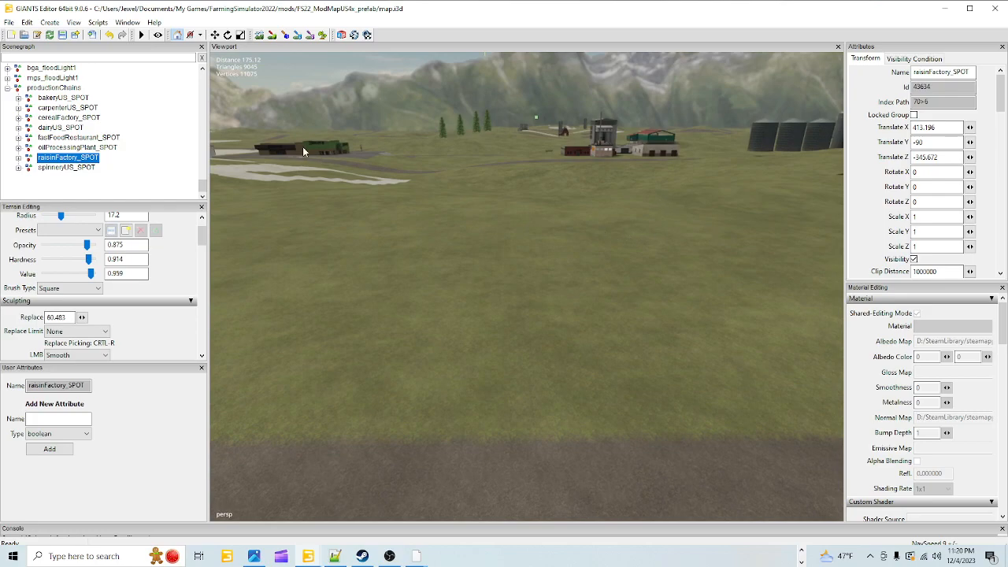
pyautogui.click(109, 35)
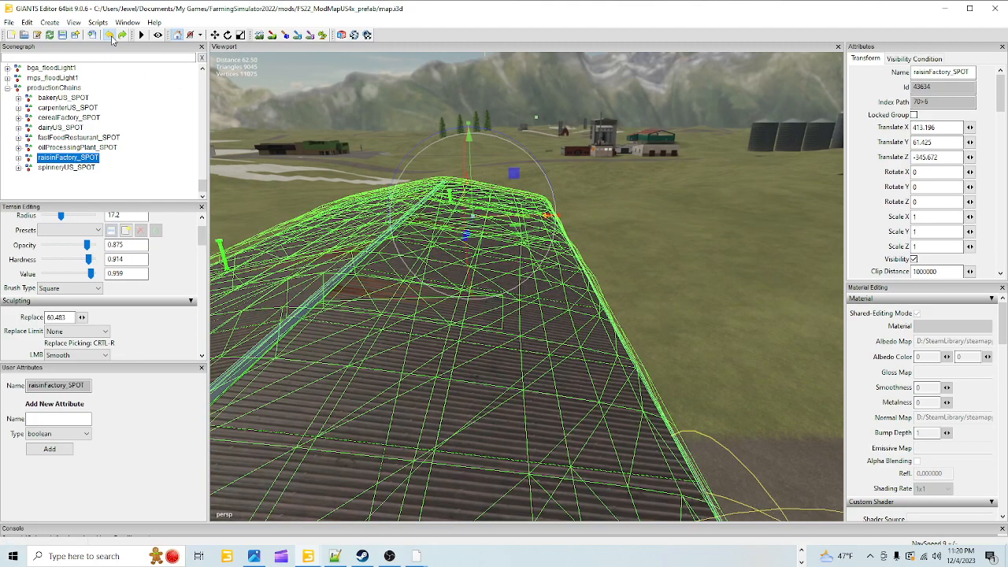
pyautogui.click(109, 36)
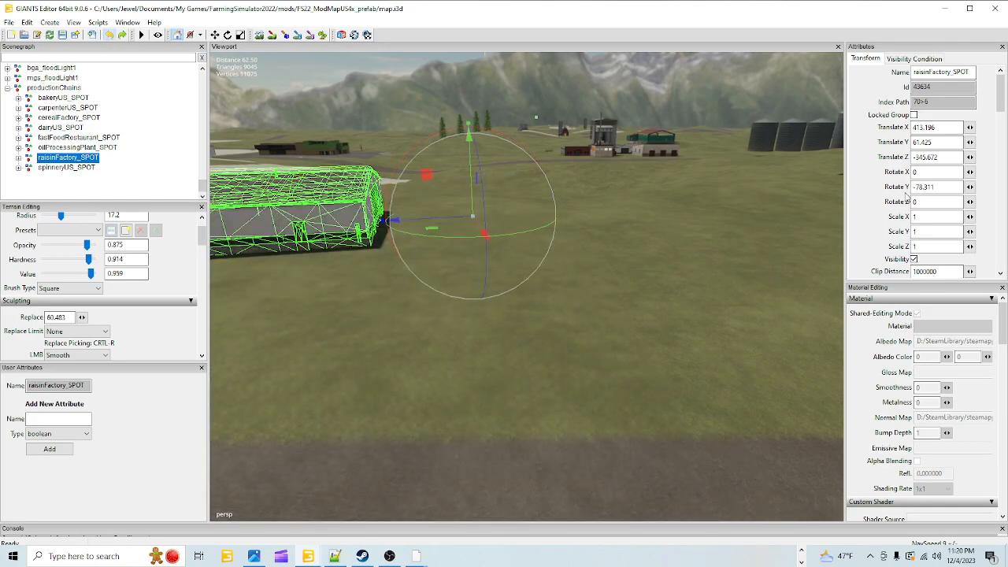
# - Set the raisin factory's Y rotation to -90 and shift it closer to the road, at about X 452, Z -347
pyautogui.doubleClick(934, 186)
pyautogui.write('-90')
pyautogui.keyDown('alt'); pyautogui.moveTo(554, 262); pyautogui.dragTo(611, 324); pyautogui.keyUp('alt')
pyautogui.press('alt')
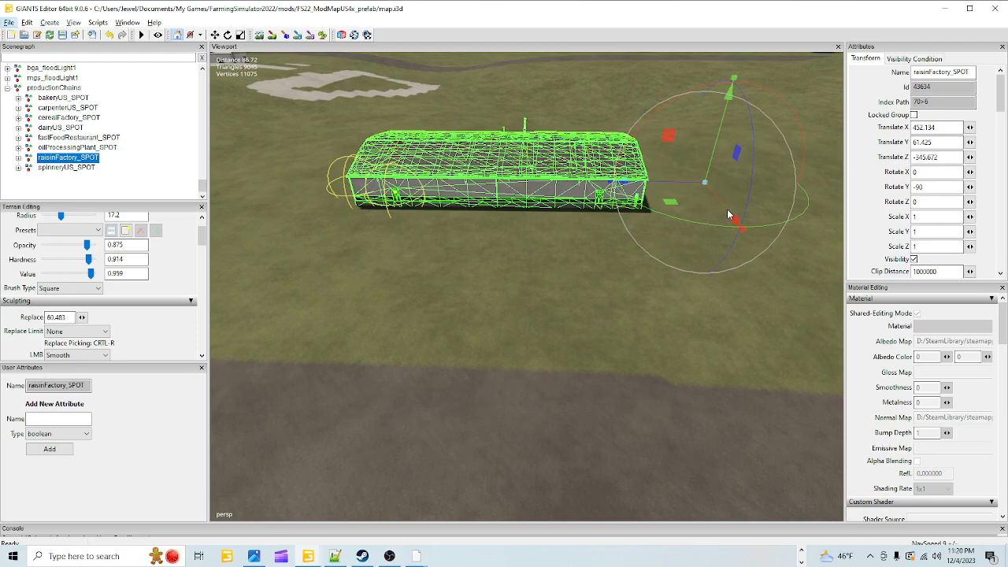
pyautogui.keyDown('alt'); pyautogui.moveTo(622, 259); pyautogui.dragTo(749, 153); pyautogui.keyUp('alt')
pyautogui.moveTo(621, 196); pyautogui.dragTo(617, 192)
# - Examine the raisin factory's placement along the dirt road, its distance to neighbouring buildings and how its long wall sits on the grass
pyautogui.keyDown('alt'); pyautogui.moveTo(658, 287); pyautogui.dragTo(472, 252); pyautogui.keyUp('alt')
pyautogui.keyDown('alt'); pyautogui.moveTo(472, 253); pyautogui.dragTo(352, 202, button='right'); pyautogui.keyUp('alt')
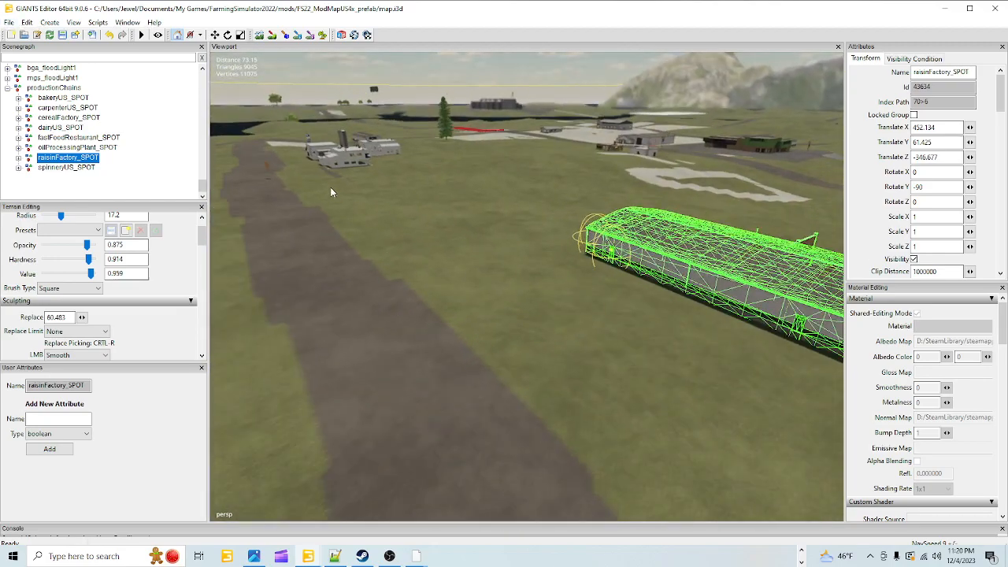
pyautogui.keyDown('alt'); pyautogui.moveTo(517, 422); pyautogui.dragTo(588, 403); pyautogui.keyUp('alt')
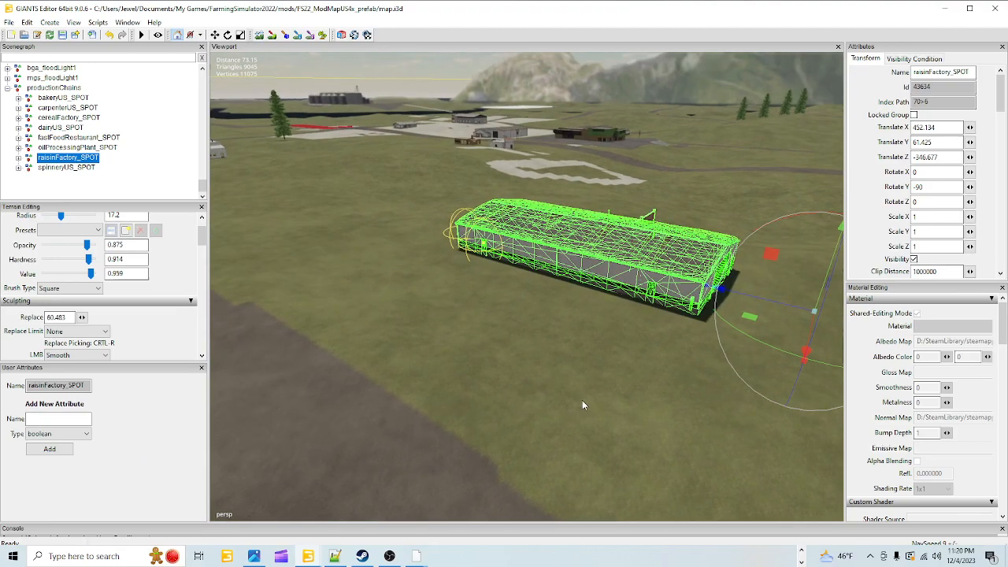
pyautogui.keyDown('alt'); pyautogui.moveTo(587, 404); pyautogui.dragTo(596, 323, button='right'); pyautogui.keyUp('alt')
pyautogui.keyDown('alt'); pyautogui.moveTo(596, 323); pyautogui.dragTo(474, 251); pyautogui.keyUp('alt')
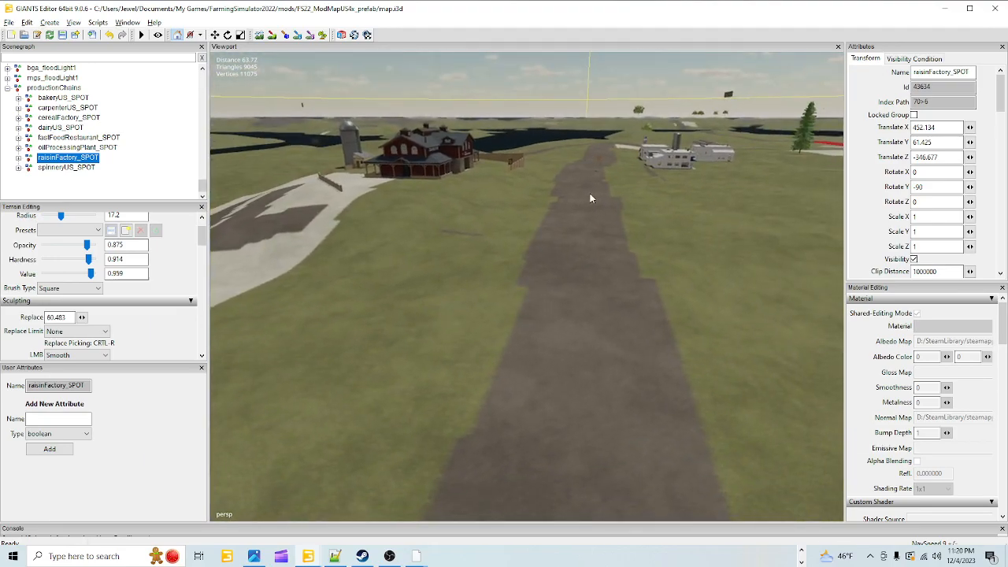
pyautogui.keyDown('alt'); pyautogui.moveTo(588, 174); pyautogui.dragTo(613, 141); pyautogui.keyUp('alt')
pyautogui.keyDown('alt'); pyautogui.moveTo(566, 405); pyautogui.dragTo(591, 356); pyautogui.keyUp('alt')
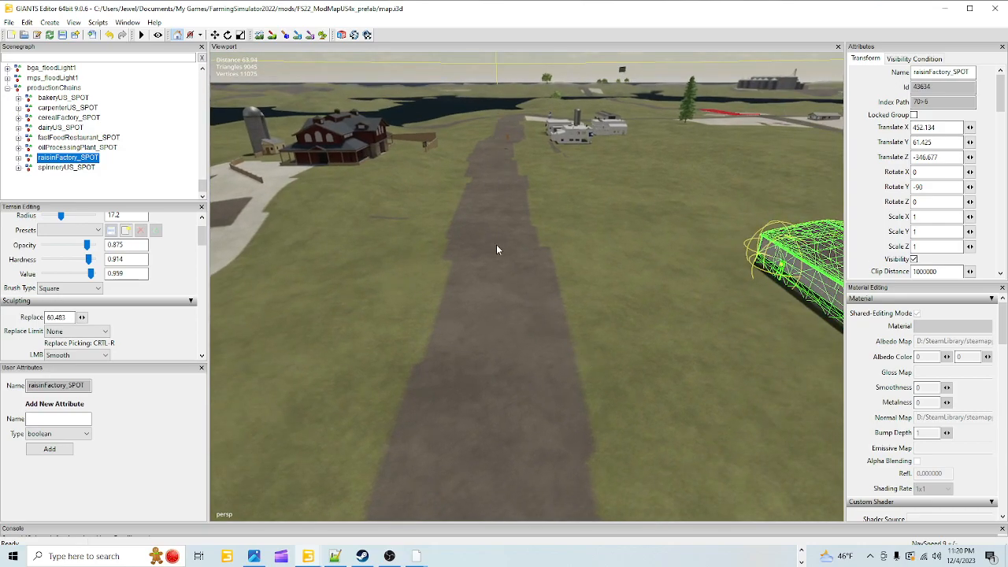
pyautogui.keyDown('alt'); pyautogui.moveTo(433, 349); pyautogui.dragTo(454, 405); pyautogui.keyUp('alt')
pyautogui.keyDown('alt'); pyautogui.moveTo(454, 405); pyautogui.dragTo(640, 36, button='right'); pyautogui.keyUp('alt')
pyautogui.keyDown('alt'); pyautogui.moveTo(614, 307); pyautogui.dragTo(701, 161); pyautogui.keyUp('alt')
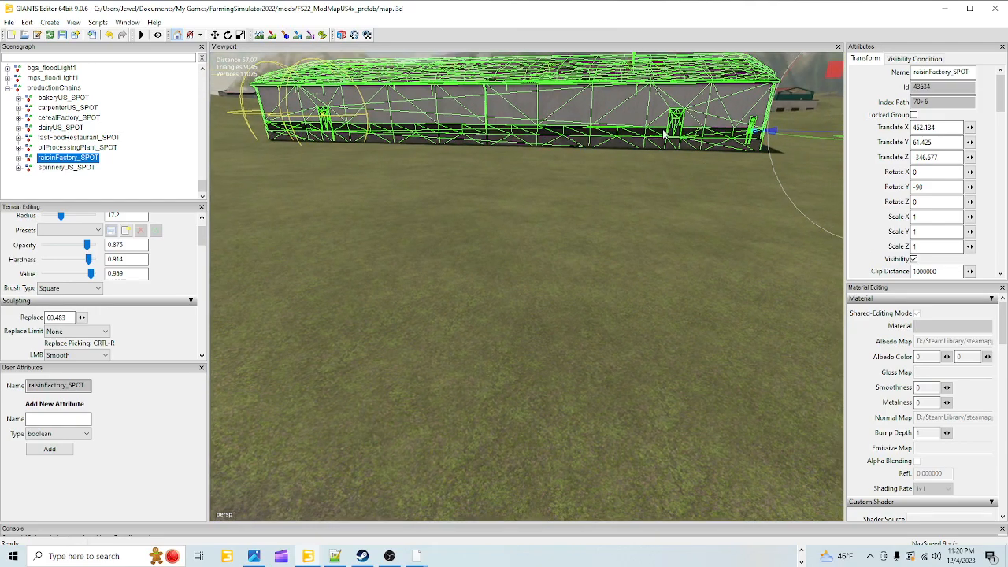
pyautogui.keyDown('alt'); pyautogui.moveTo(524, 272); pyautogui.dragTo(635, 190); pyautogui.keyUp('alt')
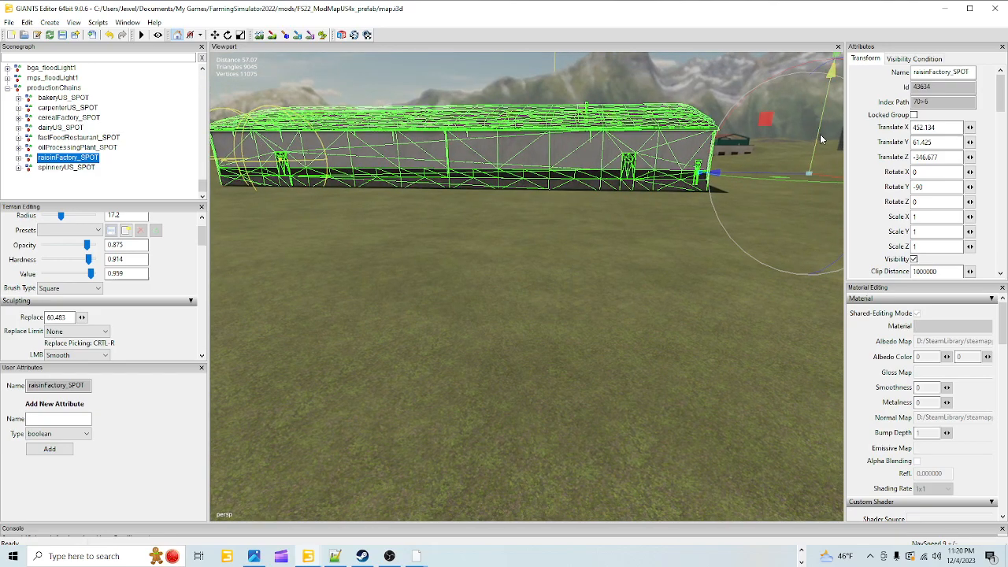
# - Lower the raisinFactory_SPOT building to about Y 60.416 so that its base and door threshold meet the grass
pyautogui.moveTo(821, 140); pyautogui.dragTo(814, 147)
pyautogui.keyDown('alt'); pyautogui.moveTo(470, 292); pyautogui.dragTo(457, 329); pyautogui.keyUp('alt')
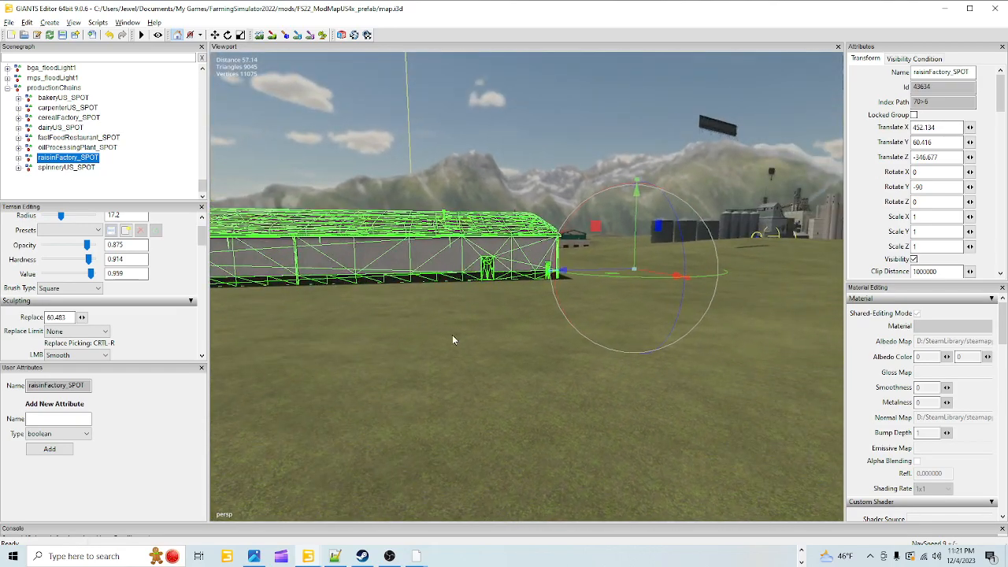
pyautogui.scroll(5, 551, 252)
pyautogui.scroll(-5, 591, 251)
pyautogui.keyDown('alt'); pyautogui.moveTo(556, 249); pyautogui.dragTo(522, 254); pyautogui.keyUp('alt')
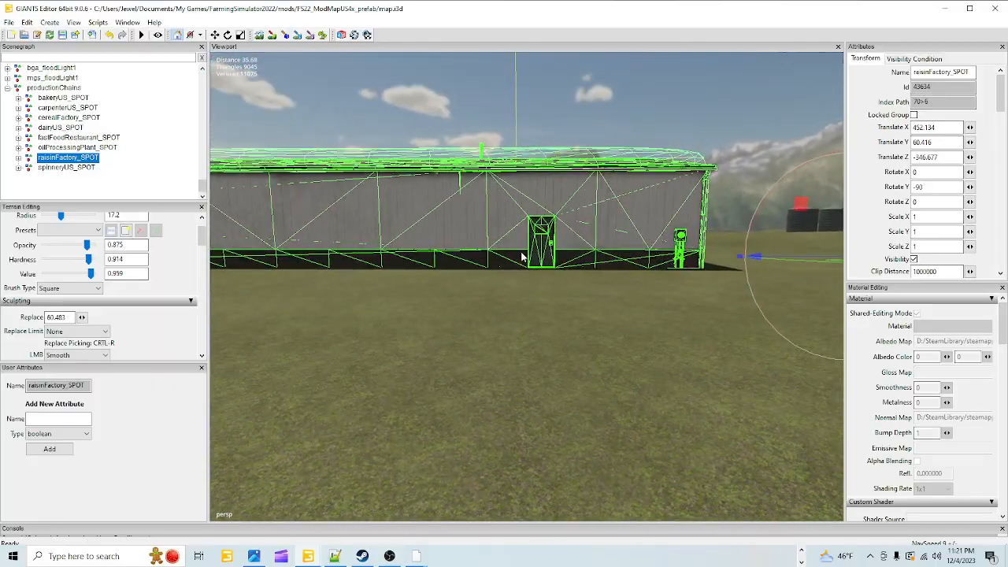
pyautogui.scroll(4, 550, 217)
pyautogui.scroll(4, 551, 271)
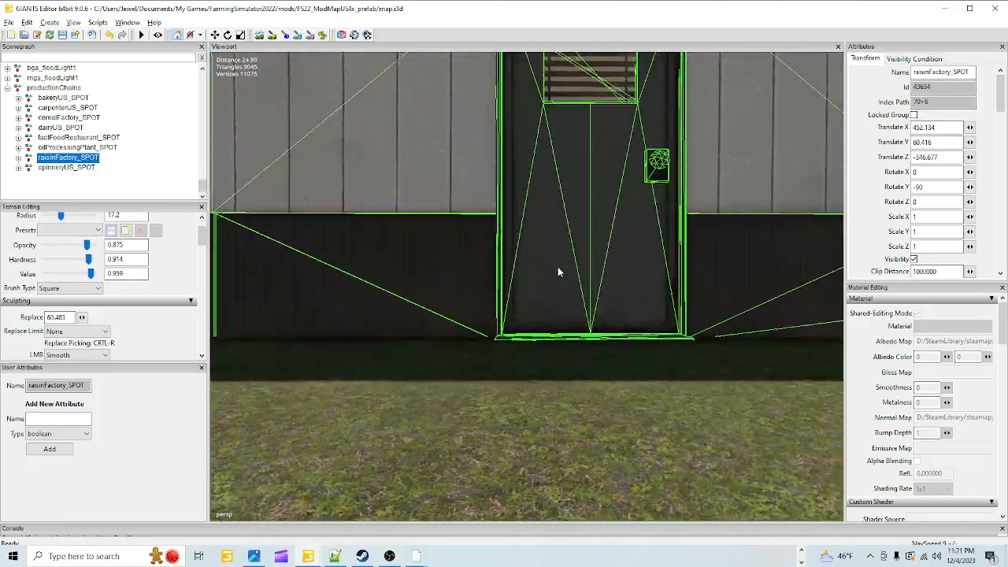
pyautogui.scroll(4, 514, 285)
pyautogui.keyDown('alt'); pyautogui.moveTo(515, 291); pyautogui.dragTo(358, 331); pyautogui.keyUp('alt')
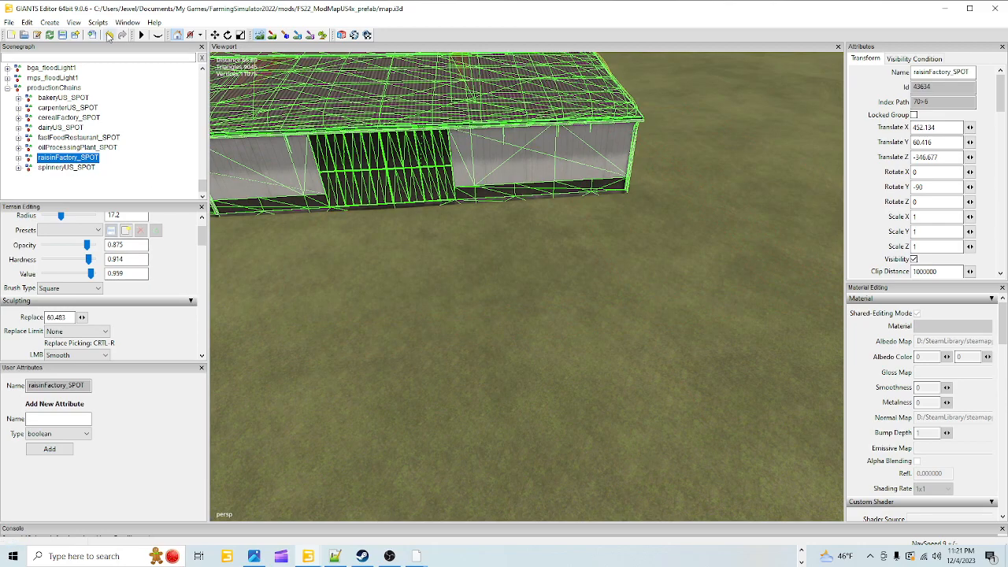
# - Try to level the ground beside the raisinFactory_SPOT building with the Replace sculpting brush at 60.483, and restore the Smooth brush action
pyautogui.click(96, 355)
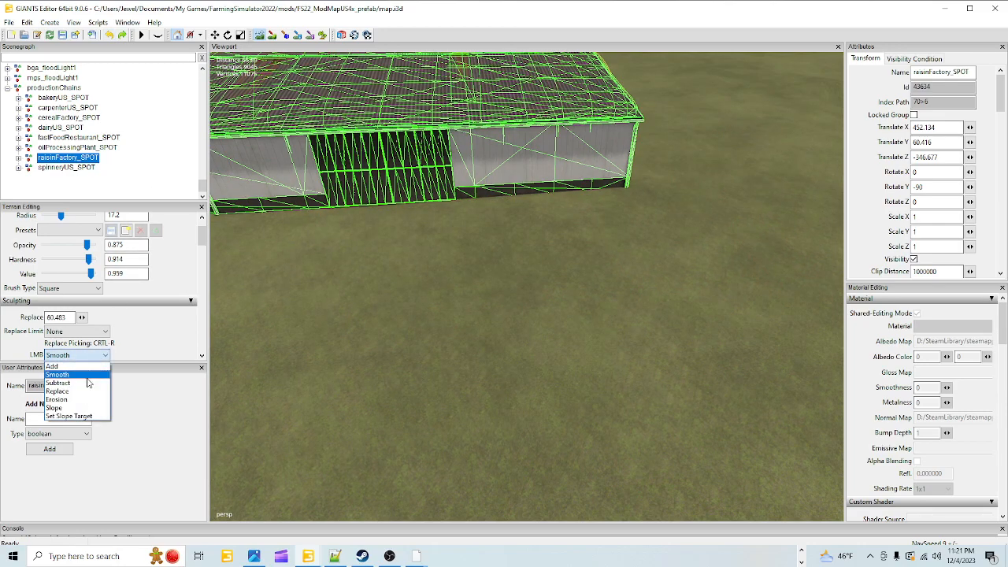
pyautogui.click(63, 392)
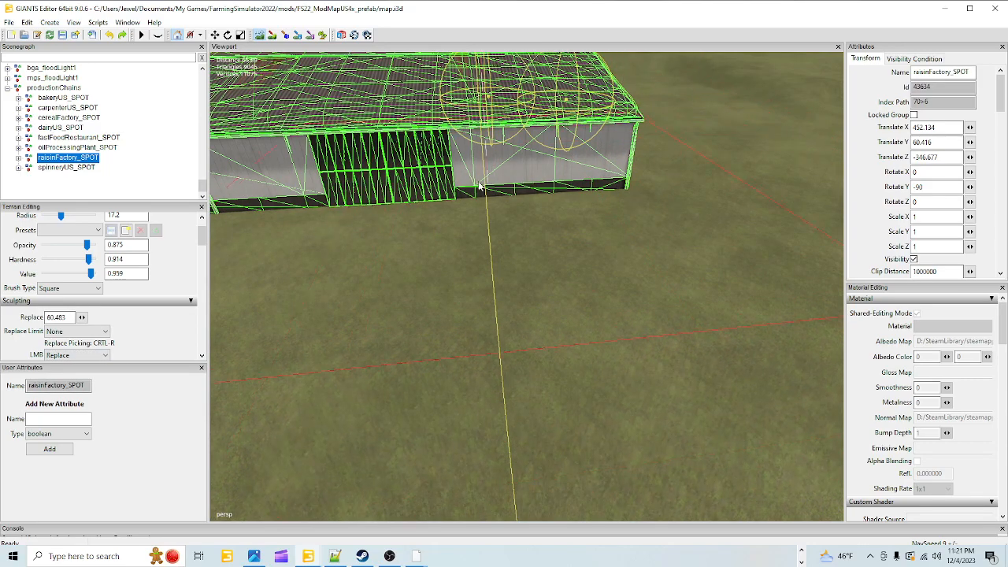
pyautogui.click(259, 35)
pyautogui.keyDown('alt'); pyautogui.moveTo(471, 268); pyautogui.dragTo(417, 260); pyautogui.keyUp('alt')
pyautogui.scroll(-5, 417, 260)
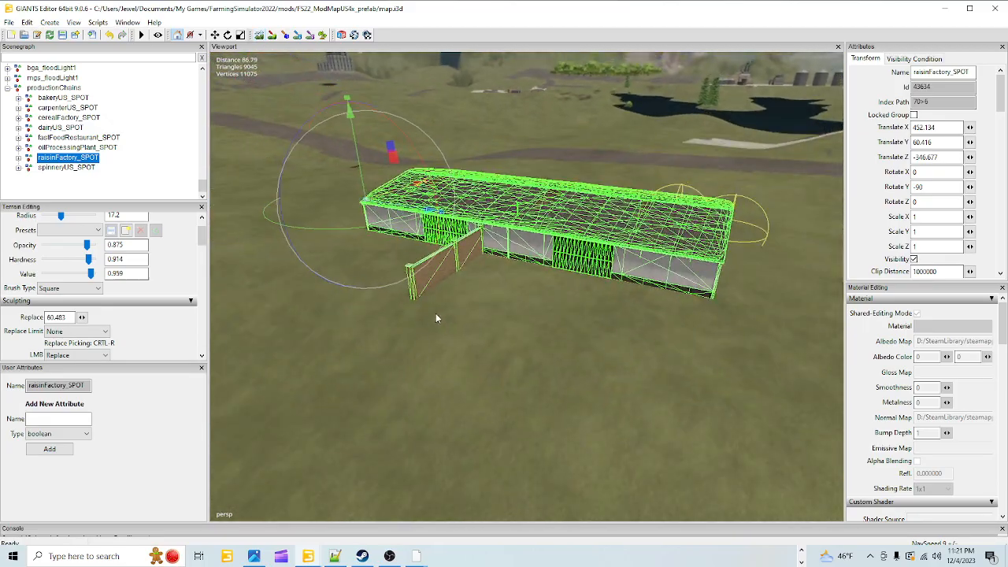
pyautogui.keyDown('alt'); pyautogui.moveTo(436, 313); pyautogui.dragTo(426, 332); pyautogui.keyUp('alt')
pyautogui.scroll(5, 426, 331)
pyautogui.scroll(-5, 408, 343)
pyautogui.scroll(2, 411, 332)
pyautogui.click(259, 35)
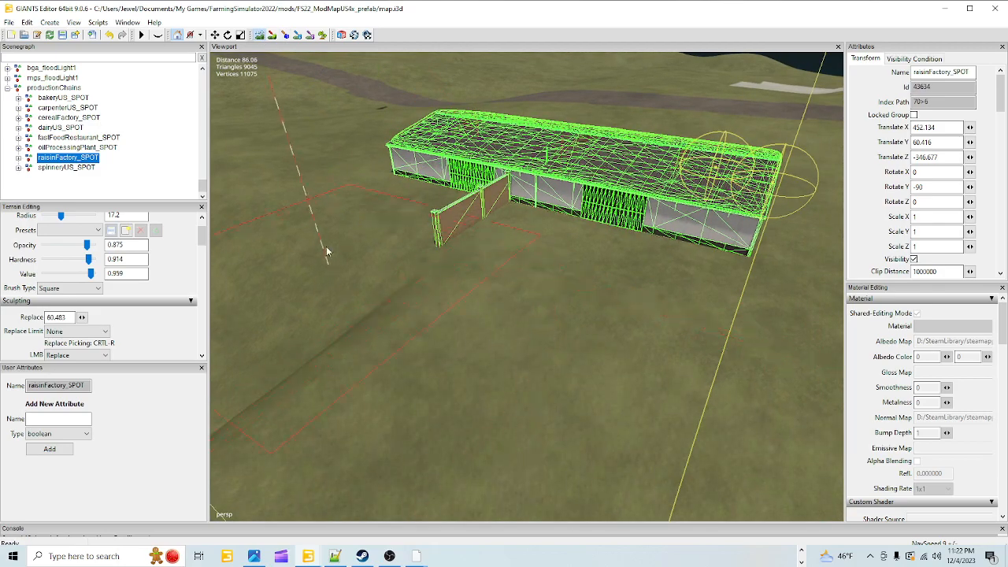
pyautogui.click(114, 39)
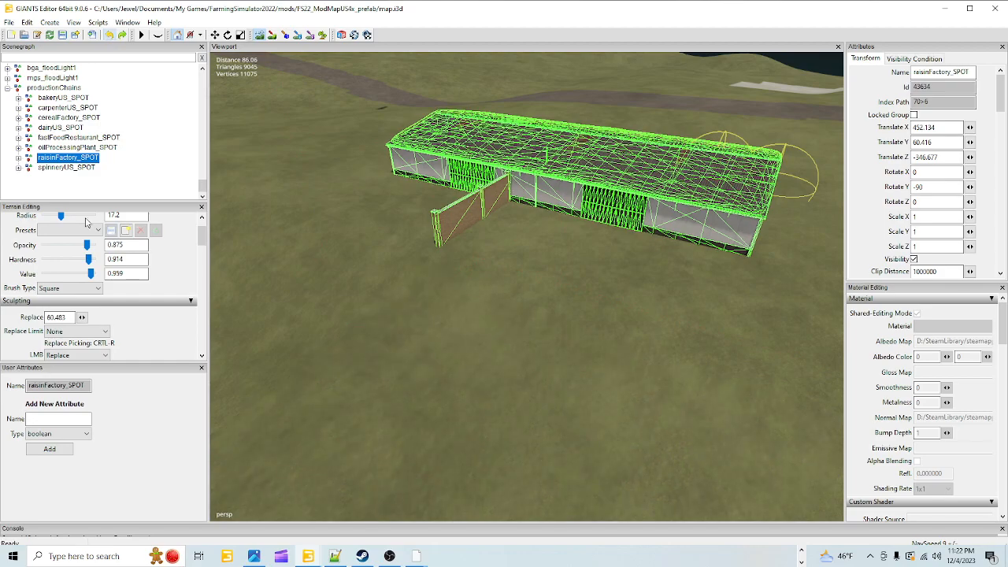
pyautogui.click(77, 355)
pyautogui.click(60, 374)
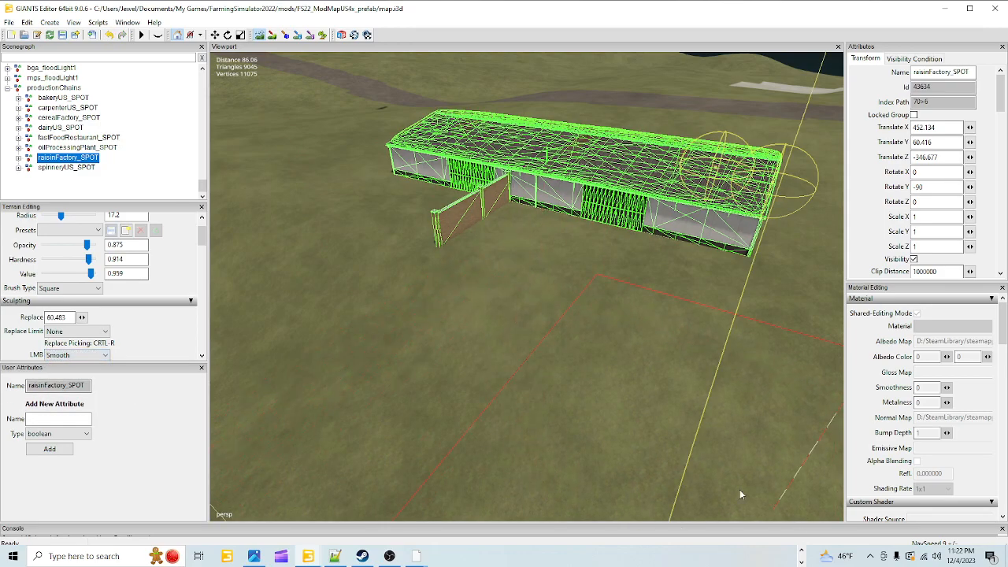
# - Examine the terrain around the raisinFactory_SPOT building and its position relative to the road and neighbouring buildings
pyautogui.click(259, 35)
pyautogui.moveTo(539, 380)
pyautogui.keyDown('alt'); pyautogui.mouseDown()
pyautogui.moveTo(742, 407)
pyautogui.moveTo(682, 337)
pyautogui.moveTo(629, 324)
pyautogui.mouseUp(); pyautogui.keyUp('alt')
pyautogui.click(259, 36)
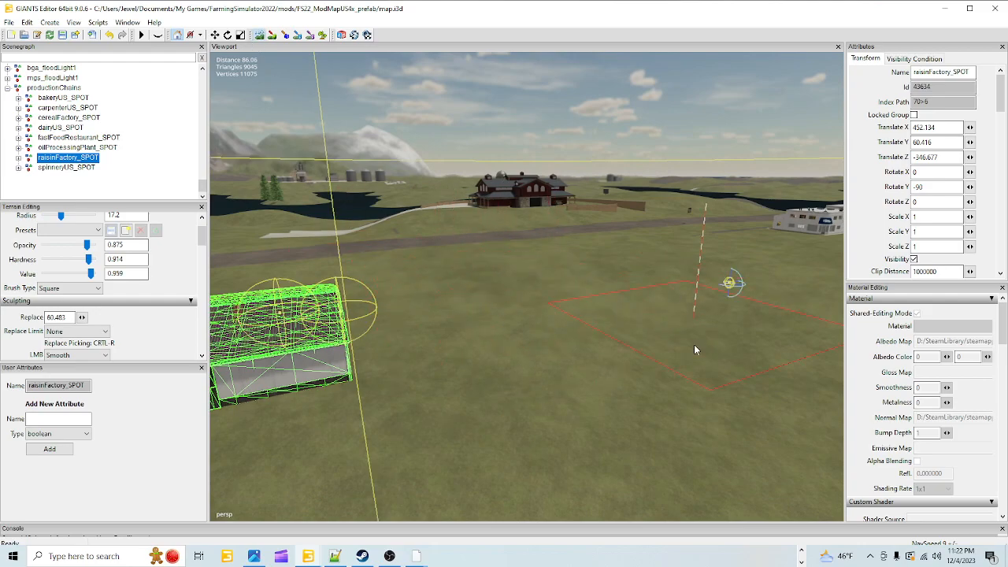
pyautogui.click(263, 36)
pyautogui.keyDown('alt'); pyautogui.moveTo(409, 370); pyautogui.dragTo(489, 384); pyautogui.keyUp('alt')
pyautogui.keyDown('alt'); pyautogui.moveTo(489, 384); pyautogui.dragTo(662, 211, button='right'); pyautogui.keyUp('alt')
pyautogui.moveTo(552, 268)
pyautogui.keyDown('alt'); pyautogui.mouseDown()
pyautogui.moveTo(597, 315)
pyautogui.moveTo(609, 386)
pyautogui.mouseUp(); pyautogui.keyUp('alt')
pyautogui.keyDown('alt'); pyautogui.moveTo(609, 386); pyautogui.dragTo(585, 347, button='right'); pyautogui.keyUp('alt')
pyautogui.keyDown('alt'); pyautogui.moveTo(585, 346); pyautogui.dragTo(596, 285); pyautogui.keyUp('alt')
pyautogui.keyDown('alt'); pyautogui.moveTo(596, 285); pyautogui.dragTo(575, 378, button='right'); pyautogui.keyUp('alt')
pyautogui.keyDown('alt'); pyautogui.moveTo(575, 378); pyautogui.dragTo(665, 437); pyautogui.keyUp('alt')
pyautogui.keyDown('alt'); pyautogui.moveTo(665, 437); pyautogui.dragTo(827, 251, button='right'); pyautogui.keyUp('alt')
pyautogui.keyDown('alt'); pyautogui.moveTo(827, 251); pyautogui.dragTo(476, 348); pyautogui.keyUp('alt')
pyautogui.keyDown('alt'); pyautogui.moveTo(476, 348); pyautogui.dragTo(779, 386, button='right'); pyautogui.keyUp('alt')
pyautogui.keyDown('alt'); pyautogui.moveTo(780, 386); pyautogui.dragTo(690, 396); pyautogui.keyUp('alt')
pyautogui.keyDown('alt'); pyautogui.moveTo(643, 276); pyautogui.dragTo(684, 355); pyautogui.keyUp('alt')
pyautogui.keyDown('alt'); pyautogui.moveTo(684, 355); pyautogui.dragTo(686, 253, button='right'); pyautogui.keyUp('alt')
pyautogui.keyDown('alt'); pyautogui.moveTo(681, 363); pyautogui.dragTo(646, 291); pyautogui.keyUp('alt')
pyautogui.keyDown('alt'); pyautogui.moveTo(646, 291); pyautogui.dragTo(590, 412, button='right'); pyautogui.keyUp('alt')
pyautogui.keyDown('alt'); pyautogui.moveTo(590, 413); pyautogui.dragTo(595, 306); pyautogui.keyUp('alt')
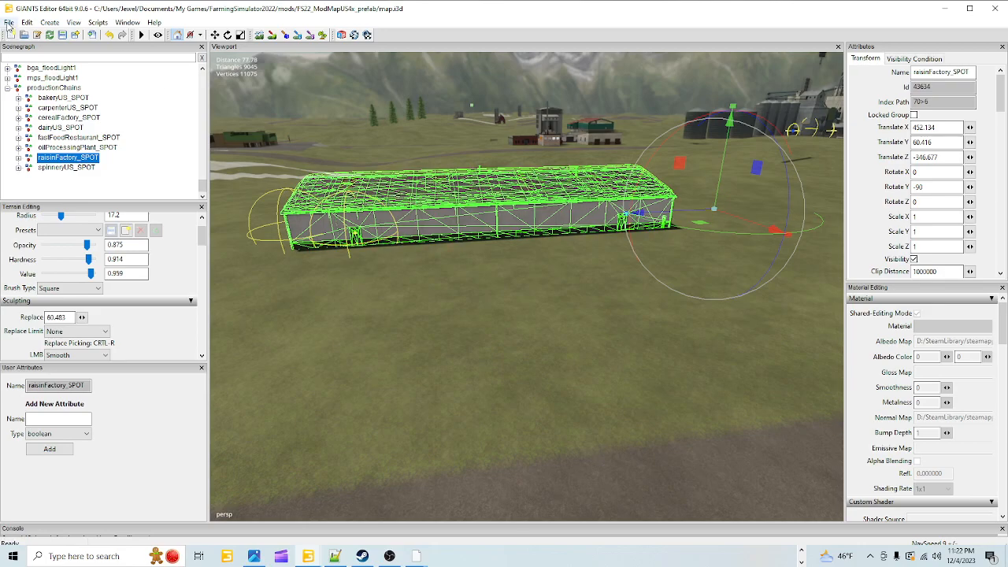
# - Start a file import and browse to Farming Simulator 22's data/placeables/lizard/productionPoints folder in the Steam library on drive D
pyautogui.click(8, 24)
pyautogui.click(36, 141)
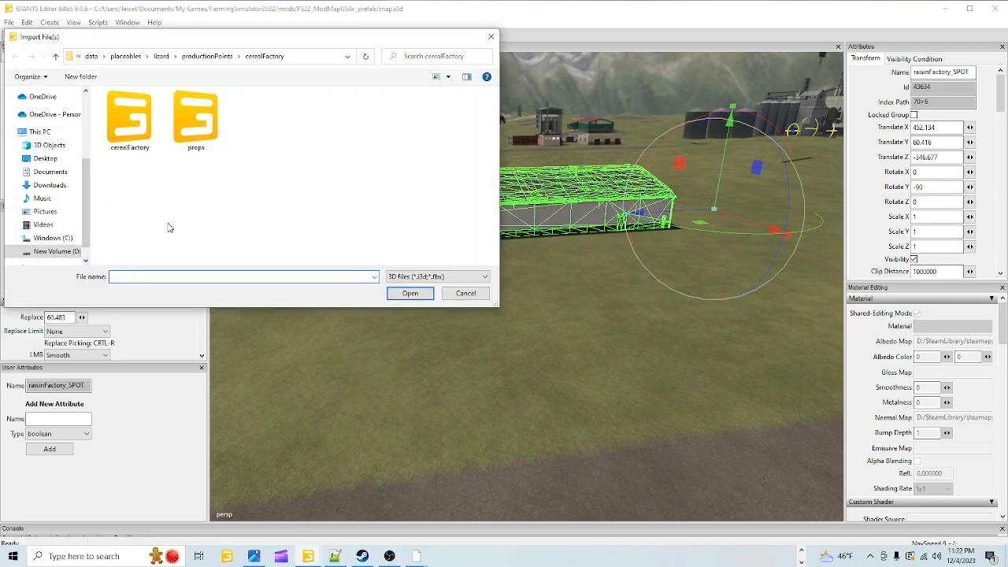
pyautogui.click(59, 251)
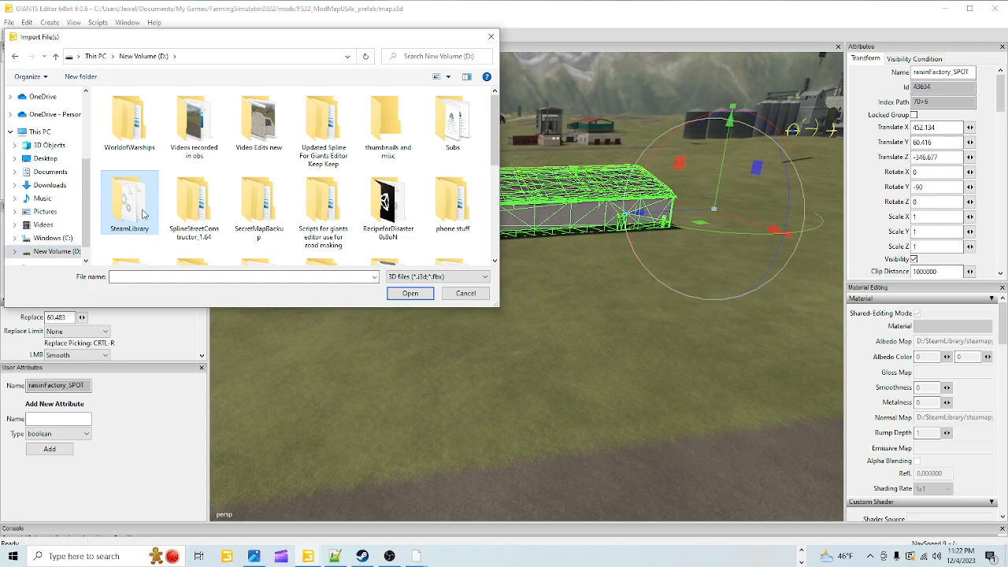
pyautogui.doubleClick(143, 213)
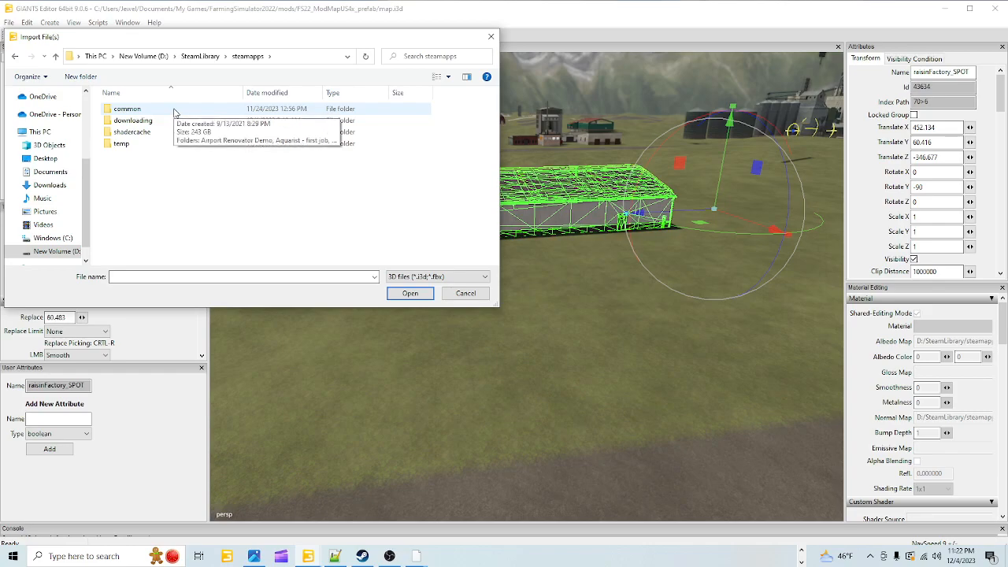
pyautogui.doubleClick(174, 113)
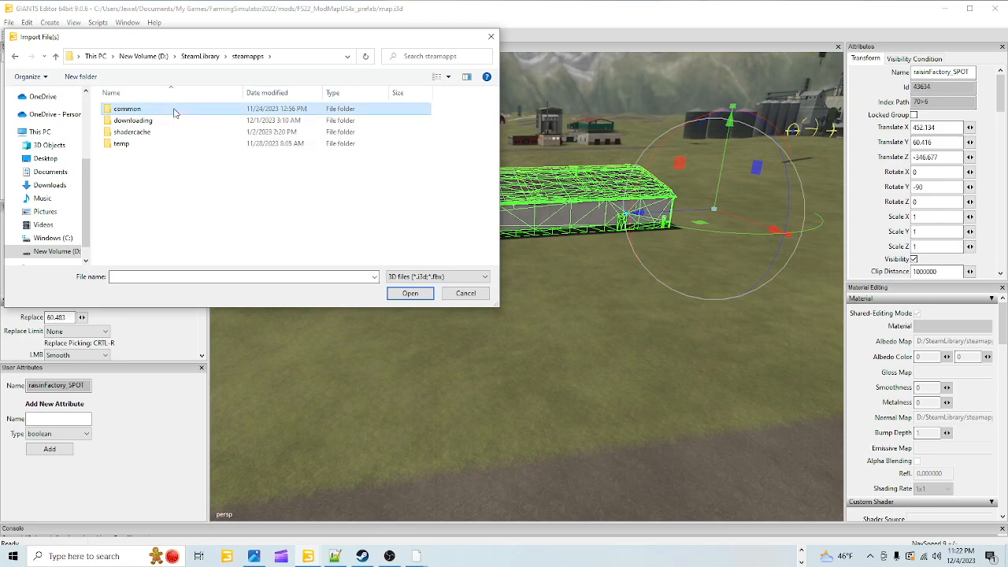
pyautogui.doubleClick(185, 195)
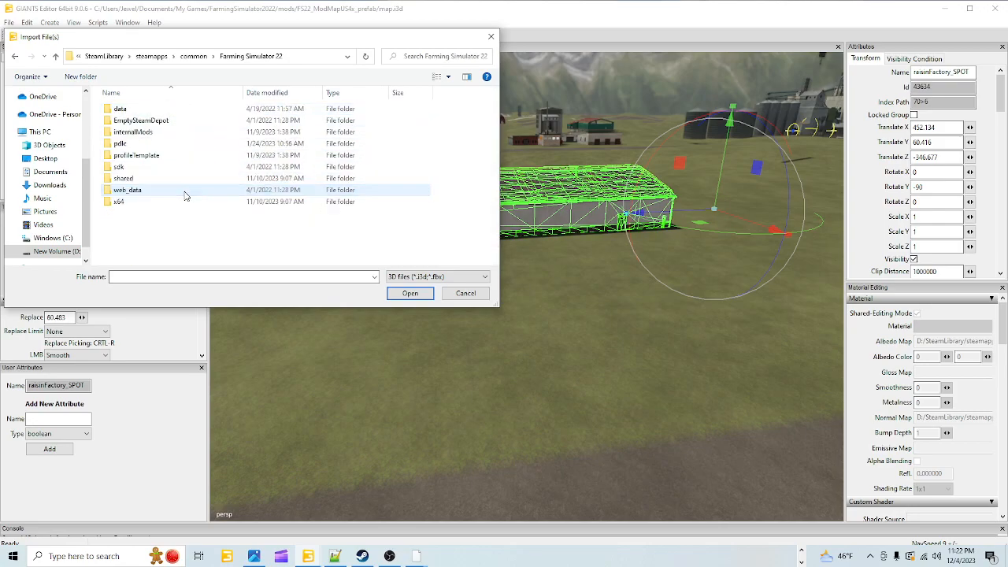
pyautogui.doubleClick(139, 109)
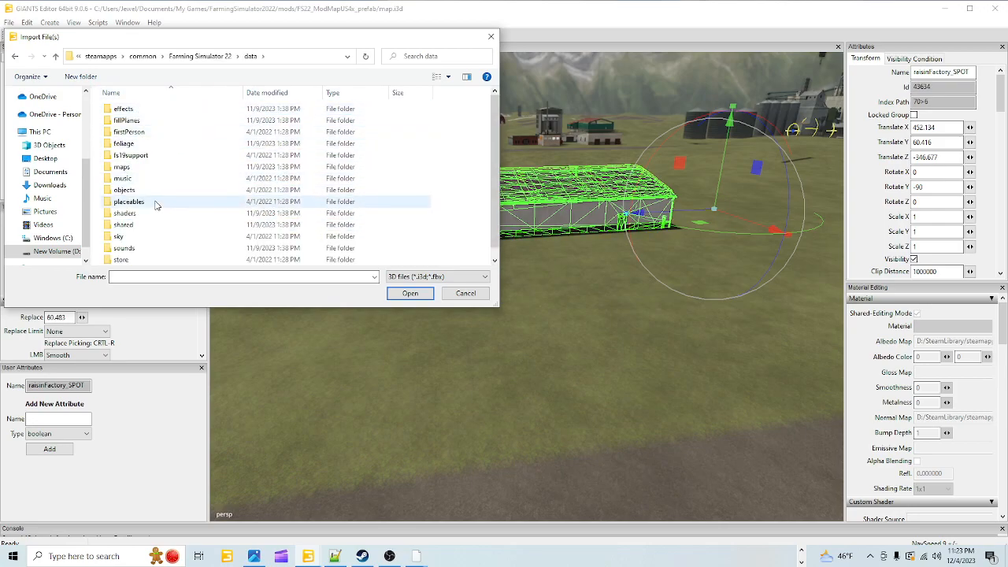
pyautogui.doubleClick(128, 201)
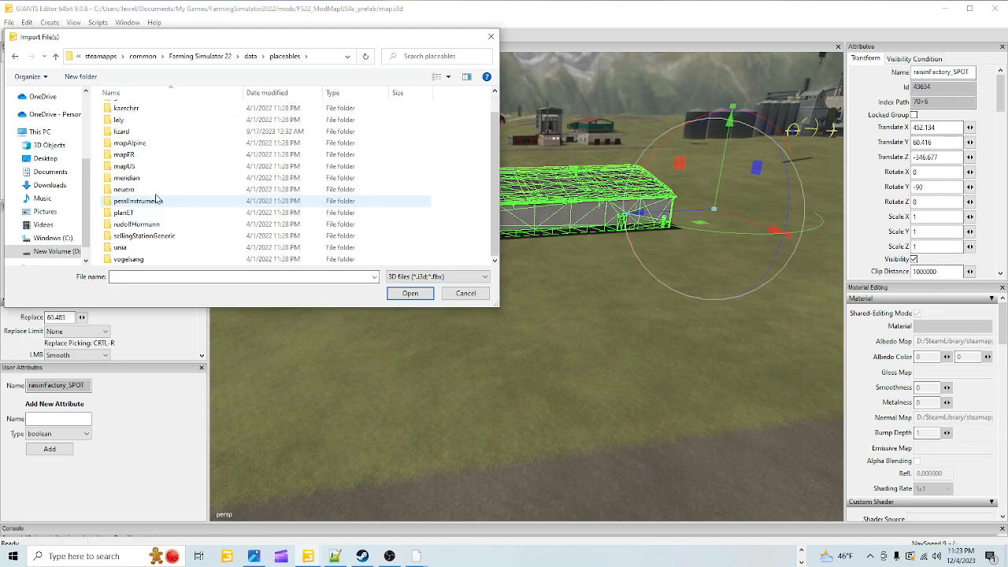
pyautogui.doubleClick(125, 131)
pyautogui.scroll(-2, 163, 183)
pyautogui.click(147, 180)
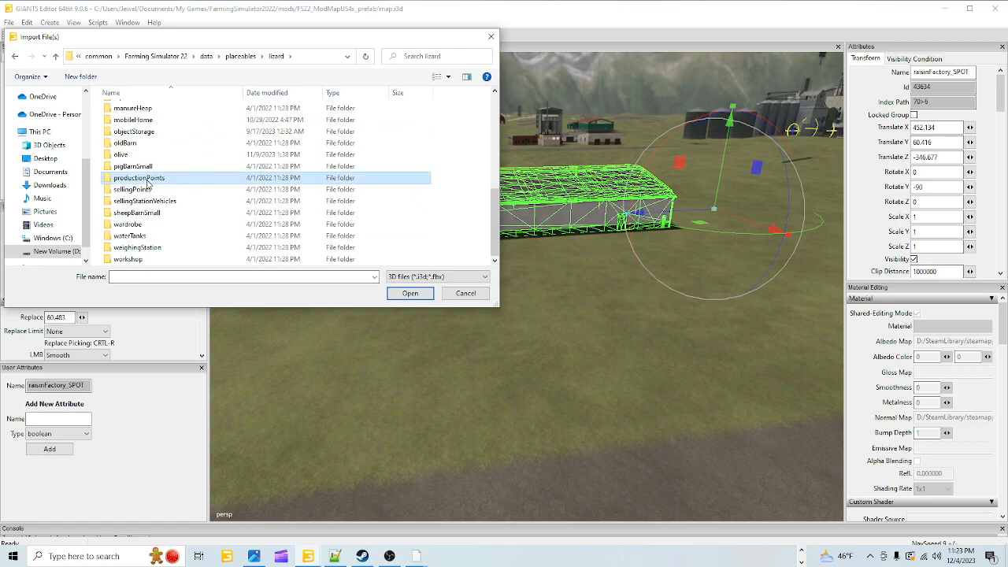
pyautogui.doubleClick(147, 180)
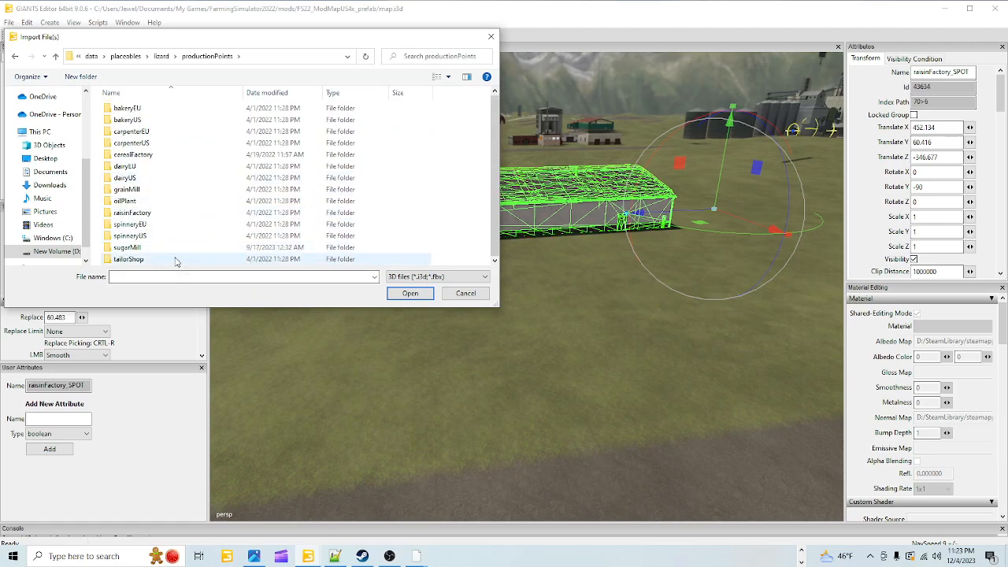
# - Import the raisinFactory i3d file and place it on the grass between the long building and the road, about X 410, Z -319
pyautogui.doubleClick(160, 213)
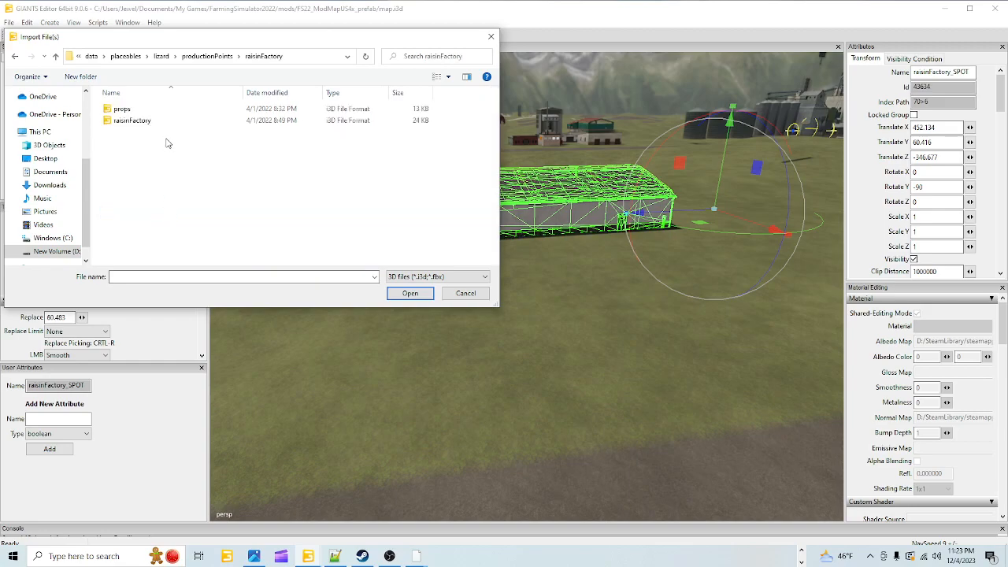
pyautogui.click(149, 122)
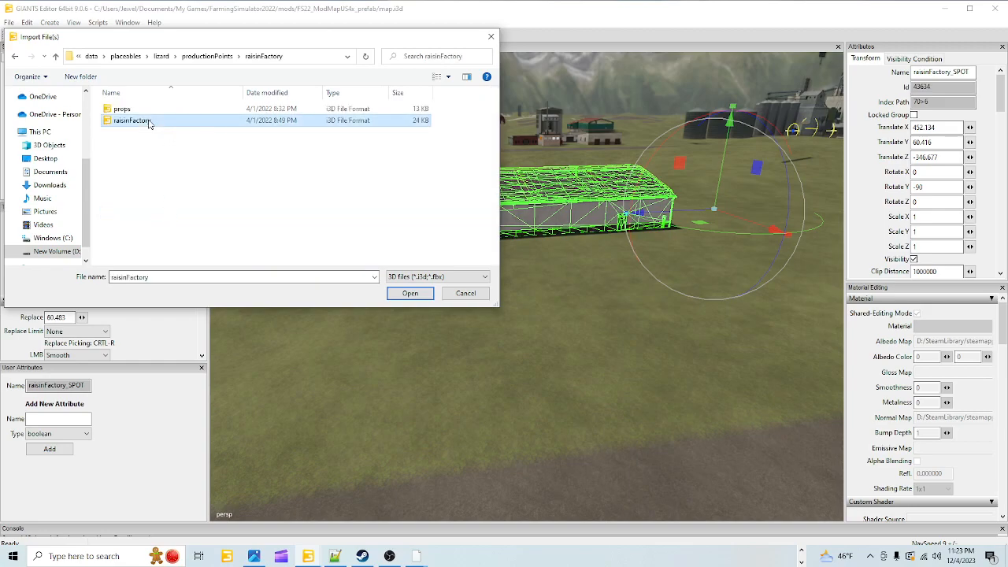
pyautogui.click(410, 293)
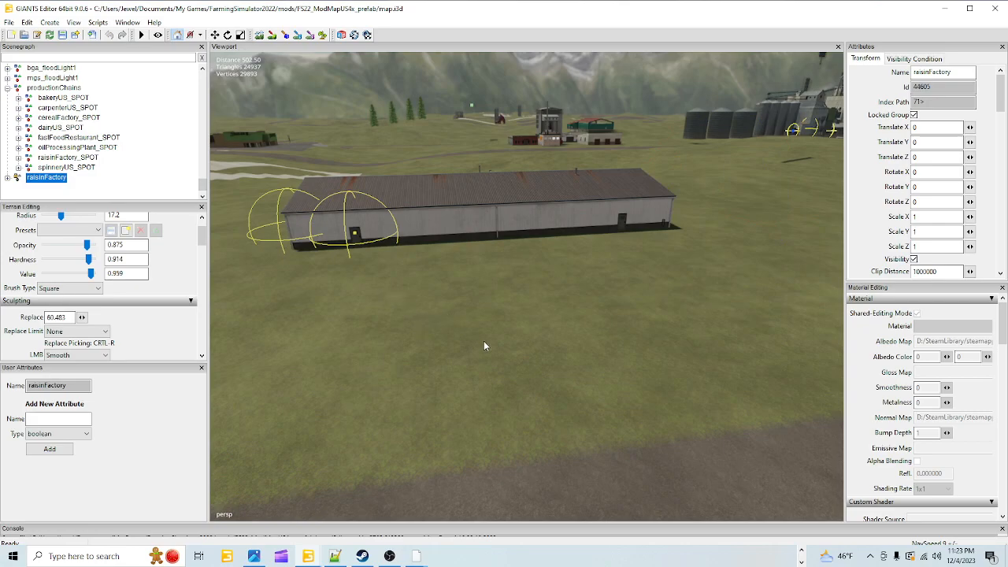
pyautogui.hotkey('ctrl', 'b')
pyautogui.click(486, 296)
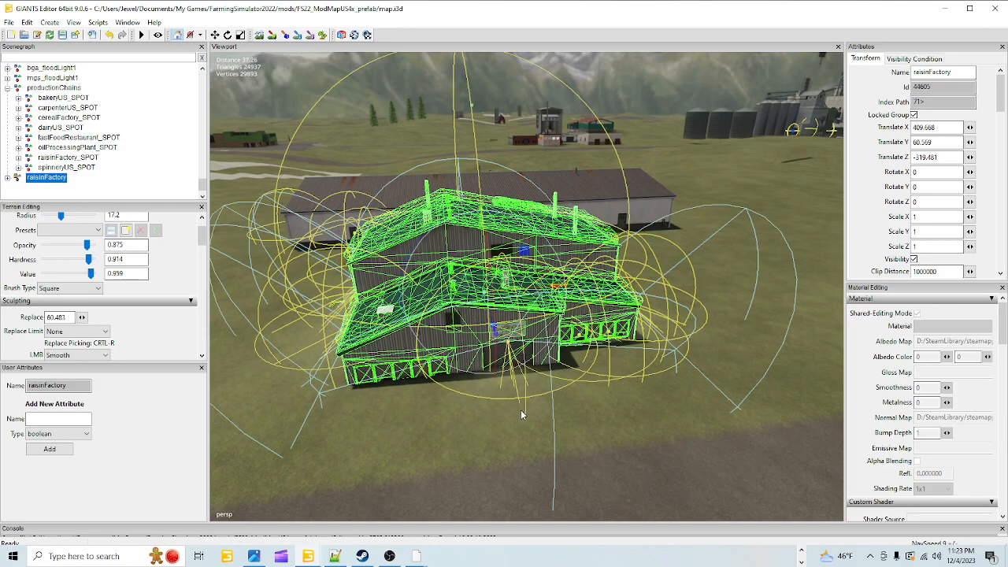
# - Examine the imported raisinFactory's walls, side wing, loading area and small annex, and its clearance to the long raisinFactory_SPOT building
pyautogui.keyDown('alt'); pyautogui.moveTo(512, 410); pyautogui.dragTo(539, 370); pyautogui.keyUp('alt')
pyautogui.scroll(3, 476, 448)
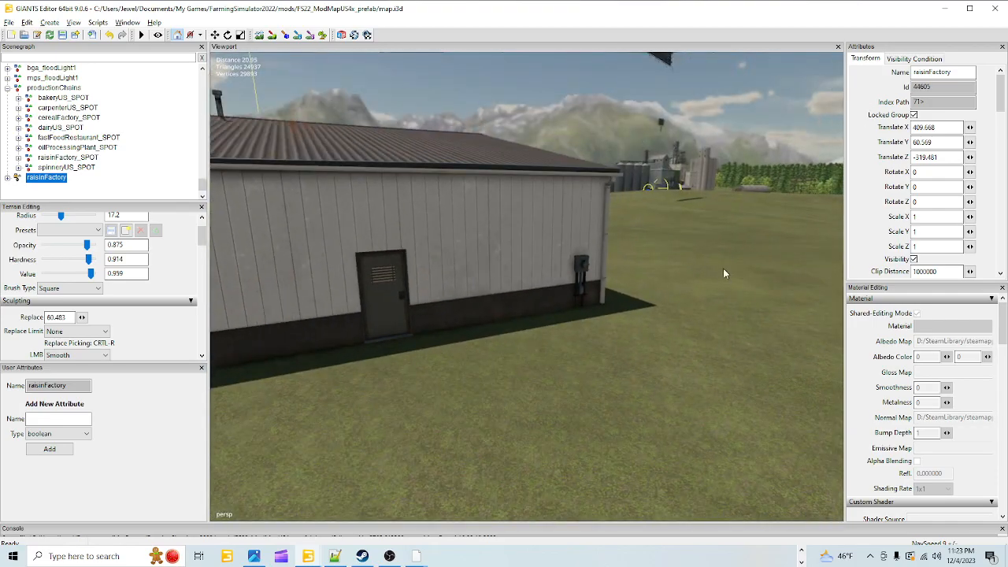
pyautogui.keyDown('alt'); pyautogui.moveTo(721, 272); pyautogui.dragTo(487, 306); pyautogui.keyUp('alt')
pyautogui.scroll(-3, 533, 370)
pyautogui.keyDown('alt'); pyautogui.moveTo(533, 371); pyautogui.dragTo(400, 336); pyautogui.keyUp('alt')
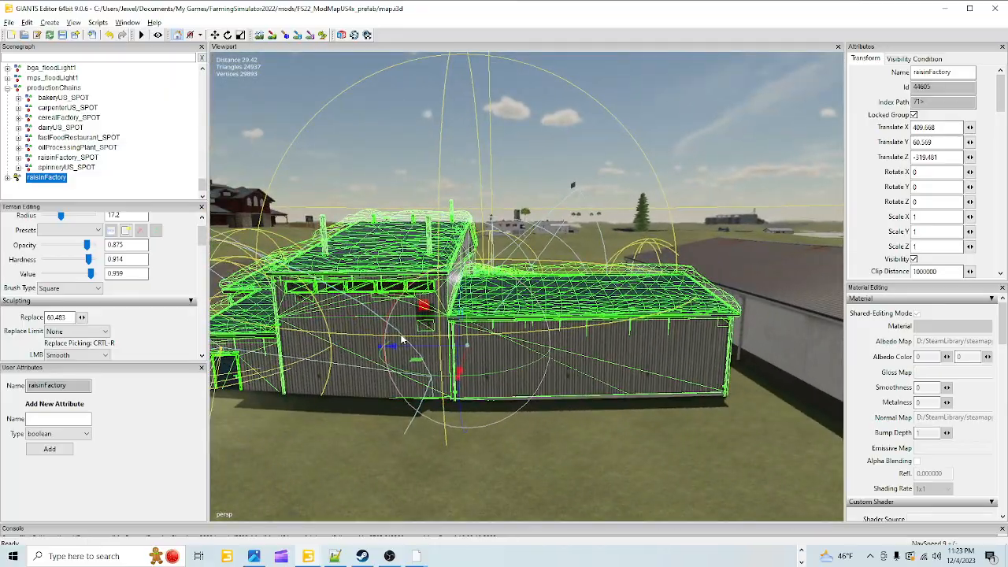
pyautogui.scroll(6, 402, 339)
pyautogui.keyDown('alt'); pyautogui.moveTo(501, 305); pyautogui.dragTo(326, 347); pyautogui.keyUp('alt')
pyautogui.scroll(-7, 398, 382)
pyautogui.keyDown('alt'); pyautogui.moveTo(398, 383); pyautogui.dragTo(422, 435); pyautogui.keyUp('alt')
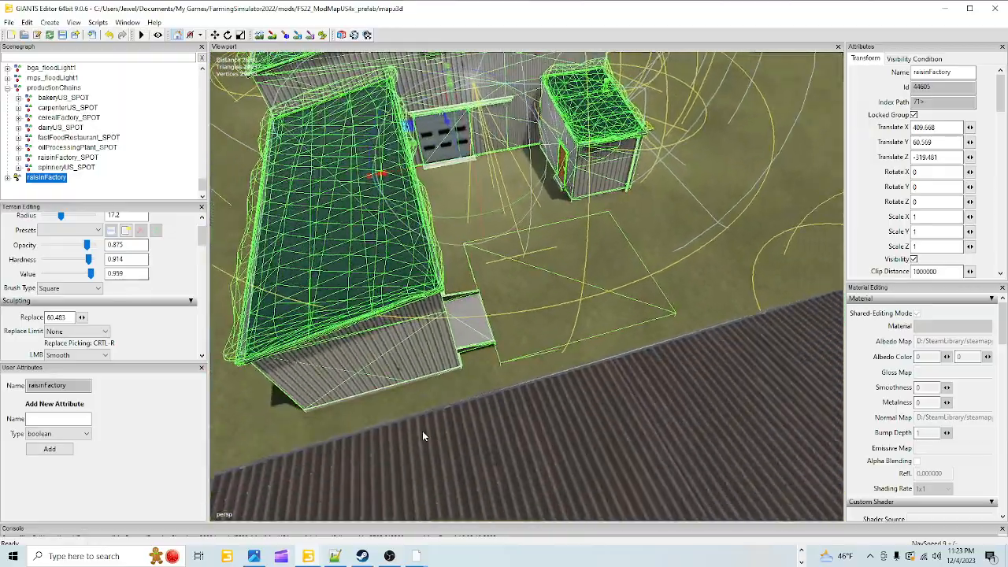
pyautogui.keyDown('alt'); pyautogui.moveTo(502, 414); pyautogui.dragTo(462, 288); pyautogui.keyUp('alt')
pyautogui.keyDown('alt'); pyautogui.moveTo(483, 412); pyautogui.dragTo(462, 362); pyautogui.keyUp('alt')
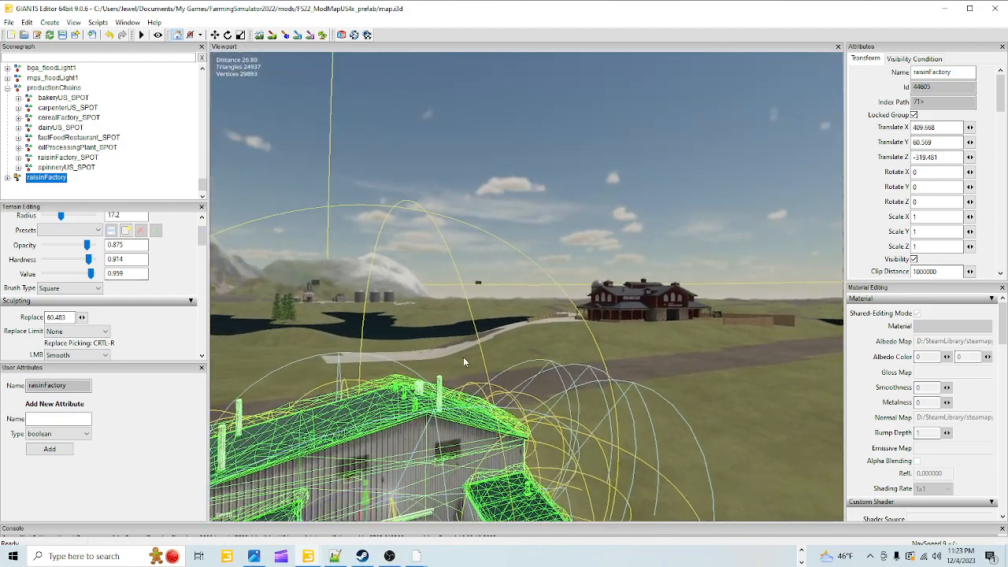
pyautogui.keyDown('alt'); pyautogui.moveTo(607, 406); pyautogui.dragTo(696, 311); pyautogui.keyUp('alt')
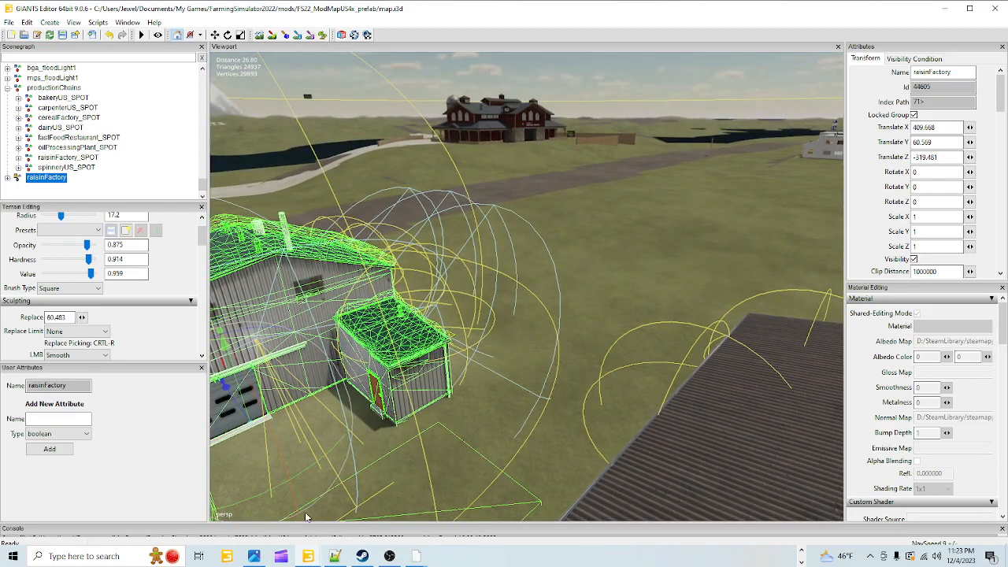
pyautogui.keyDown('alt'); pyautogui.moveTo(617, 317); pyautogui.dragTo(531, 328); pyautogui.keyUp('alt')
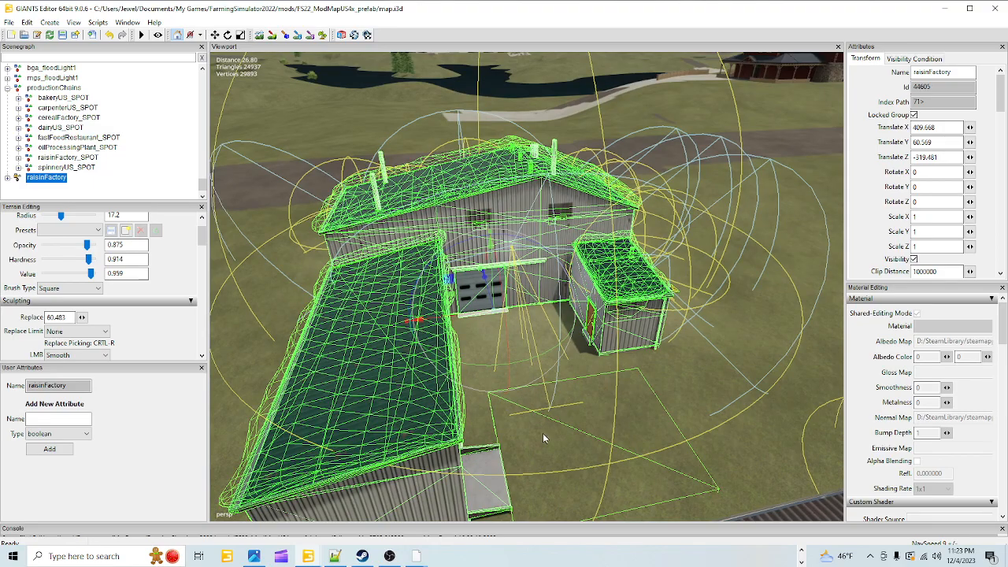
pyautogui.keyDown('alt'); pyautogui.moveTo(544, 417); pyautogui.dragTo(408, 360); pyautogui.keyUp('alt')
pyautogui.keyDown('alt'); pyautogui.moveTo(567, 392); pyautogui.dragTo(623, 399); pyautogui.keyUp('alt')
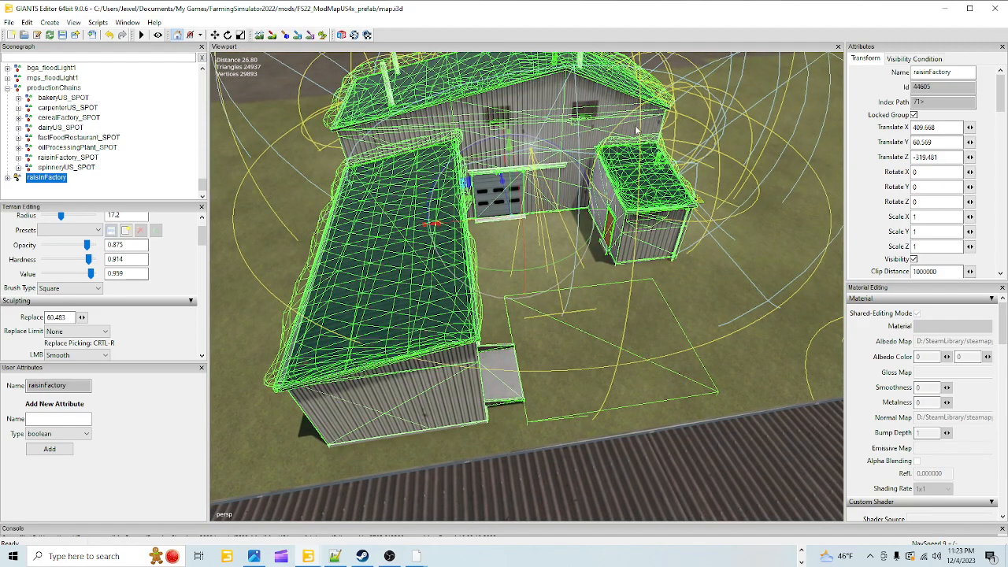
# - Inspect the imported raisinFactory's opposite side, its entrances and its distance to the dirt road
pyautogui.keyDown('alt'); pyautogui.moveTo(616, 439); pyautogui.dragTo(538, 452); pyautogui.keyUp('alt')
pyautogui.keyDown('alt'); pyautogui.moveTo(537, 452); pyautogui.dragTo(754, 273, button='right'); pyautogui.keyUp('alt')
pyautogui.keyDown('alt'); pyautogui.moveTo(755, 272); pyautogui.dragTo(549, 336); pyautogui.keyUp('alt')
pyautogui.scroll(-5, 751, 279)
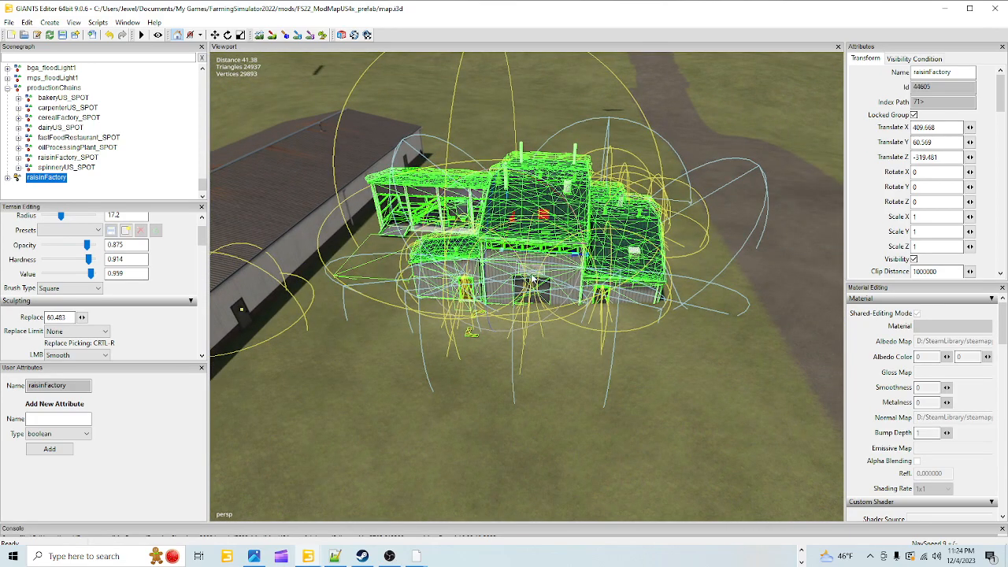
pyautogui.keyDown('alt'); pyautogui.moveTo(523, 299); pyautogui.dragTo(514, 330); pyautogui.keyUp('alt')
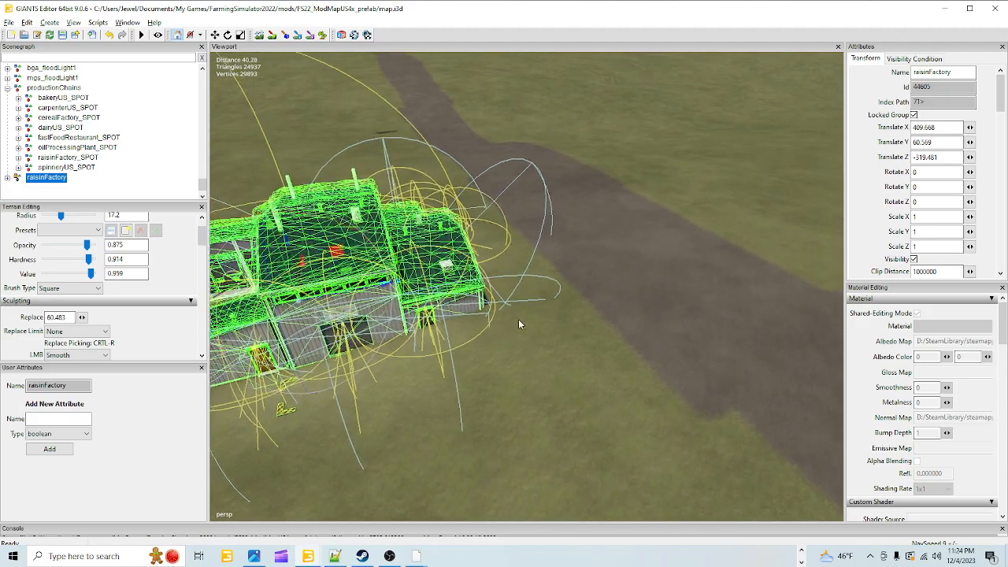
pyautogui.keyDown('alt'); pyautogui.moveTo(514, 329); pyautogui.dragTo(659, 225, button='right'); pyautogui.keyUp('alt')
pyautogui.keyDown('alt'); pyautogui.moveTo(659, 225); pyautogui.dragTo(506, 341); pyautogui.keyUp('alt')
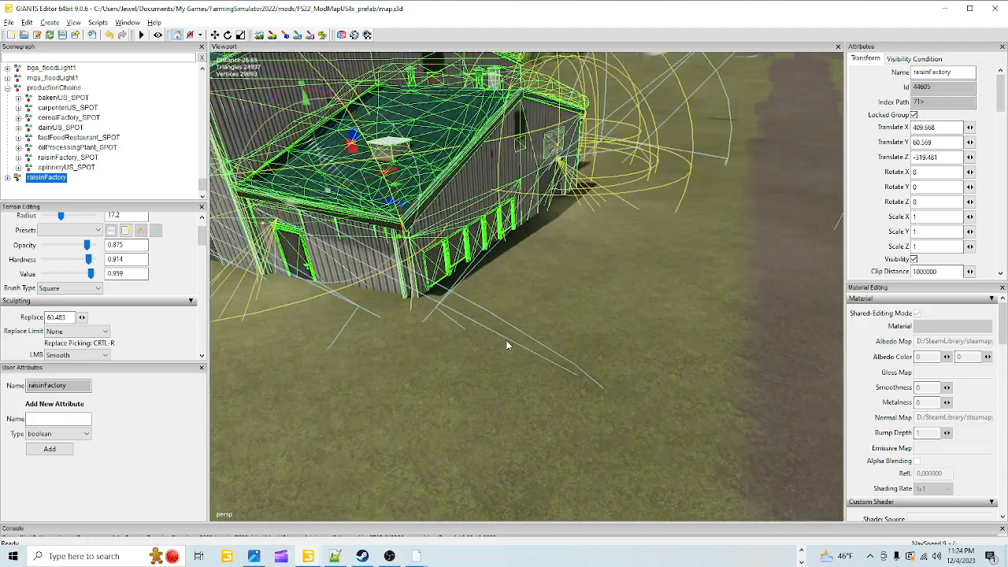
# - Turn the imported raisinFactory roughly a quarter turn about its vertical axis
pyautogui.keyDown('alt'); pyautogui.moveTo(576, 266); pyautogui.dragTo(505, 241); pyautogui.keyUp('alt')
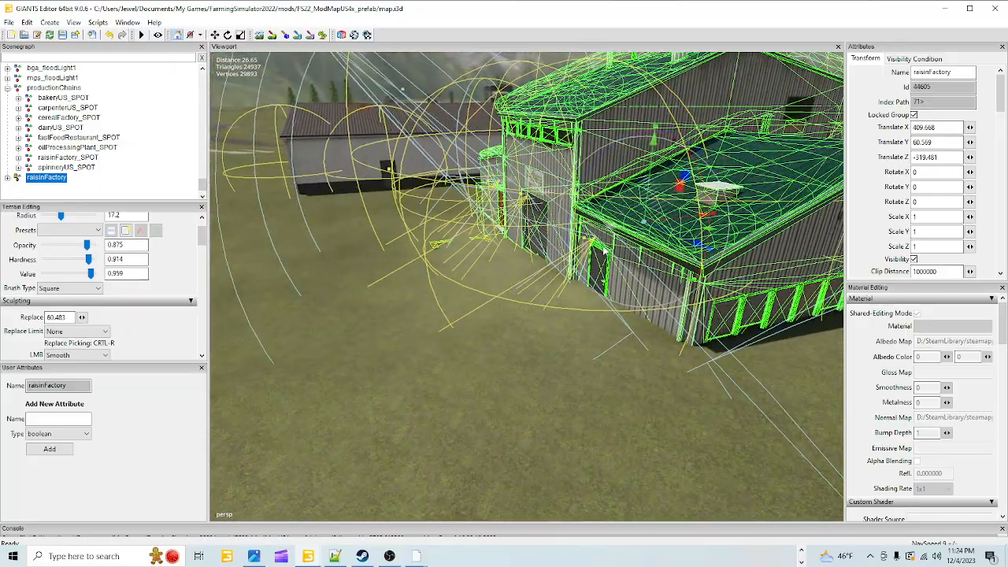
pyautogui.moveTo(606, 248); pyautogui.dragTo(772, 243)
pyautogui.keyDown('alt'); pyautogui.moveTo(722, 266); pyautogui.dragTo(602, 206); pyautogui.keyUp('alt')
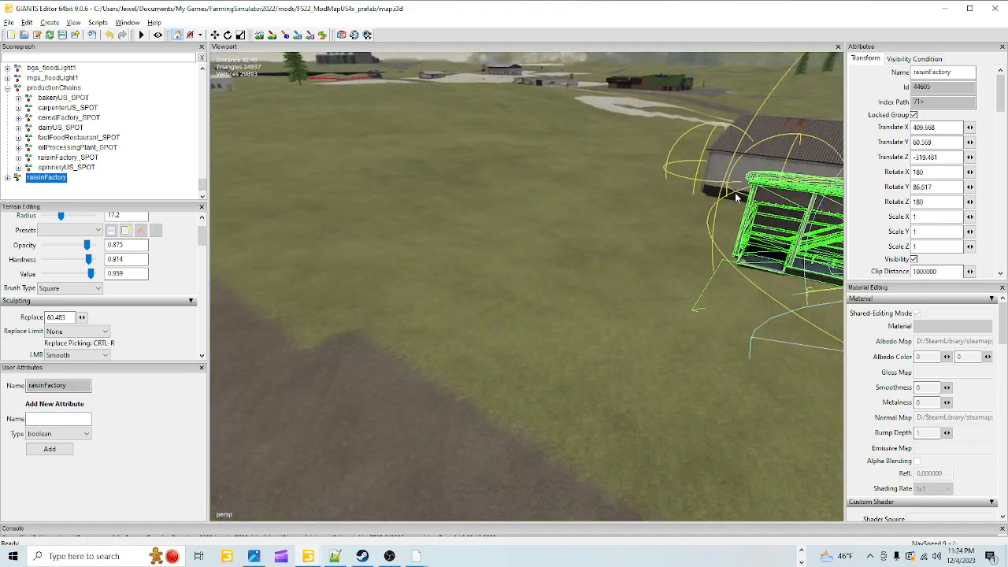
pyautogui.scroll(-2, 736, 198)
pyautogui.keyDown('alt'); pyautogui.moveTo(693, 284); pyautogui.dragTo(754, 303); pyautogui.keyUp('alt')
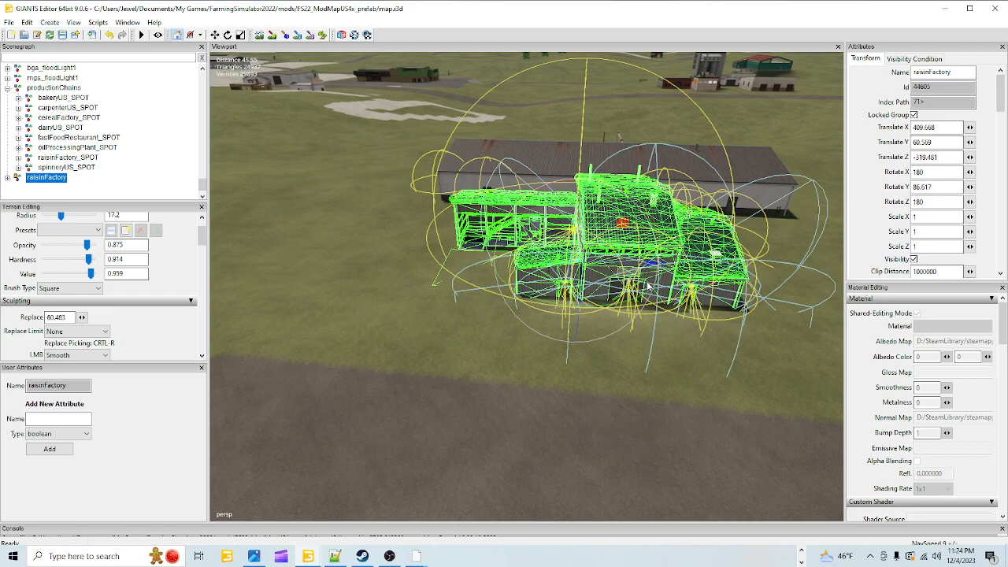
# - Shift the raisinFactory alongside the long building to about X 412 and set its Y rotation to 90
pyautogui.moveTo(635, 266); pyautogui.dragTo(659, 268)
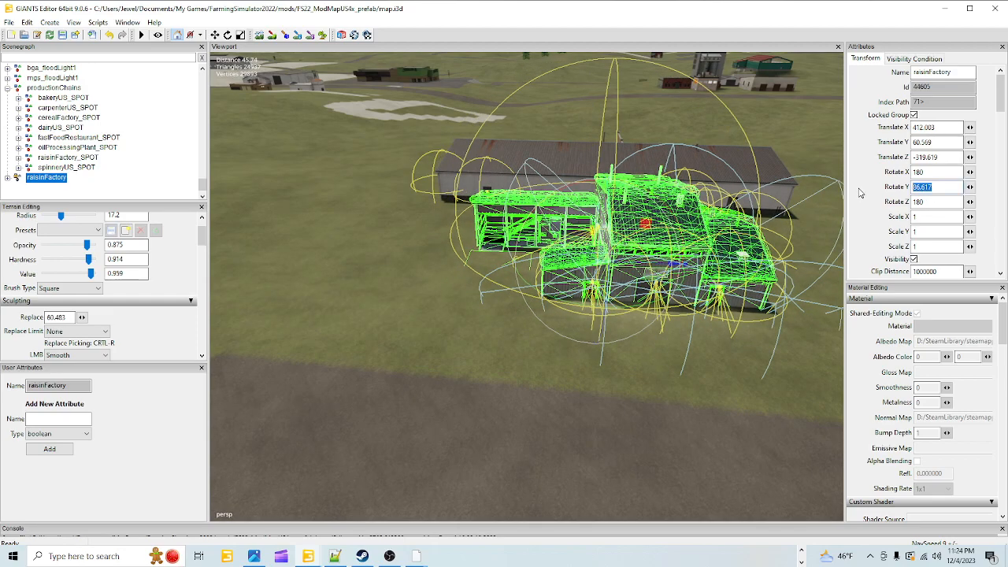
pyautogui.write('90')
pyautogui.press('Return')
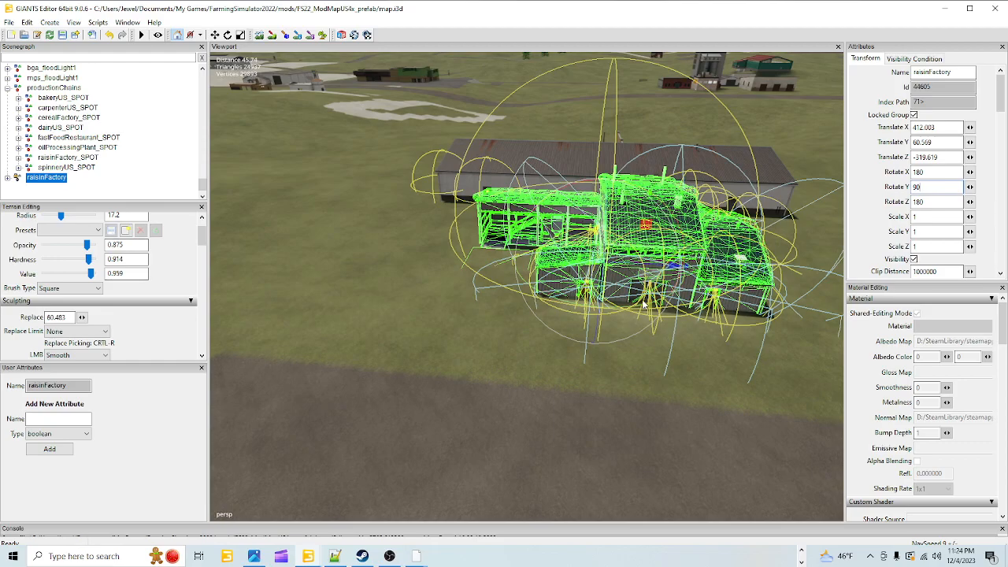
# - Move the raisinFactory toward the long building, to about Z -328.3
pyautogui.keyDown('alt'); pyautogui.moveTo(590, 285); pyautogui.dragTo(531, 323); pyautogui.keyUp('alt')
pyautogui.keyDown('alt'); pyautogui.moveTo(531, 323); pyautogui.dragTo(712, 138, button='right'); pyautogui.keyUp('alt')
pyautogui.keyDown('alt'); pyautogui.moveTo(588, 271); pyautogui.dragTo(753, 294); pyautogui.keyUp('alt')
pyautogui.keyDown('alt'); pyautogui.moveTo(754, 293); pyautogui.dragTo(577, 277, button='right'); pyautogui.keyUp('alt')
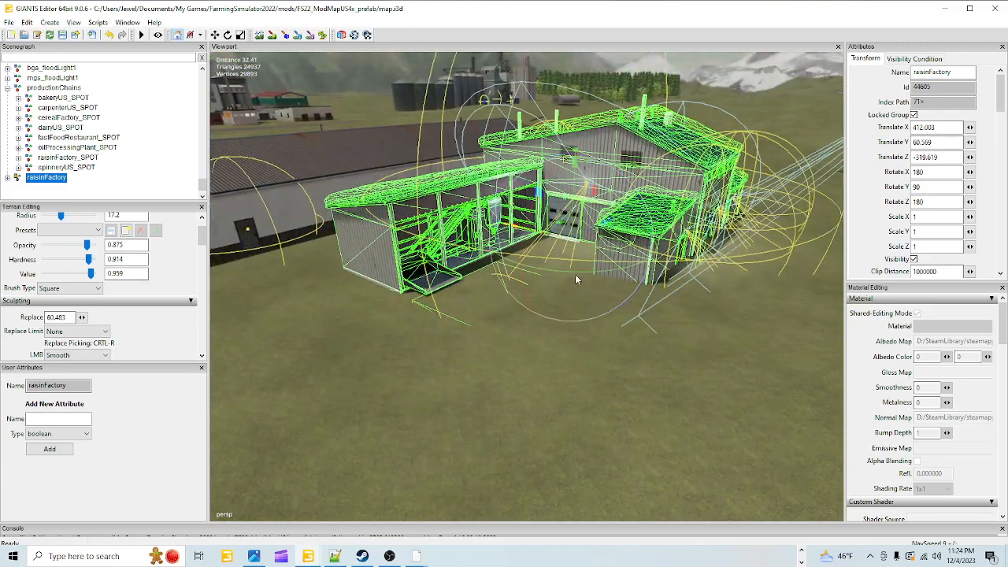
pyautogui.moveTo(576, 277); pyautogui.dragTo(431, 261)
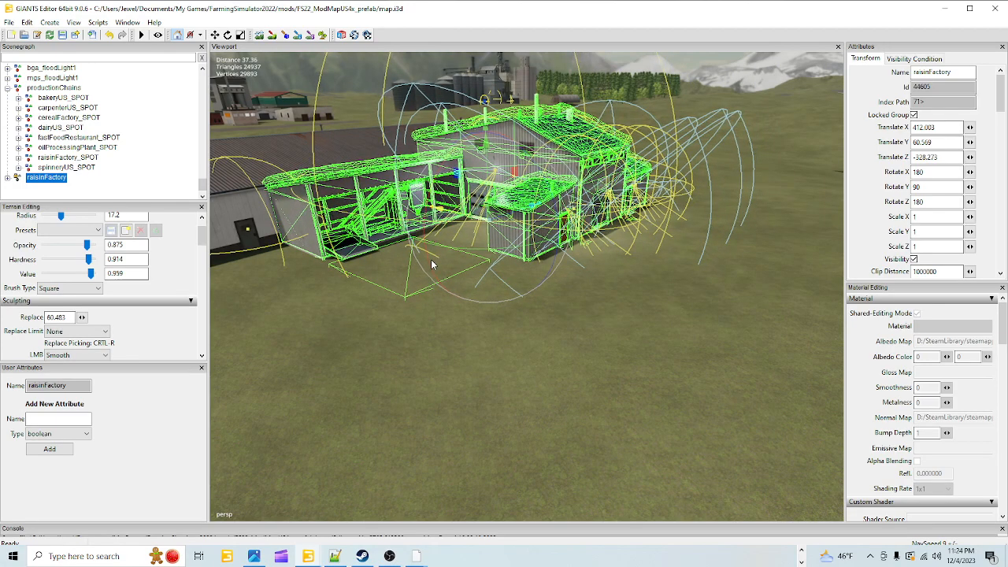
# - Examine the raisinFactory's signed entrance, windowed wing and the gap to the long building's wall
pyautogui.keyDown('alt'); pyautogui.moveTo(487, 416); pyautogui.dragTo(541, 346); pyautogui.keyUp('alt')
pyautogui.scroll(5, 533, 359)
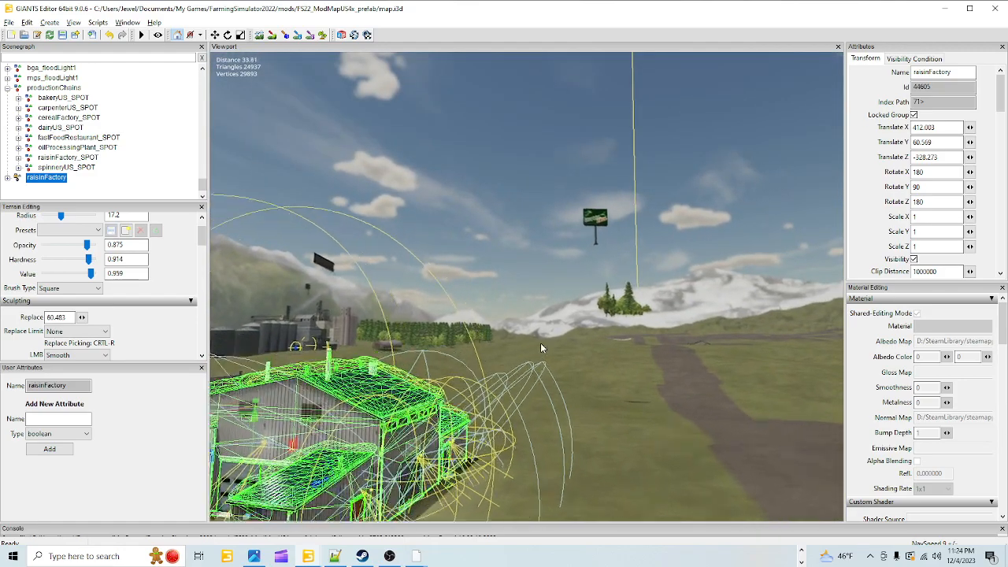
pyautogui.keyDown('alt'); pyautogui.moveTo(612, 346); pyautogui.dragTo(573, 389); pyautogui.keyUp('alt')
pyautogui.scroll(3, 572, 388)
pyautogui.keyDown('alt'); pyautogui.moveTo(639, 329); pyautogui.dragTo(418, 354); pyautogui.keyUp('alt')
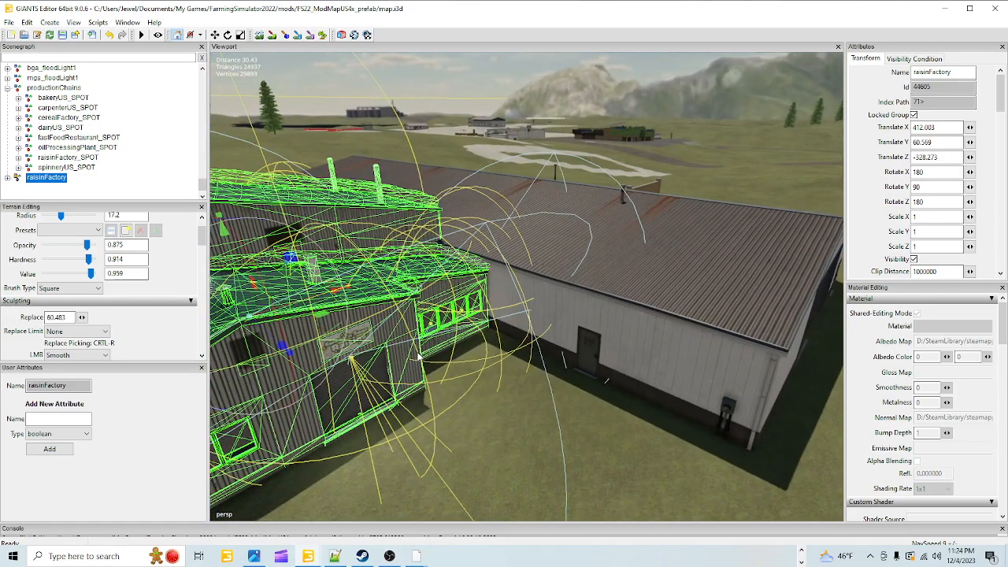
pyautogui.keyDown('alt'); pyautogui.moveTo(483, 371); pyautogui.dragTo(593, 248, button='right'); pyautogui.keyUp('alt')
pyautogui.keyDown('alt'); pyautogui.moveTo(507, 329); pyautogui.dragTo(529, 305, button='right'); pyautogui.keyUp('alt')
pyautogui.scroll(1, 528, 307)
pyautogui.scroll(-1, 528, 315)
pyautogui.keyDown('alt'); pyautogui.moveTo(529, 317); pyautogui.dragTo(445, 310); pyautogui.keyUp('alt')
pyautogui.keyDown('alt'); pyautogui.moveTo(545, 352); pyautogui.dragTo(428, 412); pyautogui.keyUp('alt')
pyautogui.scroll(1, 679, 298)
pyautogui.scroll(-1, 578, 343)
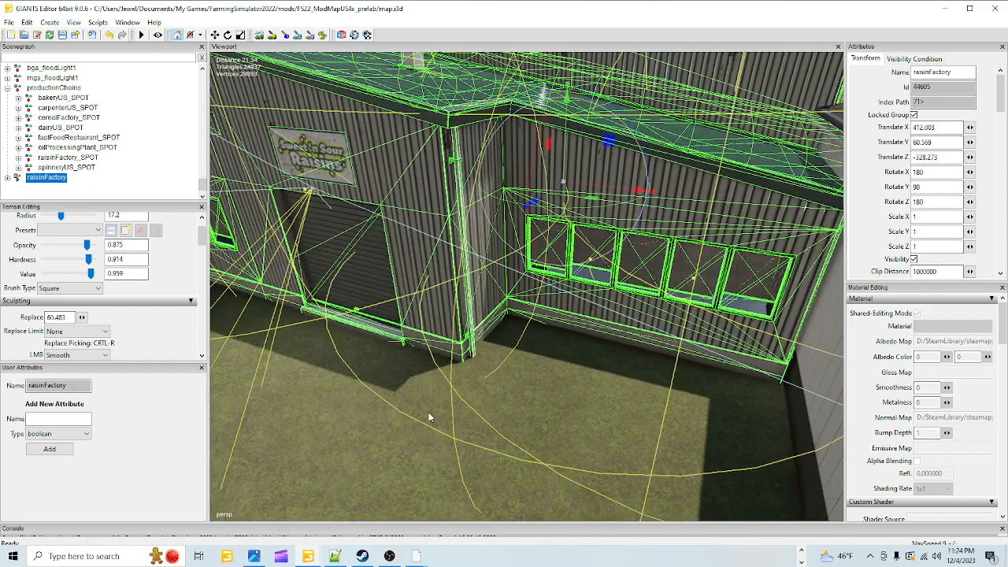
pyautogui.keyDown('alt'); pyautogui.moveTo(583, 383); pyautogui.dragTo(646, 371); pyautogui.keyUp('alt')
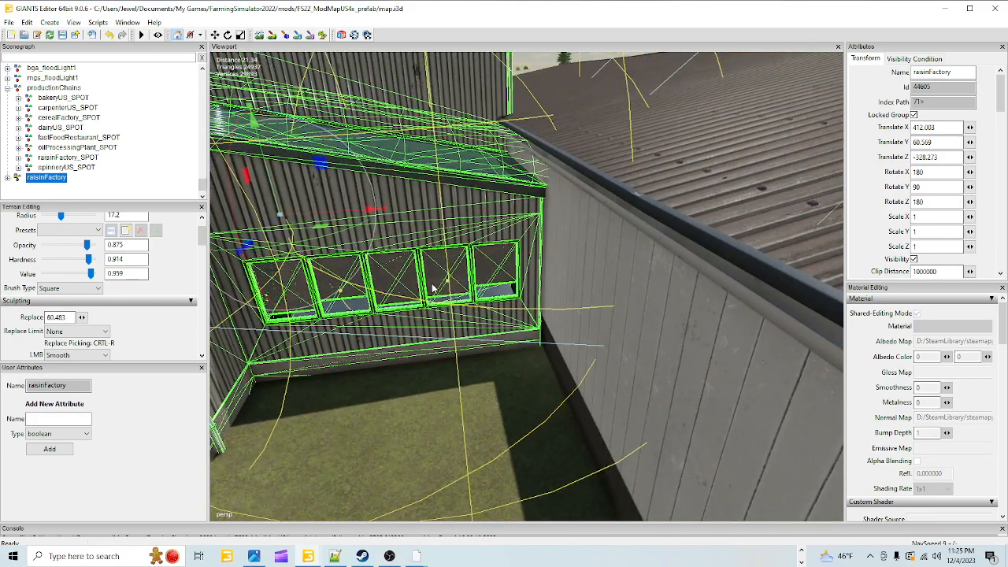
# - Move the raisinFactory back from the long building to about Z -325.4, with a narrow alley between their walls
pyautogui.keyDown('alt'); pyautogui.moveTo(498, 300); pyautogui.dragTo(445, 308); pyautogui.keyUp('alt')
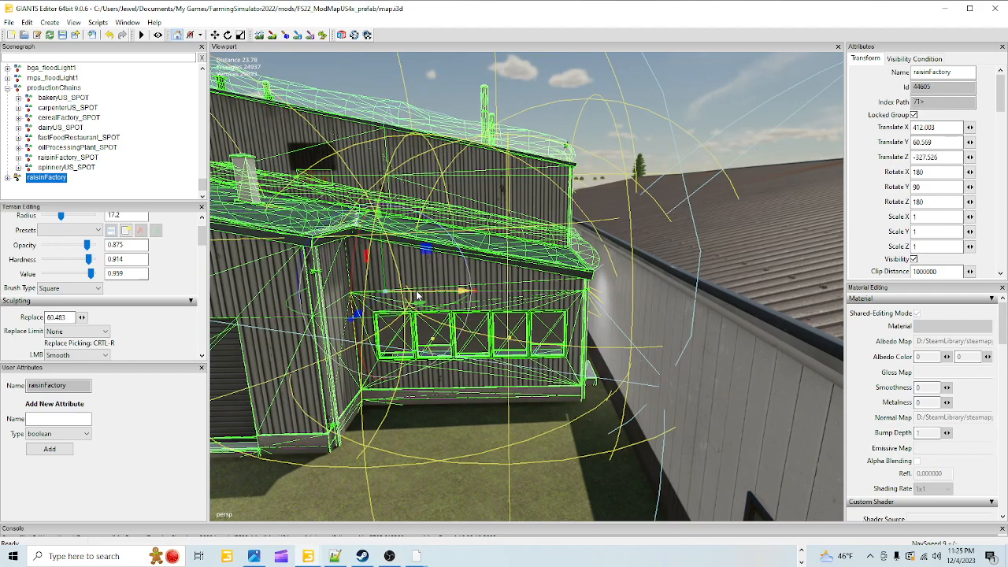
pyautogui.moveTo(421, 295); pyautogui.dragTo(381, 314)
pyautogui.keyDown('alt'); pyautogui.moveTo(466, 399); pyautogui.dragTo(500, 395); pyautogui.keyUp('alt')
pyautogui.scroll(5, 506, 342)
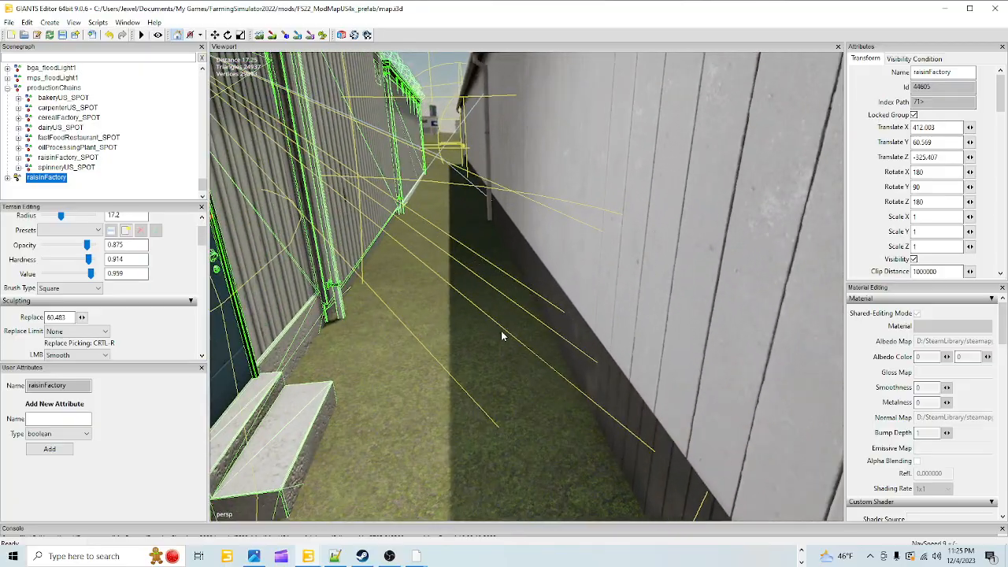
# - Review the raisinFactory's position from the alley and the road side, including its distance to the dirt road
pyautogui.keyDown('alt'); pyautogui.moveTo(495, 332); pyautogui.dragTo(455, 322); pyautogui.keyUp('alt')
pyautogui.scroll(-6, 475, 348)
pyautogui.scroll(-5, 452, 411)
pyautogui.keyDown('alt'); pyautogui.moveTo(433, 401); pyautogui.dragTo(360, 359); pyautogui.keyUp('alt')
pyautogui.scroll(8, 470, 212)
pyautogui.press('f')
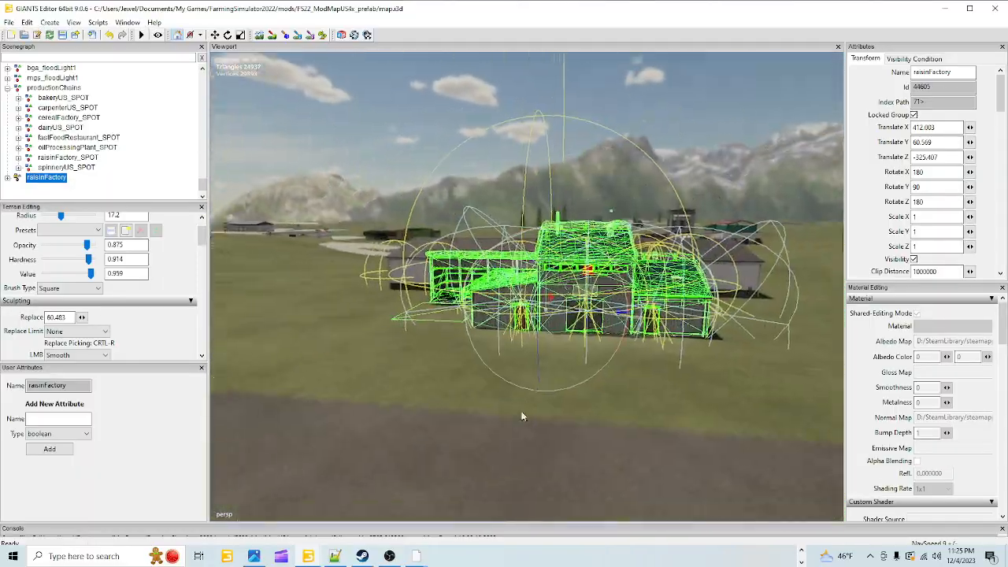
pyautogui.keyDown('alt'); pyautogui.moveTo(522, 416); pyautogui.dragTo(545, 395); pyautogui.keyUp('alt')
pyautogui.scroll(5, 545, 395)
pyautogui.keyDown('alt'); pyautogui.moveTo(573, 361); pyautogui.dragTo(465, 354); pyautogui.keyUp('alt')
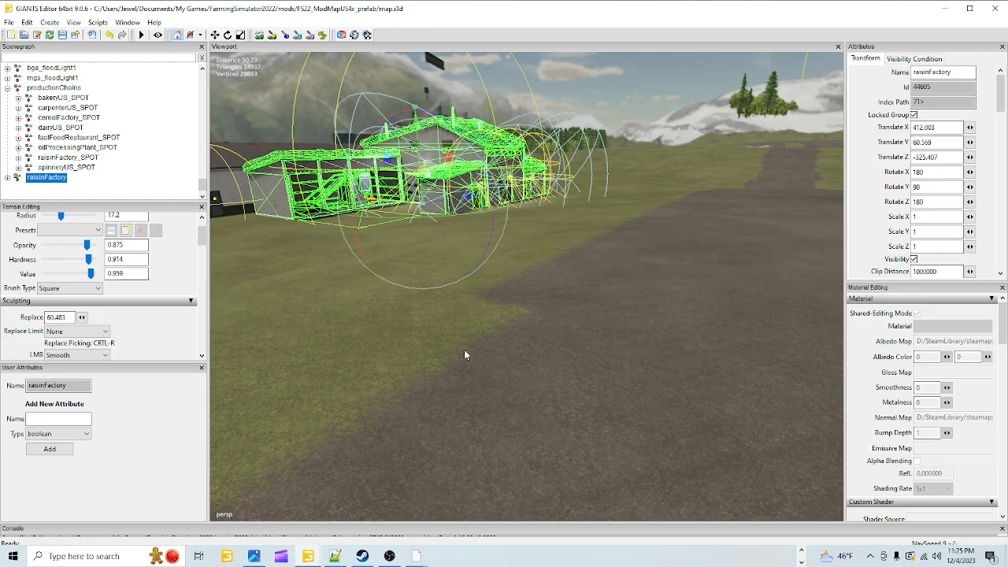
# - Flatten the grass behind the long building using terrain sculpting in Replace mode at a sampled ground height of 60.475
pyautogui.keyDown('alt'); pyautogui.moveTo(463, 349); pyautogui.dragTo(542, 359); pyautogui.keyUp('alt')
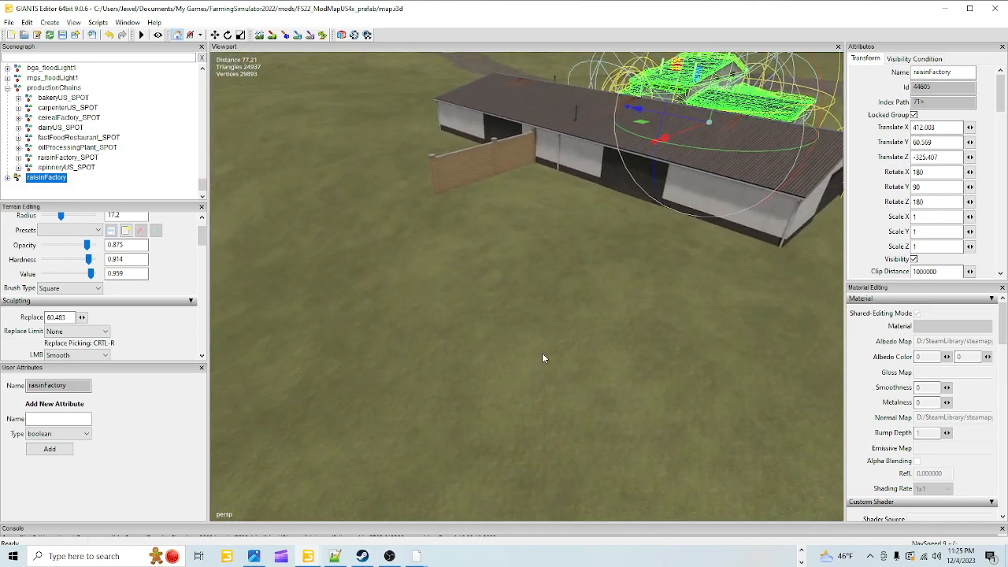
pyautogui.click(259, 34)
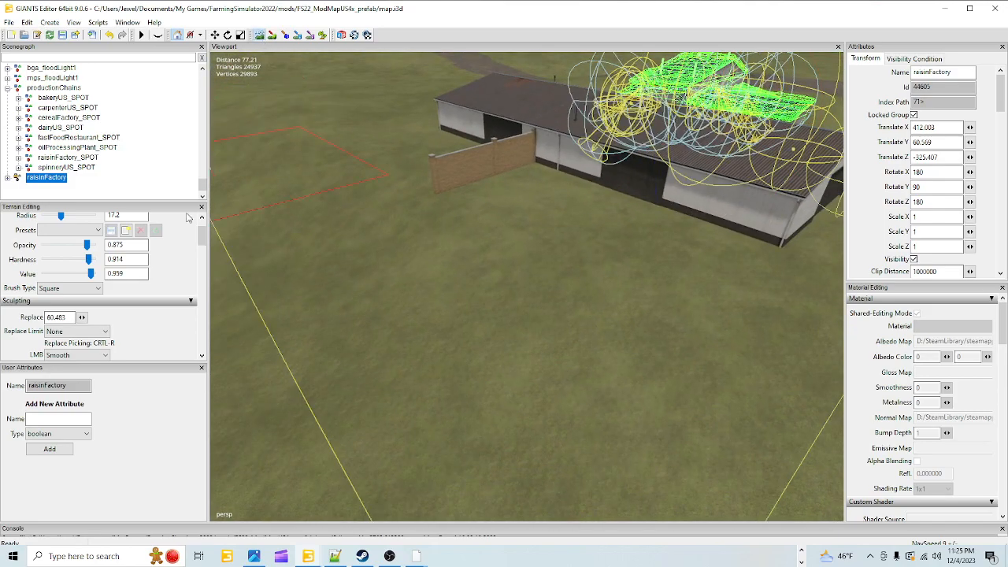
pyautogui.click(101, 355)
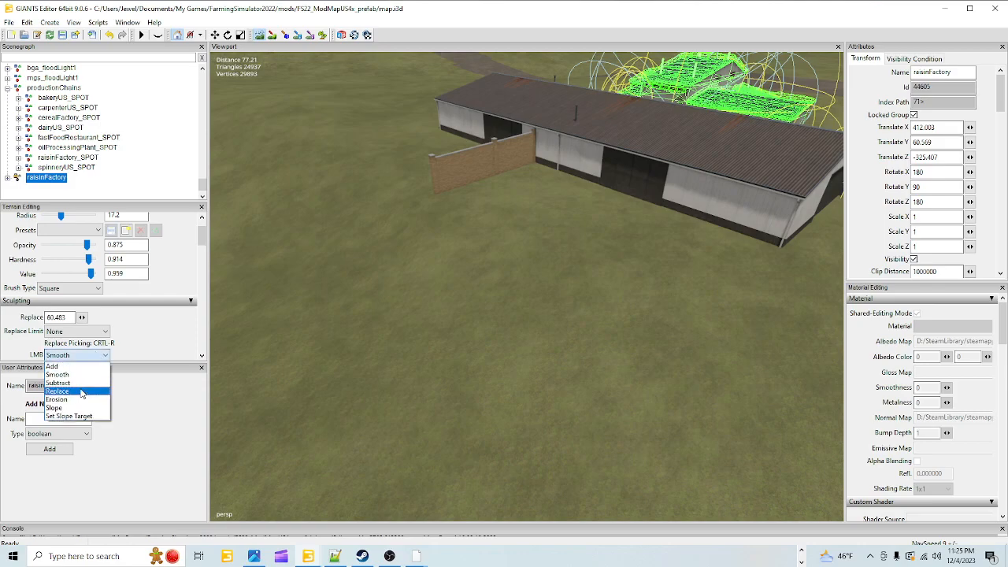
pyautogui.click(82, 391)
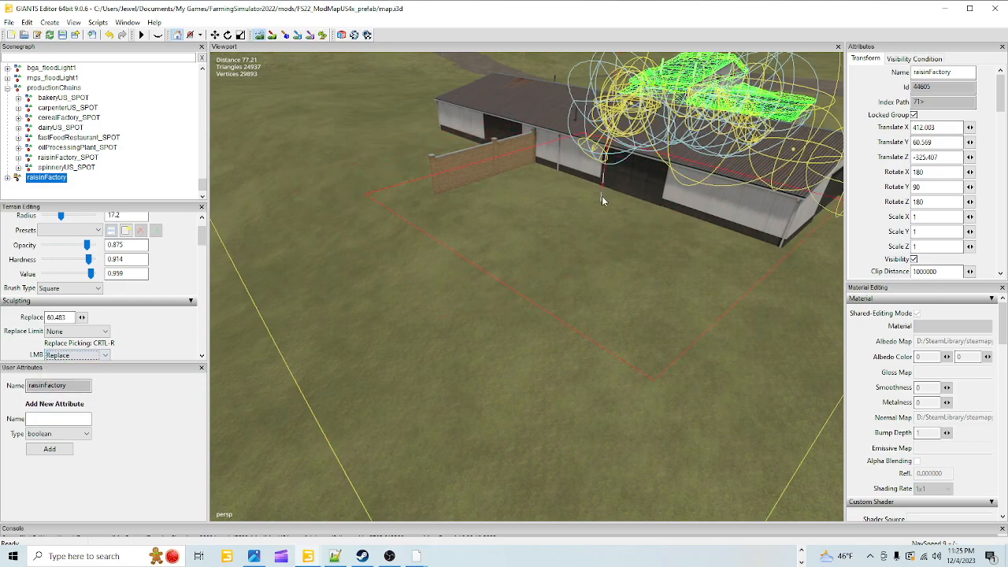
pyautogui.hotkey('ctrl', 'r')
pyautogui.moveTo(426, 291); pyautogui.dragTo(289, 178)
pyautogui.moveTo(315, 260); pyautogui.dragTo(402, 376)
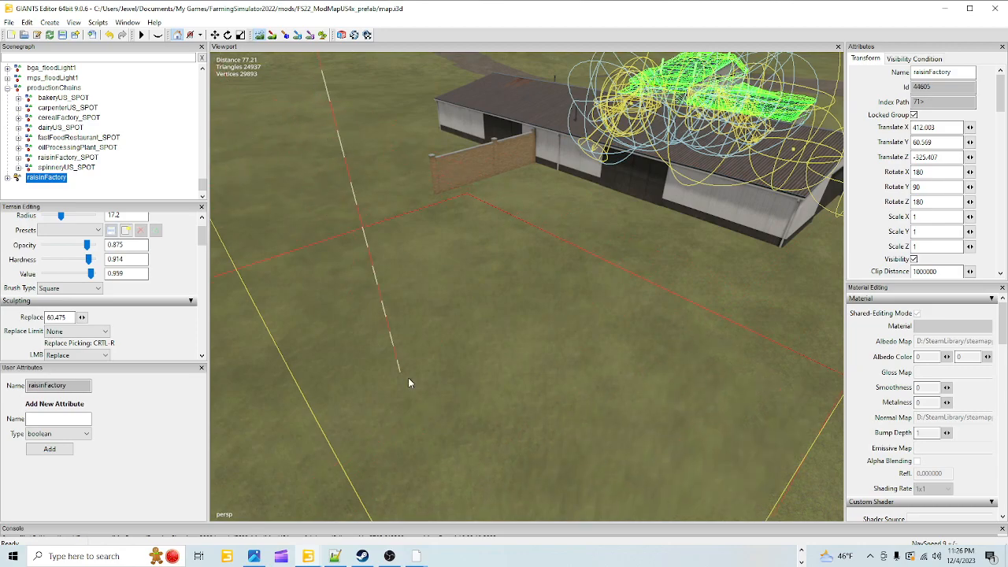
pyautogui.moveTo(501, 461); pyautogui.dragTo(356, 294)
pyautogui.click(260, 35)
# - Smooth the steep terrain edge along the flattened grass behind the long building with the sculpting brush
pyautogui.click(72, 355)
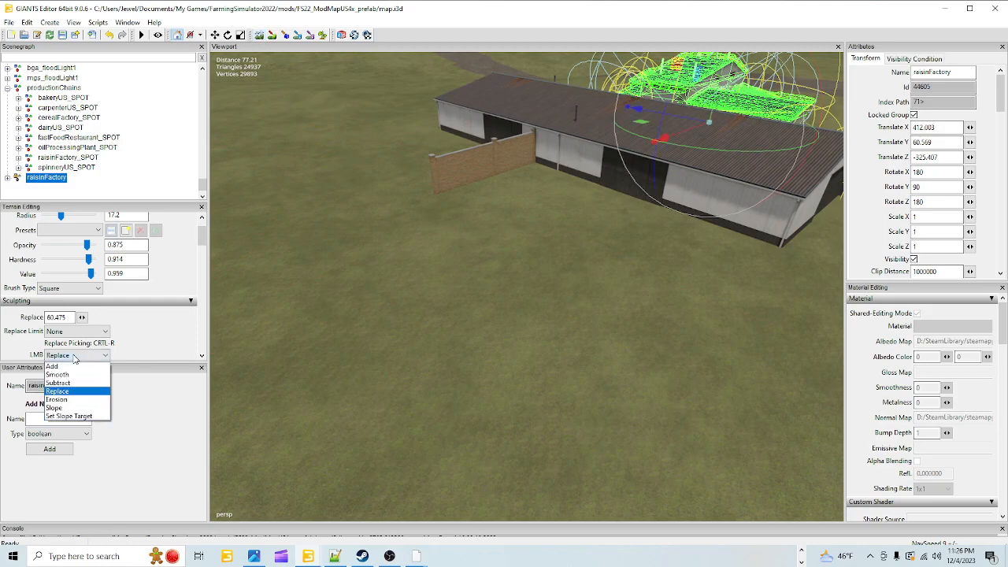
pyautogui.click(106, 371)
pyautogui.scroll(-5, 404, 269)
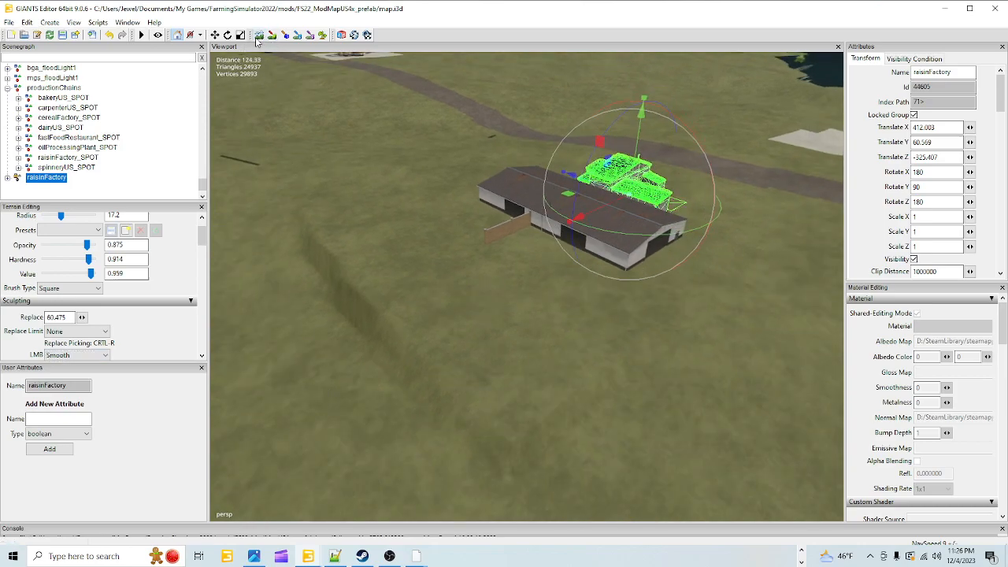
pyautogui.click(259, 36)
pyautogui.moveTo(307, 221); pyautogui.dragTo(406, 426)
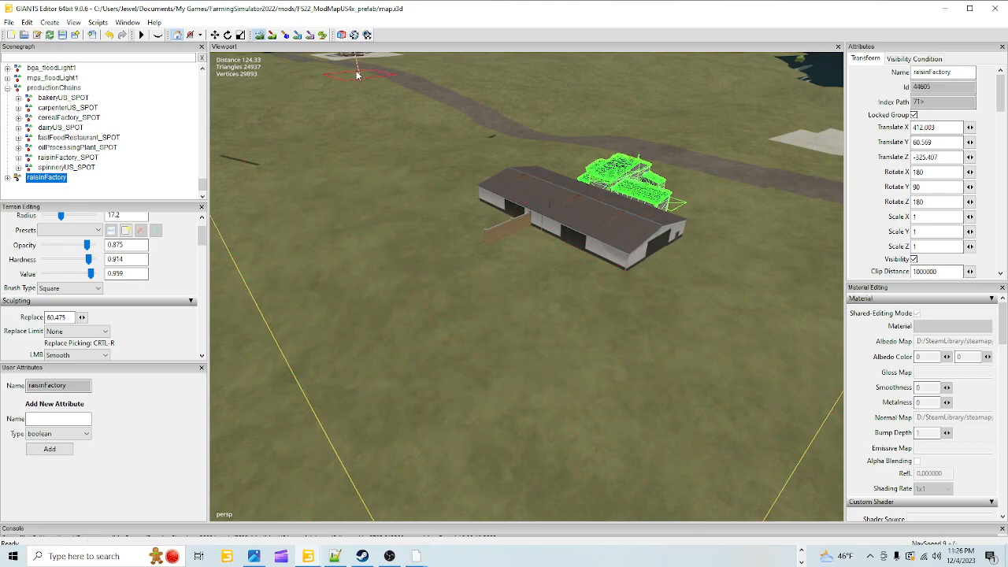
pyautogui.click(259, 35)
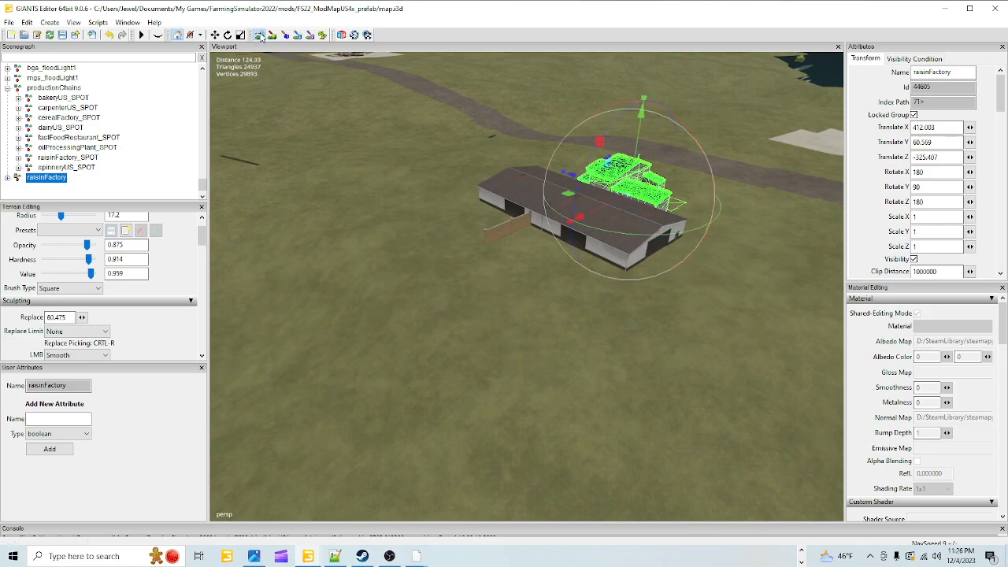
# - Move the whole raisinFactory_SPOT group farther from the road, to about X 452, Z -363
pyautogui.click(503, 189)
pyautogui.click(90, 158)
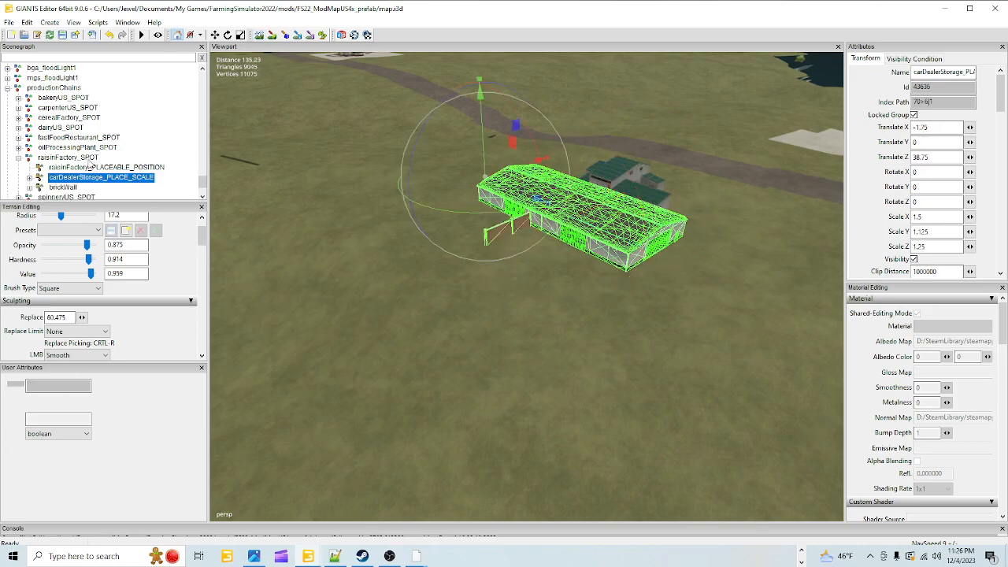
pyautogui.moveTo(525, 168); pyautogui.dragTo(476, 199)
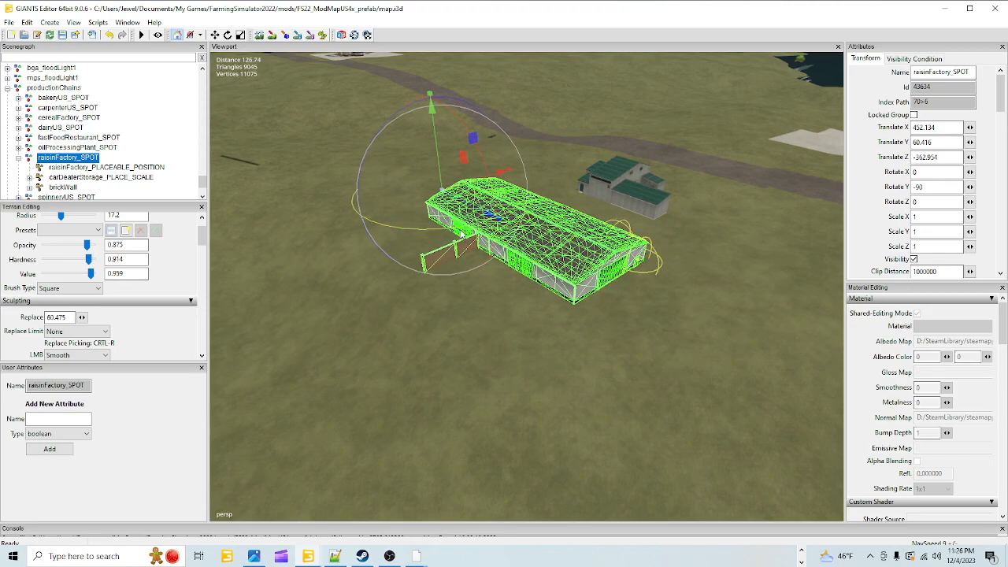
# - Move the raisinFactory farther from the road toward the relocated long building, to about Z -335.8
pyautogui.scroll(-2, 122, 173)
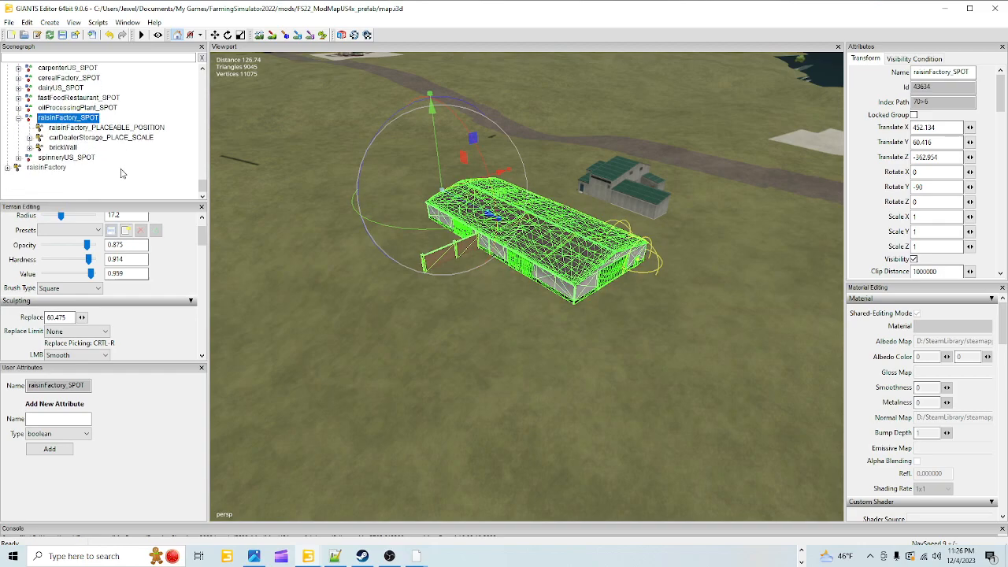
pyautogui.click(47, 168)
pyautogui.moveTo(600, 210); pyautogui.dragTo(563, 225)
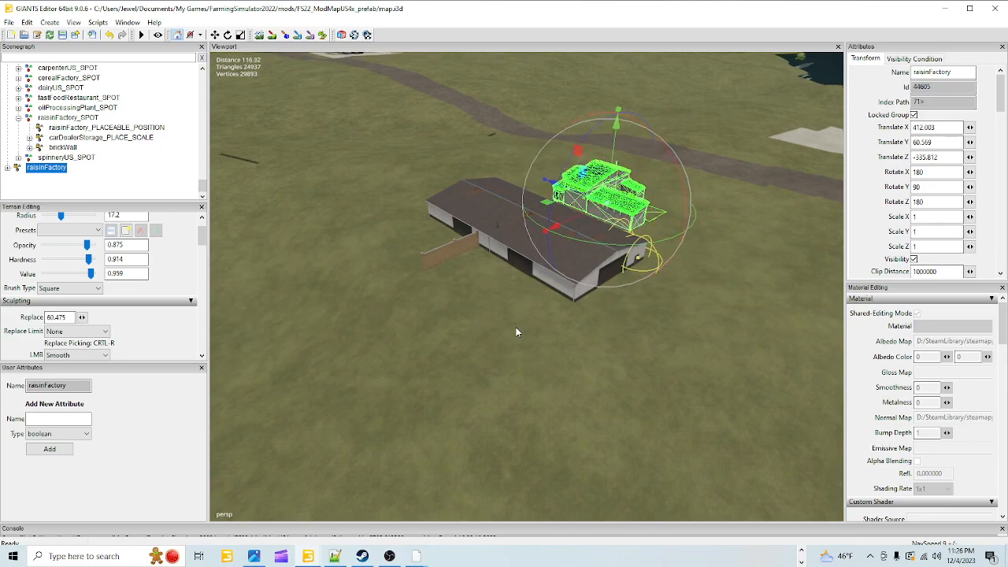
# - Inspect the relocated raisinFactory's surroundings and road-facing front, and its spacing to the long building
pyautogui.keyDown('alt'); pyautogui.moveTo(518, 332); pyautogui.dragTo(539, 315); pyautogui.keyUp('alt')
pyautogui.keyDown('alt'); pyautogui.moveTo(492, 341); pyautogui.dragTo(719, 80, button='right'); pyautogui.keyUp('alt')
pyautogui.keyDown('alt'); pyautogui.moveTo(585, 271); pyautogui.dragTo(604, 226); pyautogui.keyUp('alt')
pyautogui.keyDown('alt'); pyautogui.moveTo(443, 331); pyautogui.dragTo(723, 93, button='right'); pyautogui.keyUp('alt')
pyautogui.keyDown('alt'); pyautogui.moveTo(539, 269); pyautogui.dragTo(453, 239); pyautogui.keyUp('alt')
pyautogui.keyDown('alt'); pyautogui.moveTo(453, 239); pyautogui.dragTo(607, 148, button='right'); pyautogui.keyUp('alt')
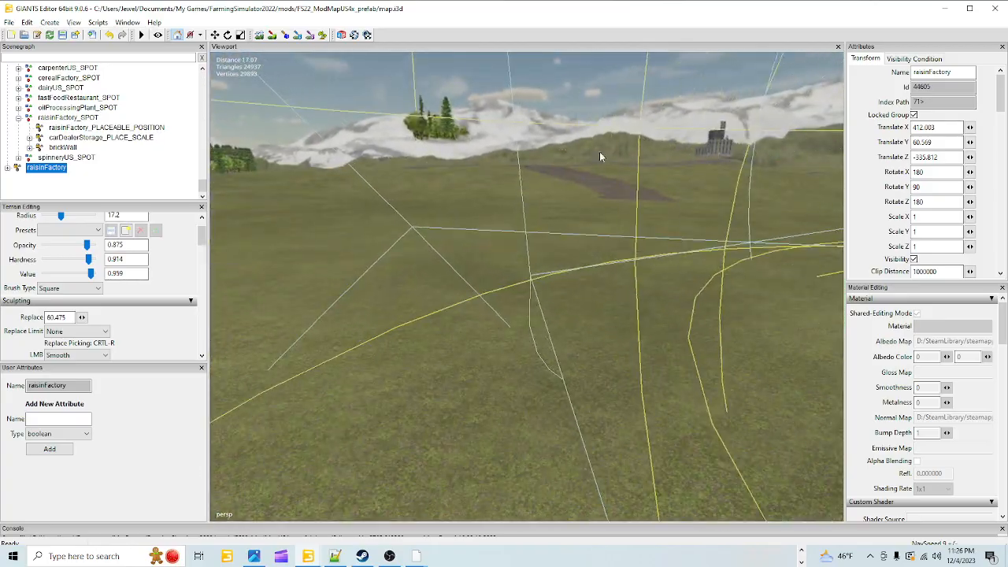
pyautogui.keyDown('alt'); pyautogui.moveTo(543, 189); pyautogui.dragTo(654, 169); pyautogui.keyUp('alt')
pyautogui.keyDown('alt'); pyautogui.moveTo(504, 205); pyautogui.dragTo(615, 101, button='right'); pyautogui.keyUp('alt')
pyautogui.keyDown('alt'); pyautogui.moveTo(615, 101); pyautogui.dragTo(952, 196); pyautogui.keyUp('alt')
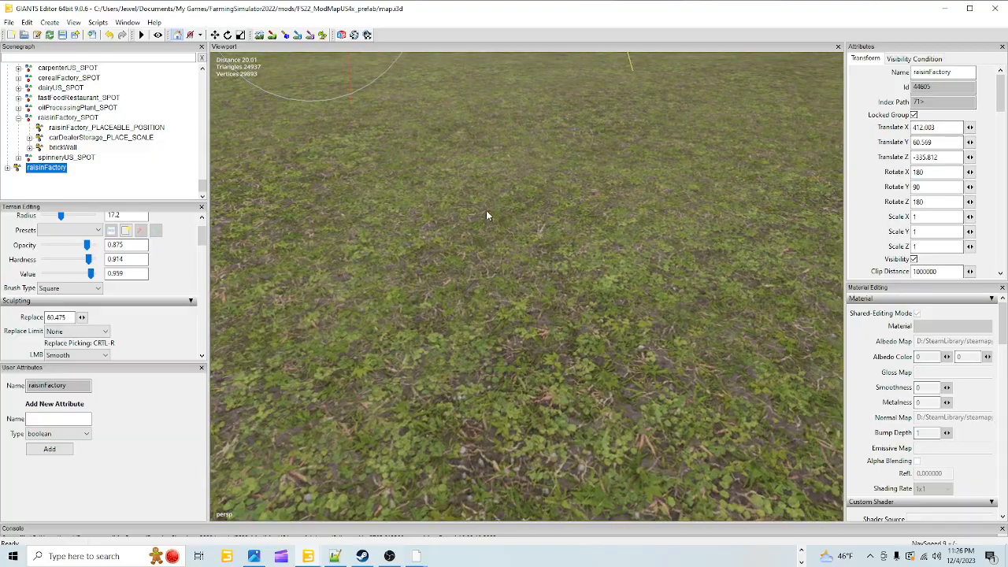
pyautogui.keyDown('alt'); pyautogui.moveTo(486, 213); pyautogui.dragTo(654, 127); pyautogui.keyUp('alt')
pyautogui.keyDown('alt'); pyautogui.moveTo(654, 127); pyautogui.dragTo(450, 246, button='right'); pyautogui.keyUp('alt')
pyautogui.keyDown('alt'); pyautogui.moveTo(450, 246); pyautogui.dragTo(404, 302); pyautogui.keyUp('alt')
pyautogui.keyDown('alt'); pyautogui.moveTo(403, 303); pyautogui.dragTo(377, 332, button='right'); pyautogui.keyUp('alt')
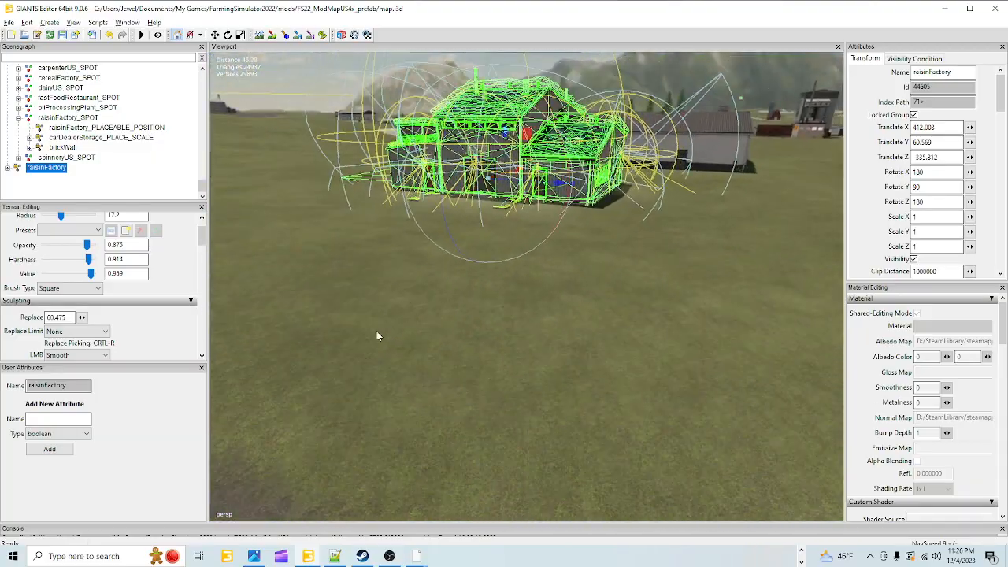
# - Examine the raisinFactory's open loading shed, small annex and the ground in front of them
pyautogui.keyDown('alt'); pyautogui.moveTo(482, 293); pyautogui.dragTo(417, 341, button='right'); pyautogui.keyUp('alt')
pyautogui.keyDown('alt'); pyautogui.moveTo(480, 315); pyautogui.dragTo(423, 314); pyautogui.keyUp('alt')
pyautogui.keyDown('alt'); pyautogui.moveTo(423, 313); pyautogui.dragTo(801, 104, button='right'); pyautogui.keyUp('alt')
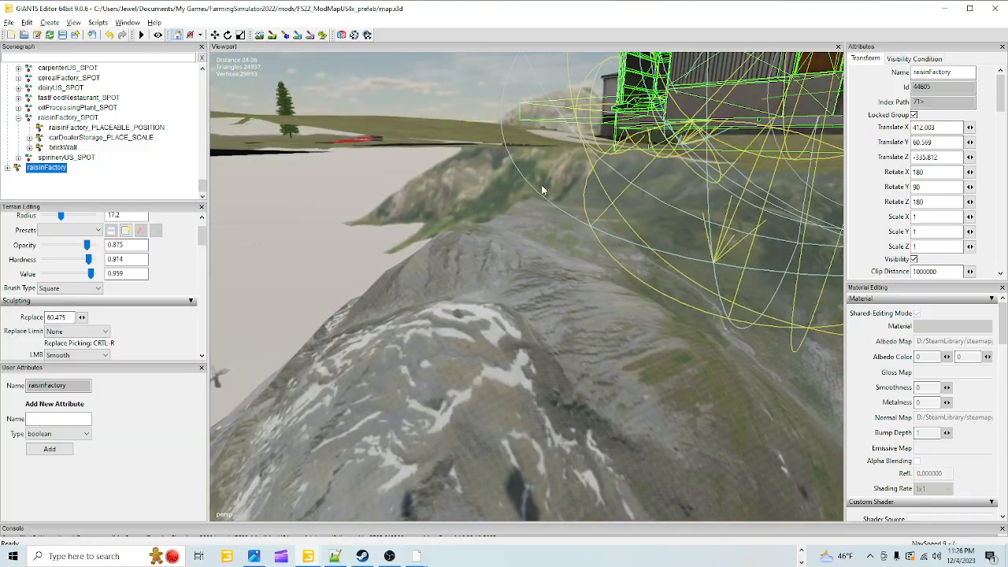
pyautogui.keyDown('alt'); pyautogui.moveTo(560, 182); pyautogui.dragTo(654, 198); pyautogui.keyUp('alt')
pyautogui.keyDown('alt'); pyautogui.moveTo(654, 198); pyautogui.dragTo(493, 323, button='right'); pyautogui.keyUp('alt')
pyautogui.keyDown('alt'); pyautogui.moveTo(492, 323); pyautogui.dragTo(450, 272); pyautogui.keyUp('alt')
pyautogui.keyDown('alt'); pyautogui.moveTo(449, 271); pyautogui.dragTo(663, 218, button='right'); pyautogui.keyUp('alt')
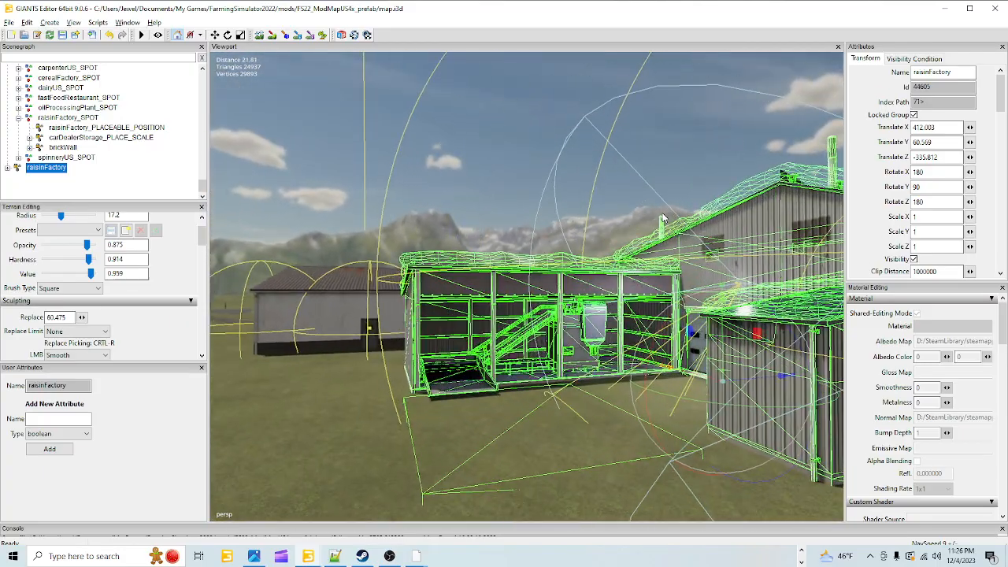
# - Check the open grass between the raisinFactory and the dirt road, including the uneven road edge
pyautogui.keyDown('alt'); pyautogui.moveTo(482, 326); pyautogui.dragTo(392, 459, button='right'); pyautogui.keyUp('alt')
pyautogui.keyDown('alt'); pyautogui.moveTo(391, 458); pyautogui.dragTo(630, 434); pyautogui.keyUp('alt')
pyautogui.keyDown('alt'); pyautogui.moveTo(631, 434); pyautogui.dragTo(504, 440, button='right'); pyautogui.keyUp('alt')
pyautogui.keyDown('alt'); pyautogui.moveTo(504, 439); pyautogui.dragTo(338, 507); pyautogui.keyUp('alt')
pyautogui.keyDown('alt'); pyautogui.moveTo(619, 293); pyautogui.dragTo(580, 344, button='right'); pyautogui.keyUp('alt')
pyautogui.keyDown('alt'); pyautogui.moveTo(580, 344); pyautogui.dragTo(682, 331); pyautogui.keyUp('alt')
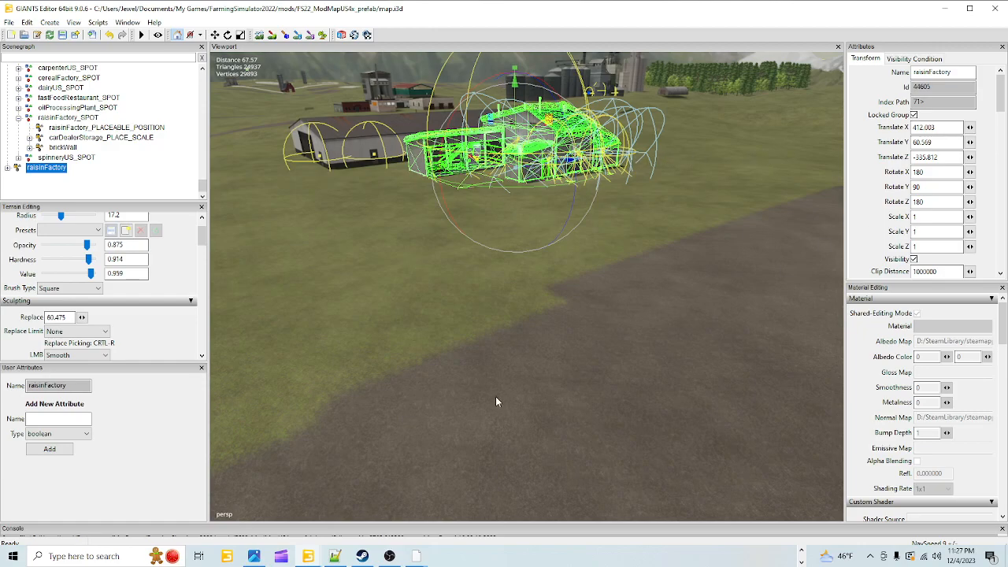
pyautogui.moveTo(507, 392); pyautogui.dragTo(557, 248, button='right')
pyautogui.keyDown('alt'); pyautogui.moveTo(558, 342); pyautogui.dragTo(517, 337); pyautogui.keyUp('alt')
pyautogui.moveTo(517, 337); pyautogui.dragTo(440, 314, button='right')
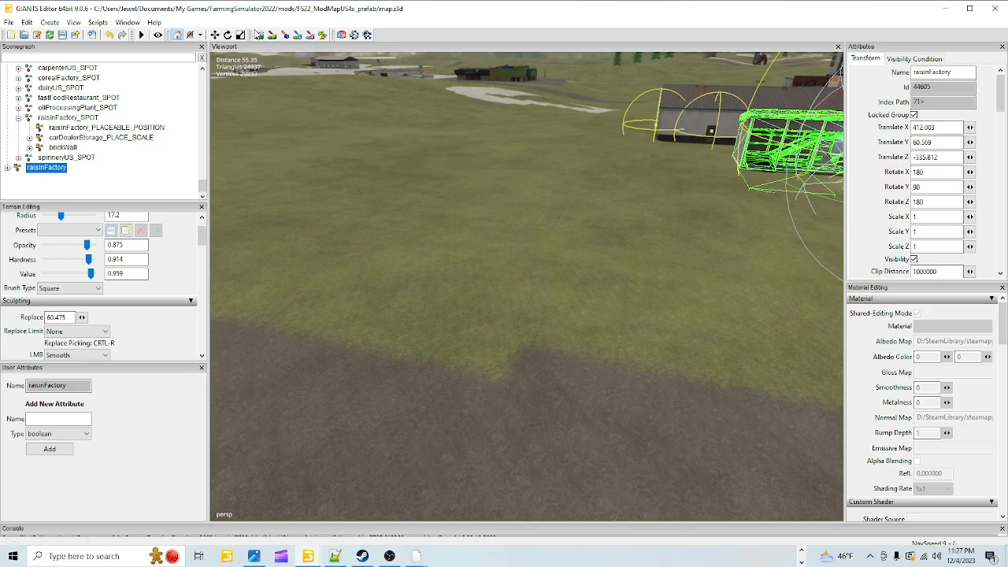
# - Smooth the grass terrain beside the raisinFactory with a square sculpting brush of radius 9.95
pyautogui.click(258, 35)
pyautogui.scroll(-4, 483, 224)
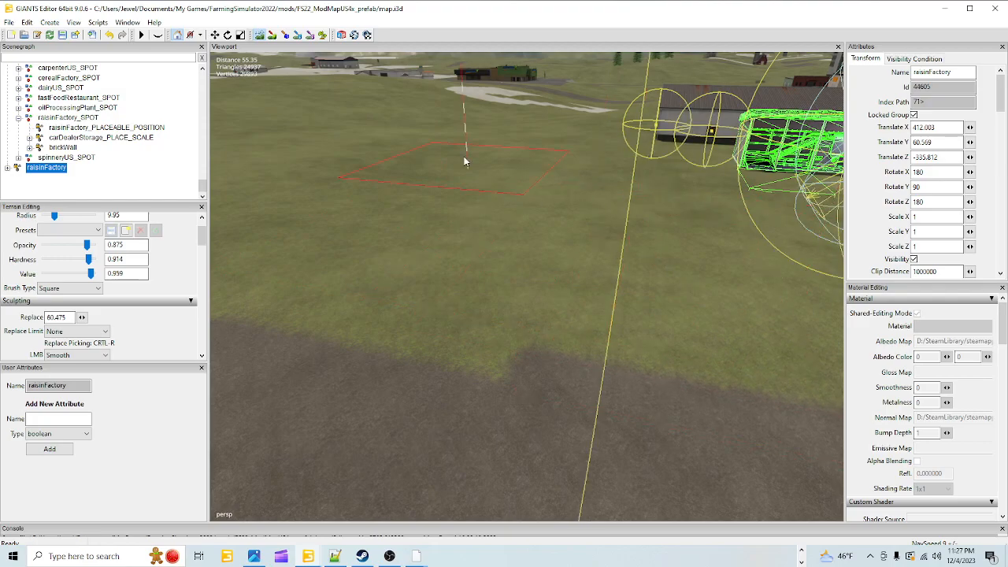
pyautogui.moveTo(269, 62); pyautogui.dragTo(702, 267, button='right')
pyautogui.moveTo(648, 320); pyautogui.dragTo(640, 295, button='right')
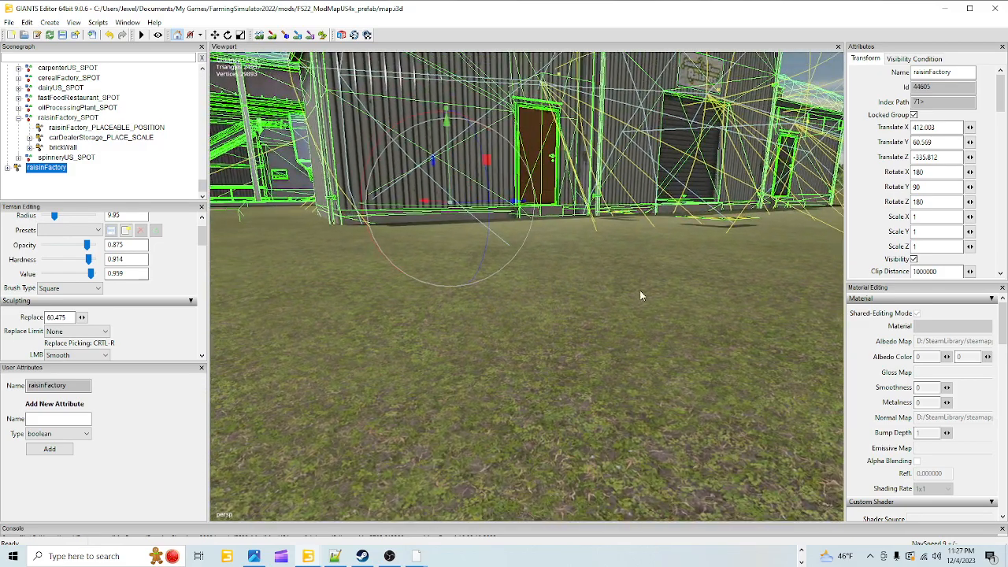
# - Lower the raisinFactory slightly so its base sits on the ground, to about Y 60.447
pyautogui.moveTo(450, 176); pyautogui.dragTo(441, 183)
pyautogui.keyDown('alt'); pyautogui.moveTo(498, 264); pyautogui.dragTo(517, 280); pyautogui.keyUp('alt')
pyautogui.scroll(5, 519, 280)
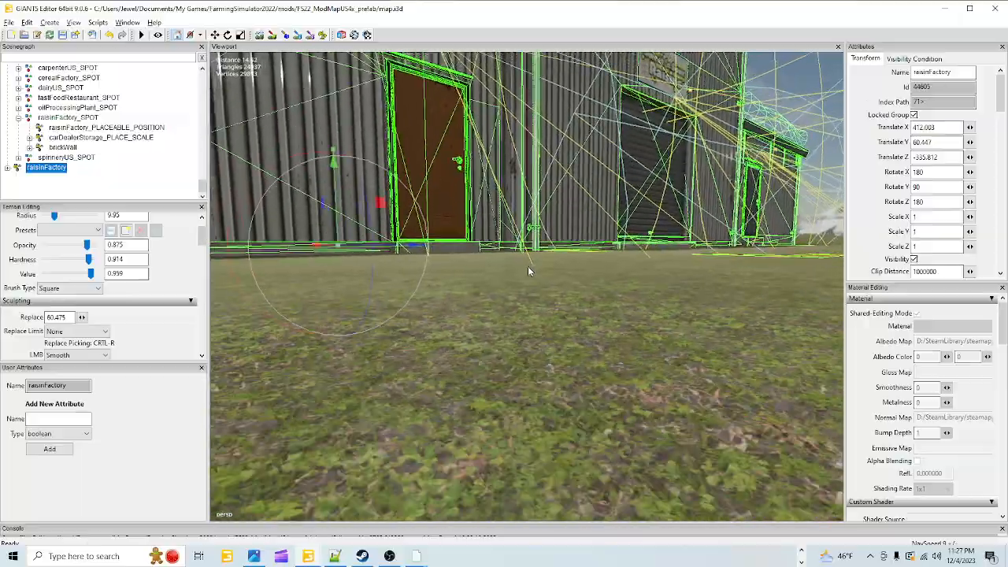
# - Inspect where the lowered raisinFactory meets the ground, from the open loading shed to the front doors and hazard-striped markers
pyautogui.keyDown('alt'); pyautogui.moveTo(527, 267); pyautogui.dragTo(530, 322, button='right'); pyautogui.keyUp('alt')
pyautogui.keyDown('alt'); pyautogui.moveTo(531, 321); pyautogui.dragTo(406, 312); pyautogui.keyUp('alt')
pyautogui.keyDown('alt'); pyautogui.moveTo(406, 313); pyautogui.dragTo(518, 359, button='right'); pyautogui.keyUp('alt')
pyautogui.keyDown('alt'); pyautogui.moveTo(518, 359); pyautogui.dragTo(507, 381); pyautogui.keyUp('alt')
pyautogui.keyDown('alt'); pyautogui.moveTo(507, 381); pyautogui.dragTo(481, 401, button='right'); pyautogui.keyUp('alt')
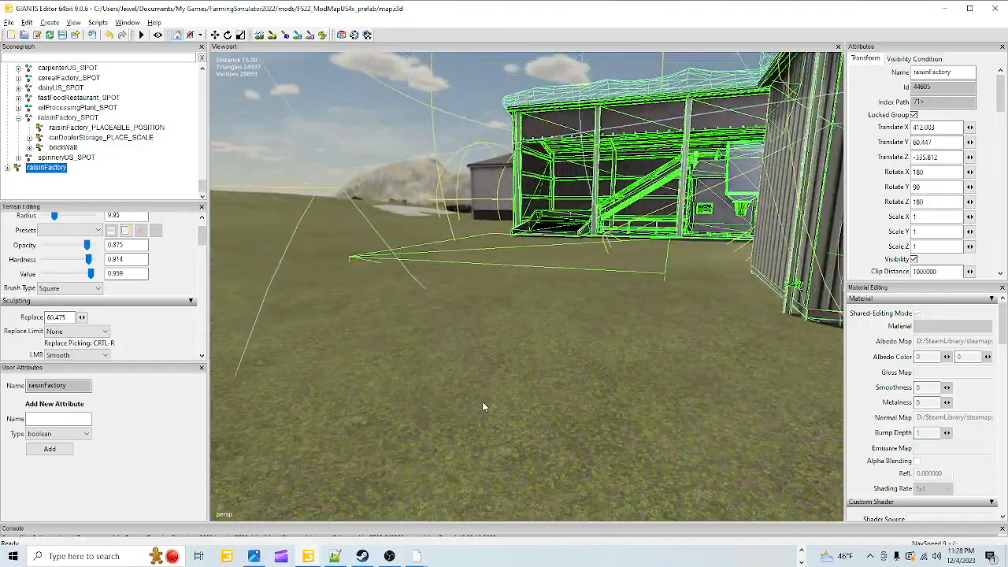
pyautogui.keyDown('alt'); pyautogui.moveTo(482, 382); pyautogui.dragTo(560, 359); pyautogui.keyUp('alt')
pyautogui.keyDown('alt'); pyautogui.moveTo(560, 359); pyautogui.dragTo(532, 389, button='right'); pyautogui.keyUp('alt')
pyautogui.keyDown('alt'); pyautogui.moveTo(532, 389); pyautogui.dragTo(532, 412); pyautogui.keyUp('alt')
pyautogui.keyDown('alt'); pyautogui.moveTo(532, 412); pyautogui.dragTo(512, 409, button='right'); pyautogui.keyUp('alt')
pyautogui.keyDown('alt'); pyautogui.moveTo(511, 409); pyautogui.dragTo(561, 401); pyautogui.keyUp('alt')
pyautogui.keyDown('alt'); pyautogui.moveTo(561, 400); pyautogui.dragTo(584, 411, button='middle'); pyautogui.keyUp('alt')
pyautogui.keyDown('alt'); pyautogui.moveTo(584, 411); pyautogui.dragTo(600, 366, button='right'); pyautogui.keyUp('alt')
pyautogui.keyDown('alt'); pyautogui.moveTo(600, 367); pyautogui.dragTo(564, 355); pyautogui.keyUp('alt')
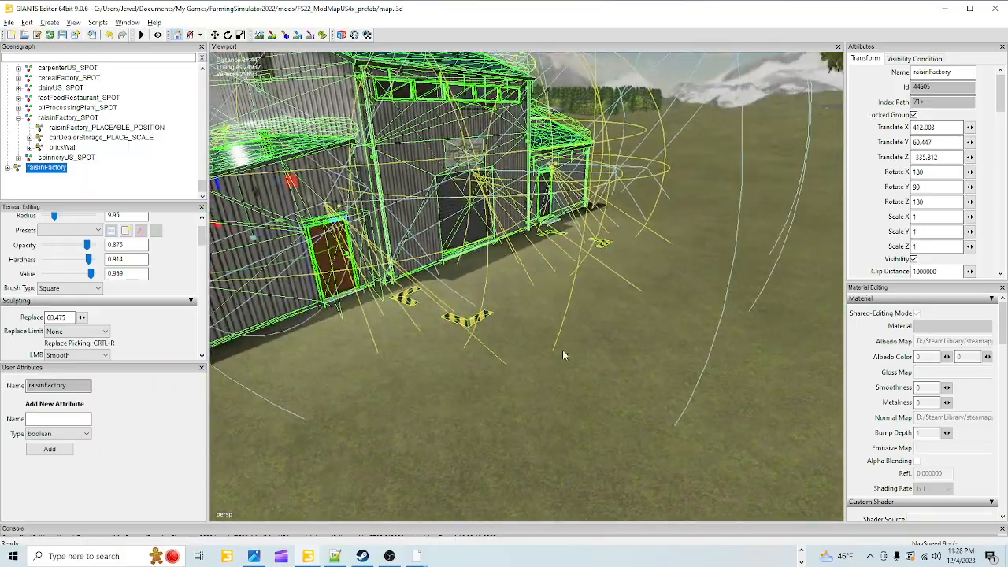
# - Check the slope of the grass around the raisinFactory and its alignment with the neighbouring long building
pyautogui.keyDown('alt'); pyautogui.moveTo(565, 355); pyautogui.dragTo(629, 384, button='right'); pyautogui.keyUp('alt')
pyautogui.keyDown('alt'); pyautogui.moveTo(628, 384); pyautogui.dragTo(371, 377); pyautogui.keyUp('alt')
pyautogui.keyDown('alt'); pyautogui.moveTo(476, 354); pyautogui.dragTo(383, 378); pyautogui.keyUp('alt')
pyautogui.scroll(5, 457, 350)
pyautogui.scroll(3, 459, 335)
pyautogui.scroll(3, 446, 323)
pyautogui.scroll(-2, 449, 338)
pyautogui.scroll(-5, 439, 379)
pyautogui.scroll(-1, 386, 352)
pyautogui.scroll(3, 479, 315)
pyautogui.scroll(1, 479, 315)
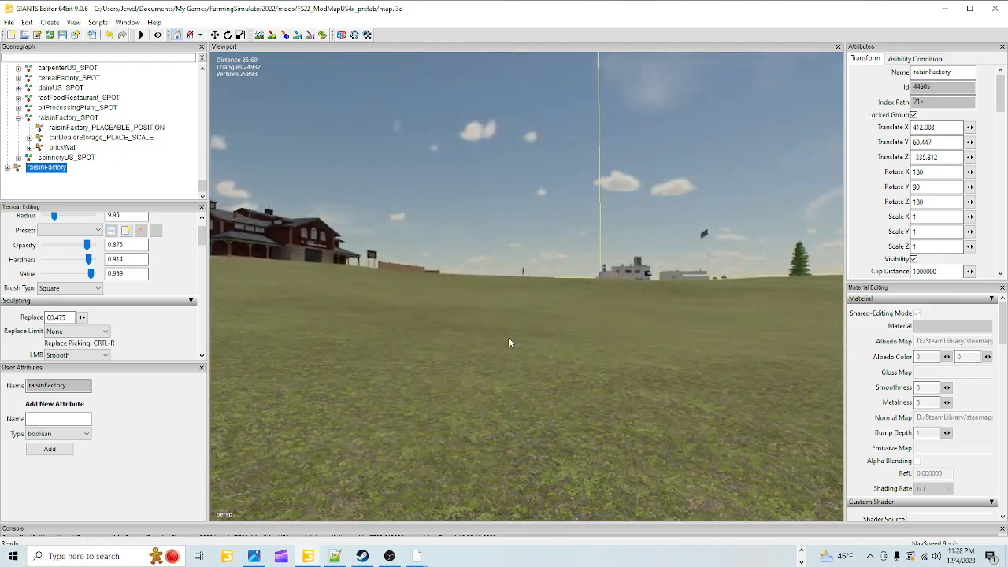
pyautogui.keyDown('alt'); pyautogui.moveTo(554, 331); pyautogui.dragTo(691, 387); pyautogui.keyUp('alt')
pyautogui.scroll(-3, 573, 409)
pyautogui.keyDown('alt'); pyautogui.moveTo(595, 399); pyautogui.dragTo(568, 422); pyautogui.keyUp('alt')
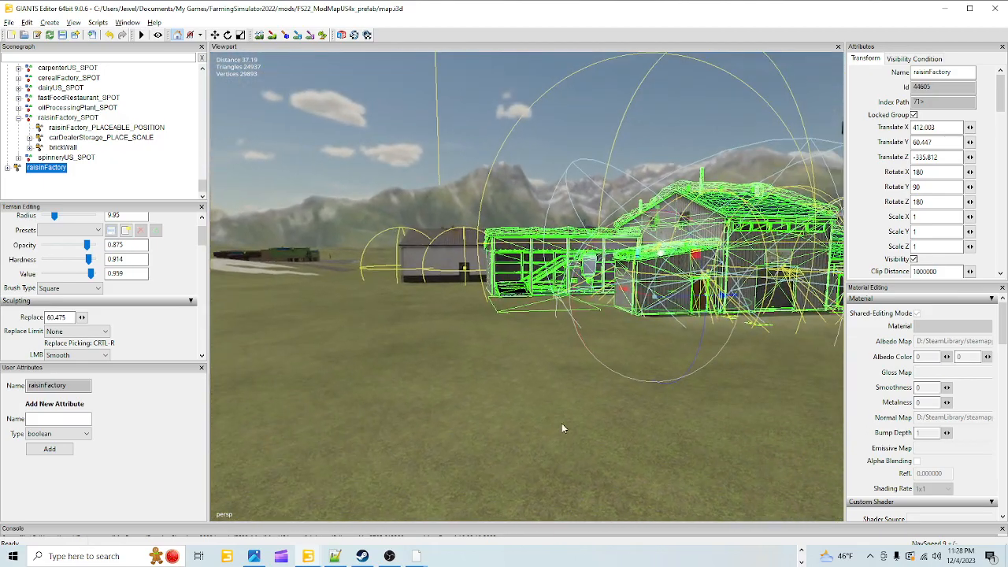
# - Examine the loading shed, its intake hopper and the small annex for how they sit on the terrain
pyautogui.scroll(5, 681, 346)
pyautogui.keyDown('alt'); pyautogui.moveTo(681, 338); pyautogui.dragTo(703, 416); pyautogui.keyUp('alt')
pyautogui.scroll(-4, 594, 436)
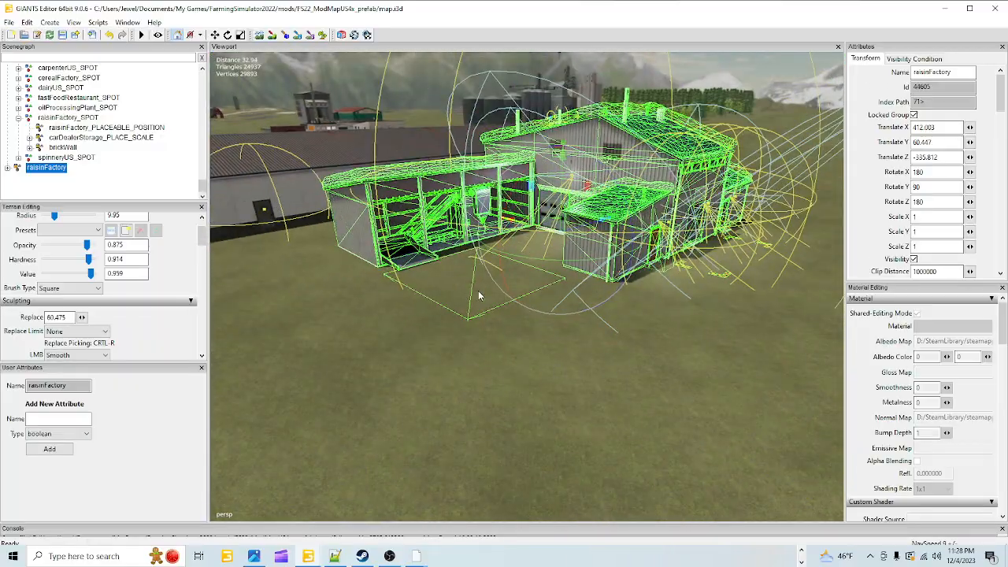
pyautogui.keyDown('alt'); pyautogui.moveTo(457, 332); pyautogui.dragTo(454, 354); pyautogui.keyUp('alt')
pyautogui.scroll(4, 464, 323)
pyautogui.scroll(-1, 500, 192)
pyautogui.keyDown('alt'); pyautogui.moveTo(488, 210); pyautogui.dragTo(519, 409); pyautogui.keyUp('alt')
pyautogui.scroll(-3, 441, 214)
# - Compare the loading shed and yard with the reference screenshot fsScreen_2023_12_01_17_40_15.png
pyautogui.click(254, 556)
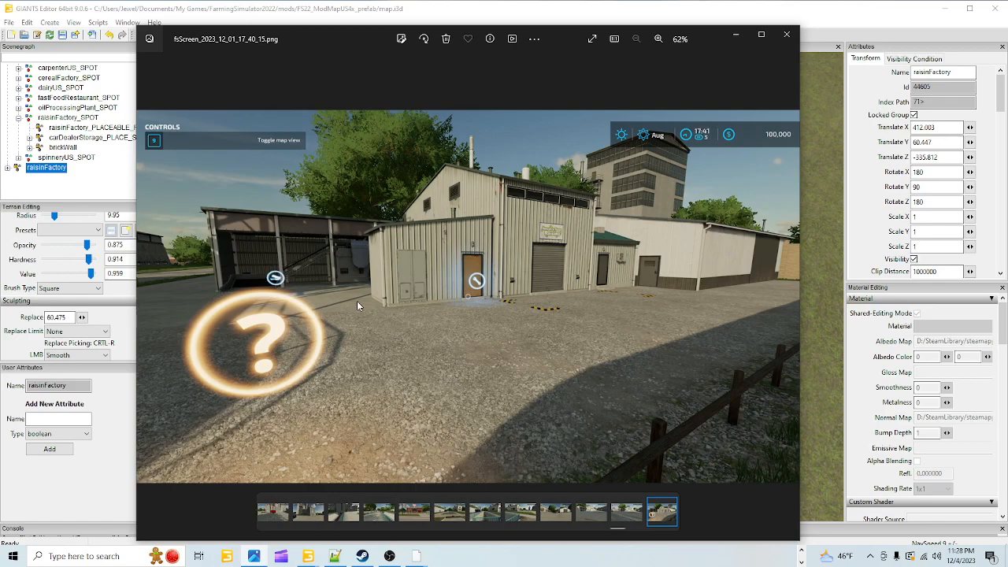
pyautogui.click(737, 35)
pyautogui.keyDown('alt'); pyautogui.moveTo(629, 306); pyautogui.dragTo(700, 191); pyautogui.keyUp('alt')
pyautogui.scroll(2, 697, 196)
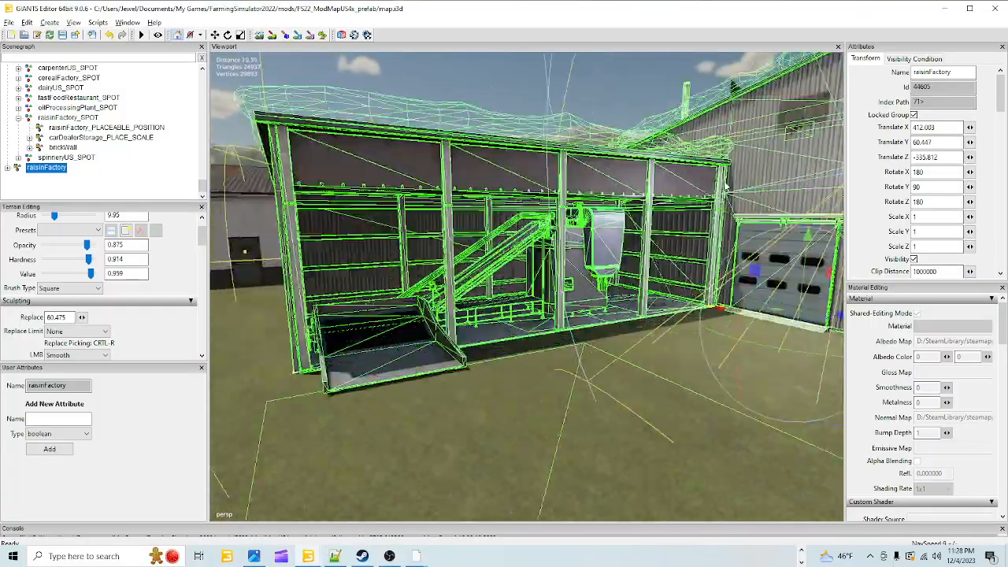
pyautogui.scroll(-1, 630, 299)
pyautogui.keyDown('alt'); pyautogui.moveTo(608, 320); pyautogui.dragTo(666, 335); pyautogui.keyUp('alt')
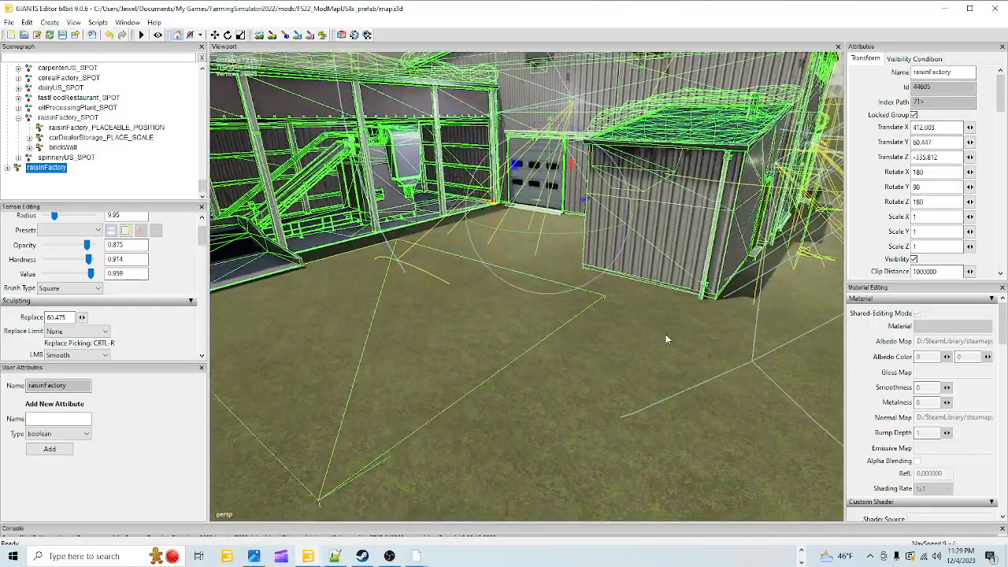
pyautogui.scroll(-3, 665, 339)
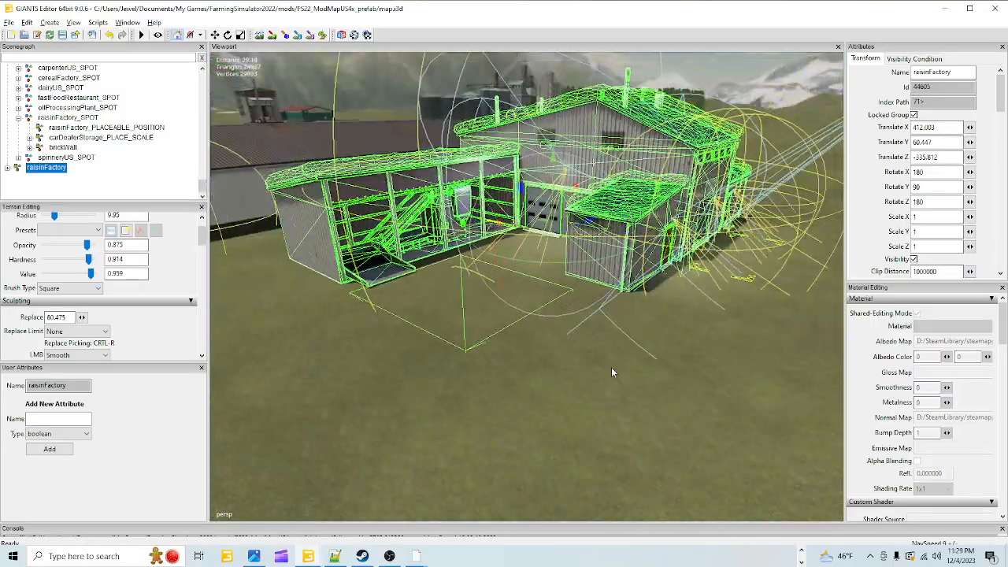
# - Try raising the raisinFactory to about Y 61.914, and undo the move
pyautogui.moveTo(556, 175); pyautogui.dragTo(565, 148)
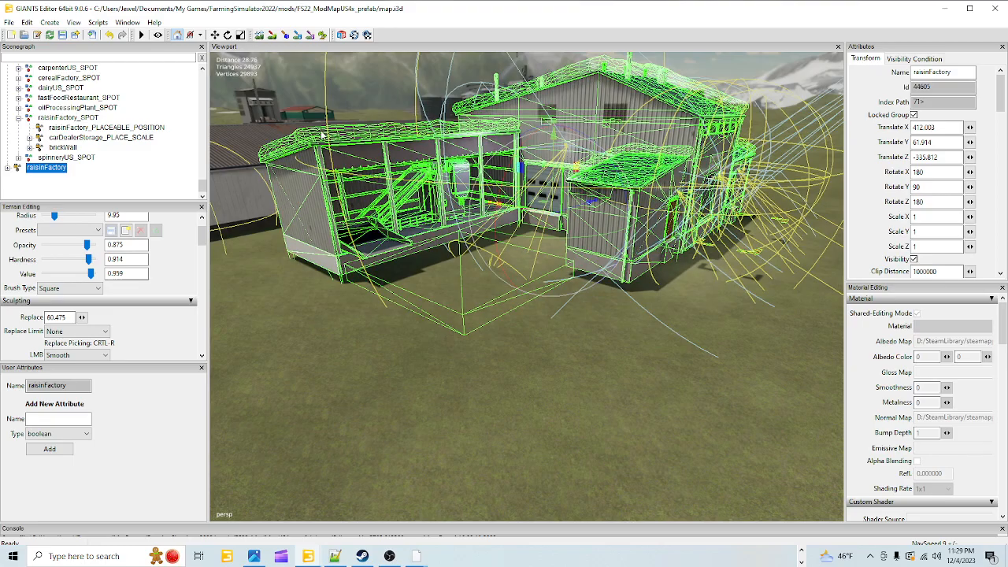
pyautogui.click(111, 36)
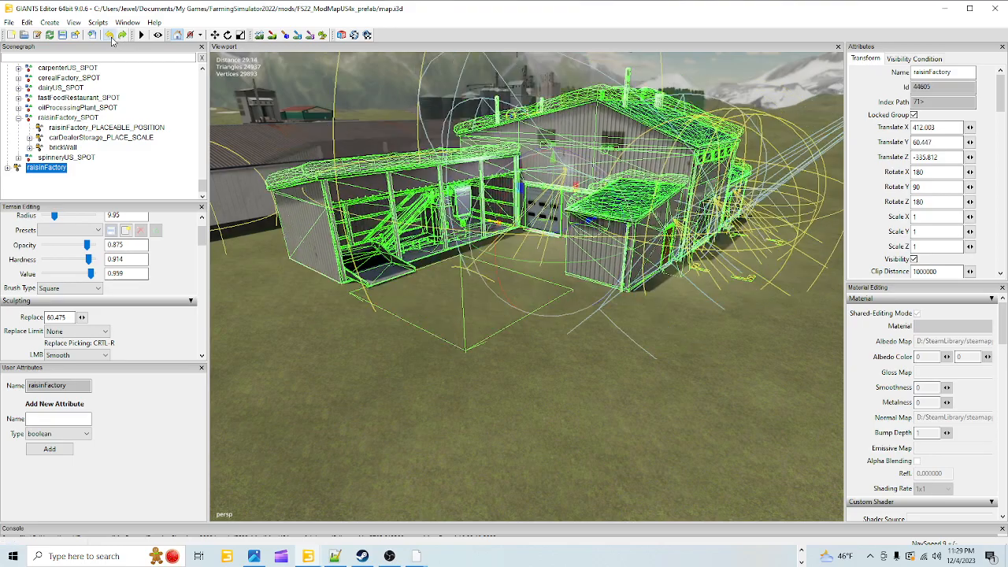
# - Examine the raisinFactory's annex wall, door thresholds and loading yard up close and from above
pyautogui.keyDown('alt'); pyautogui.moveTo(441, 335); pyautogui.dragTo(484, 351); pyautogui.keyUp('alt')
pyautogui.scroll(3, 515, 263)
pyautogui.keyDown('alt'); pyautogui.moveTo(515, 263); pyautogui.dragTo(484, 417); pyautogui.keyUp('alt')
pyautogui.keyDown('alt'); pyautogui.moveTo(596, 366); pyautogui.dragTo(718, 326); pyautogui.keyUp('alt')
pyautogui.keyDown('alt'); pyautogui.moveTo(717, 326); pyautogui.dragTo(717, 266, button='right'); pyautogui.keyUp('alt')
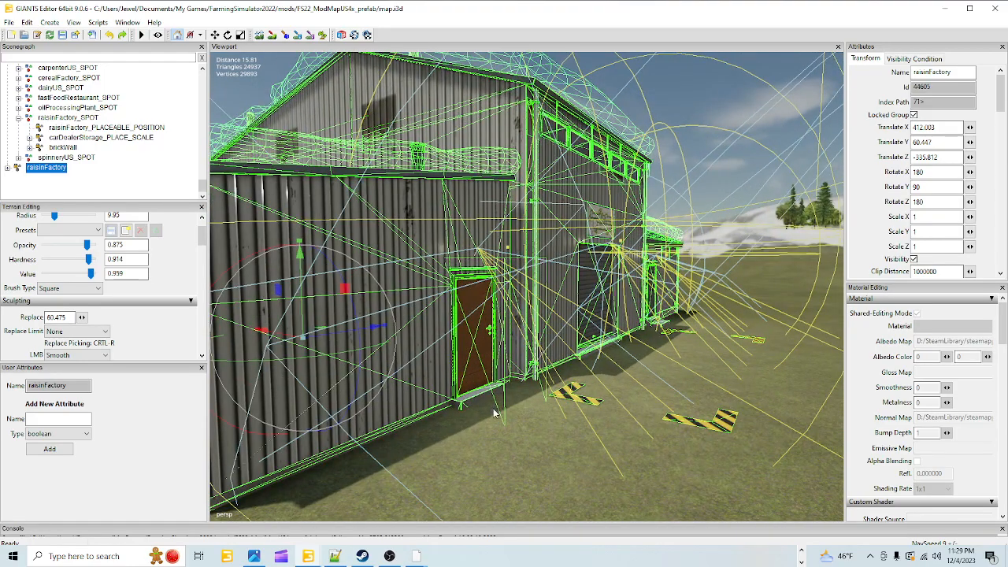
pyautogui.keyDown('alt'); pyautogui.moveTo(766, 325); pyautogui.dragTo(515, 403, button='right'); pyautogui.keyUp('alt')
pyautogui.keyDown('alt'); pyautogui.moveTo(515, 403); pyautogui.dragTo(503, 423); pyautogui.keyUp('alt')
pyautogui.keyDown('alt'); pyautogui.moveTo(504, 424); pyautogui.dragTo(692, 320, button='right'); pyautogui.keyUp('alt')
pyautogui.keyDown('alt'); pyautogui.moveTo(693, 326); pyautogui.dragTo(628, 373); pyautogui.keyUp('alt')
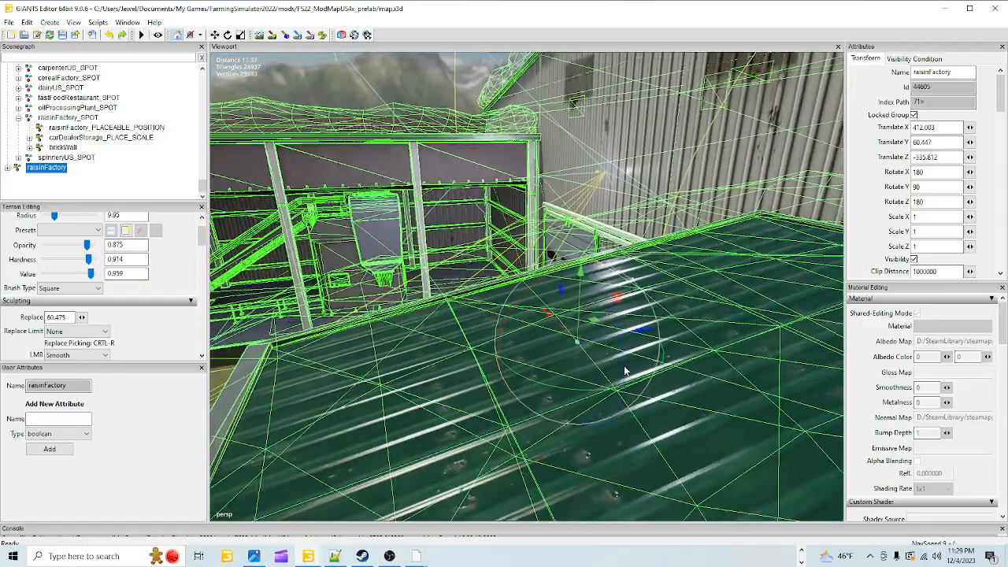
pyautogui.keyDown('alt'); pyautogui.moveTo(627, 373); pyautogui.dragTo(499, 420, button='right'); pyautogui.keyUp('alt')
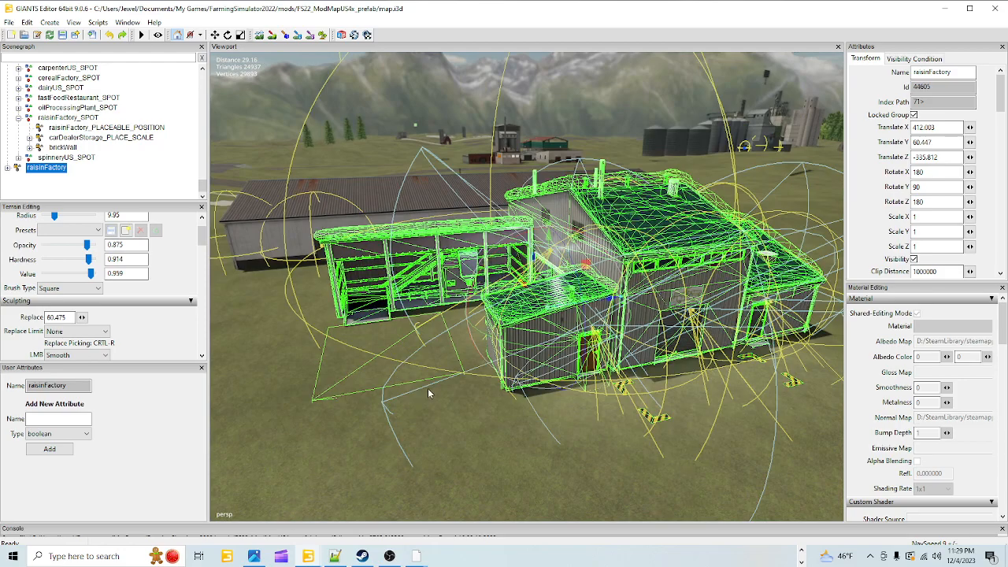
pyautogui.keyDown('alt'); pyautogui.moveTo(580, 343); pyautogui.dragTo(546, 395, button='right'); pyautogui.keyUp('alt')
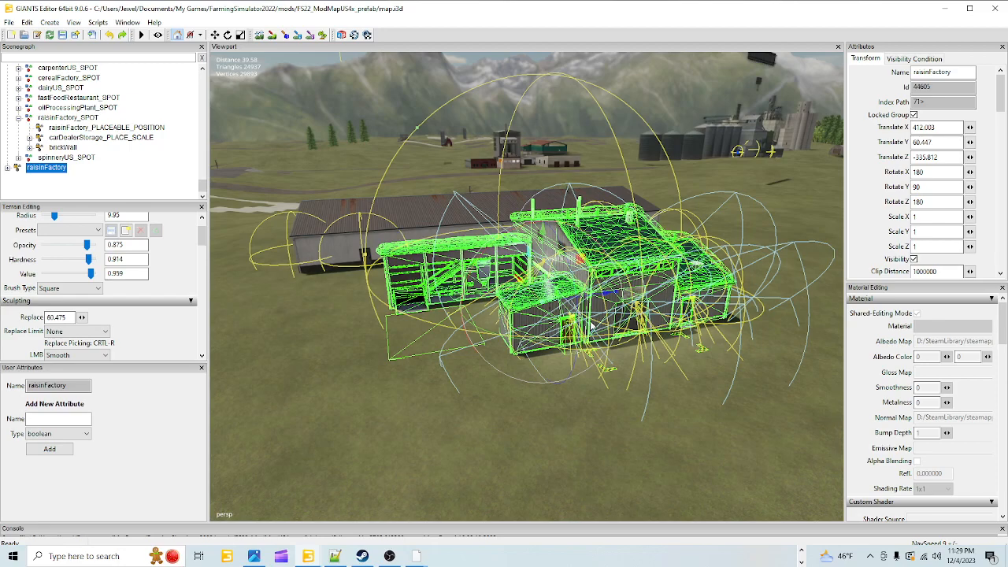
# - In File Explorer, browse the D: drive to SteamLibrary\steamapps\common\Farming Simulator 22\data\maps\mapUS
pyautogui.click(801, 551)
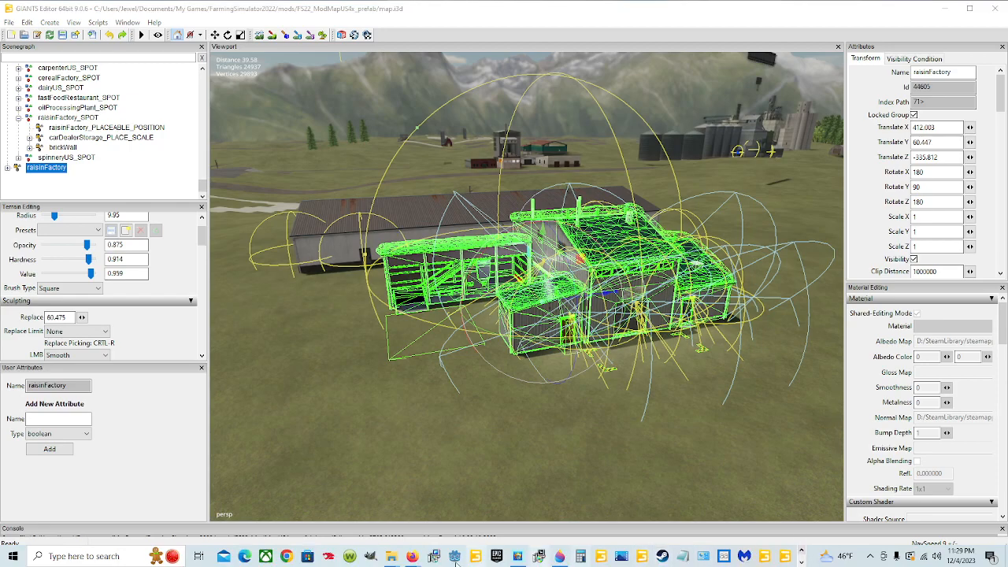
pyautogui.moveTo(394, 559)
pyautogui.click(346, 497)
pyautogui.click(370, 440)
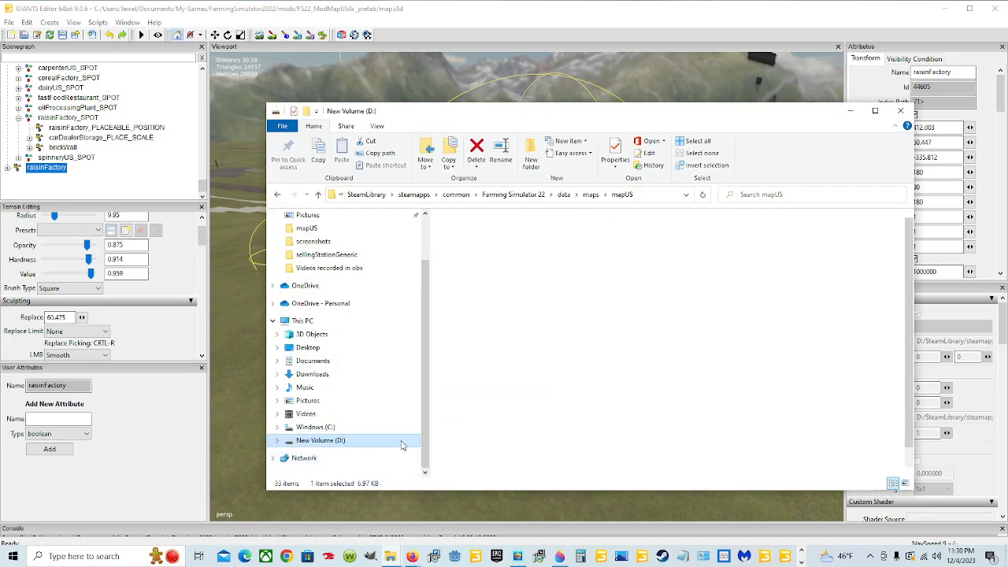
pyautogui.doubleClick(662, 373)
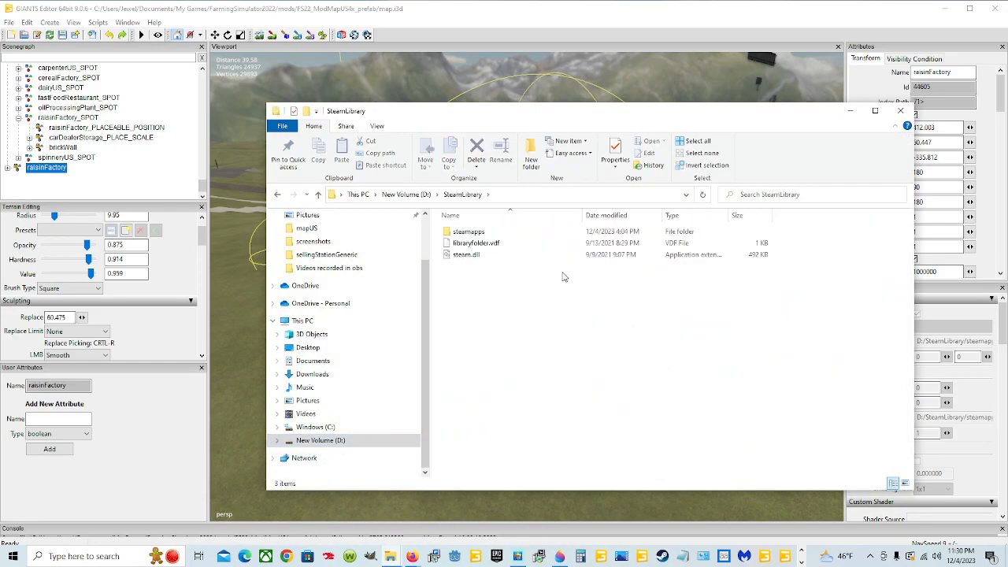
pyautogui.doubleClick(512, 231)
pyautogui.click(507, 234)
pyautogui.doubleClick(508, 234)
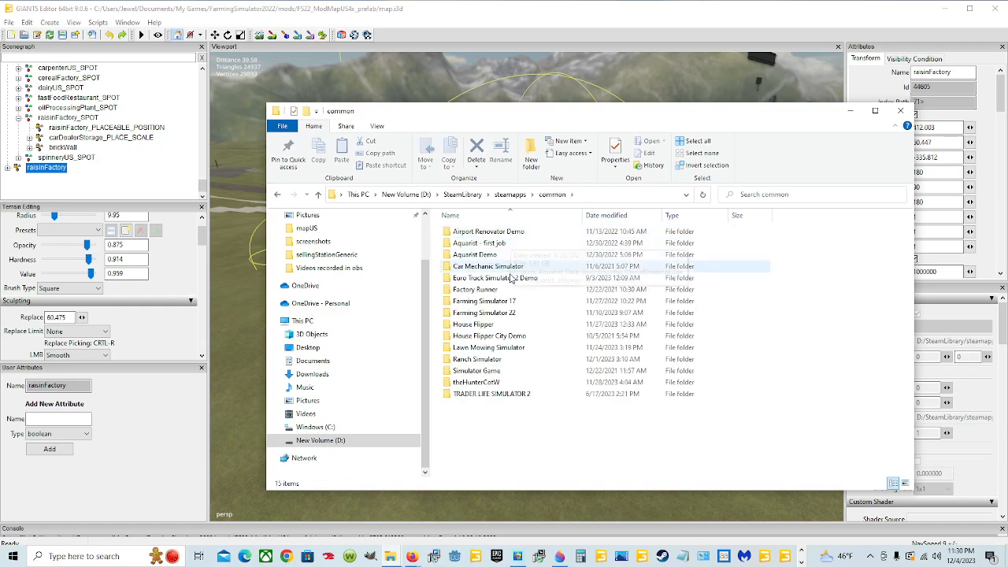
pyautogui.doubleClick(485, 374)
pyautogui.doubleClick(476, 235)
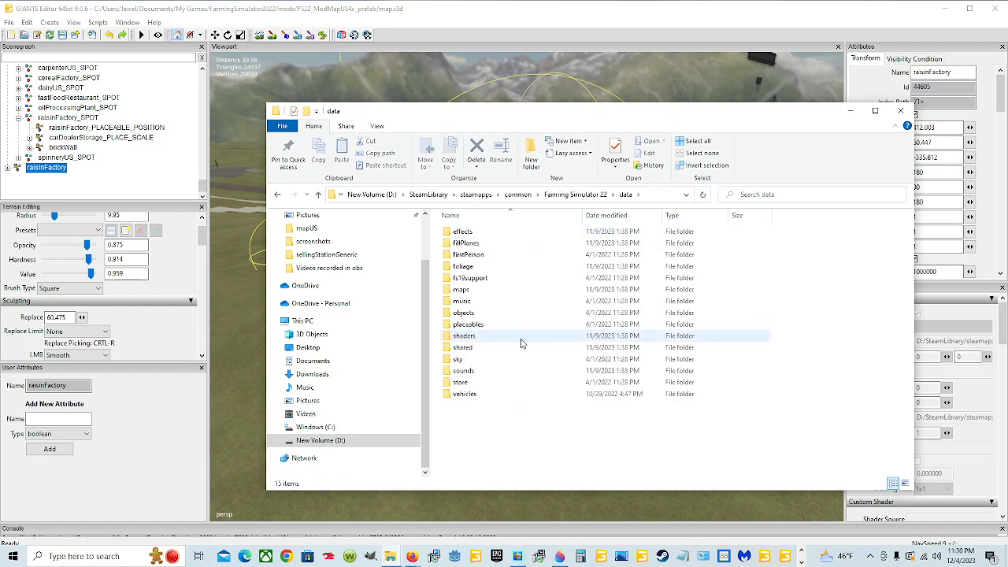
pyautogui.doubleClick(499, 290)
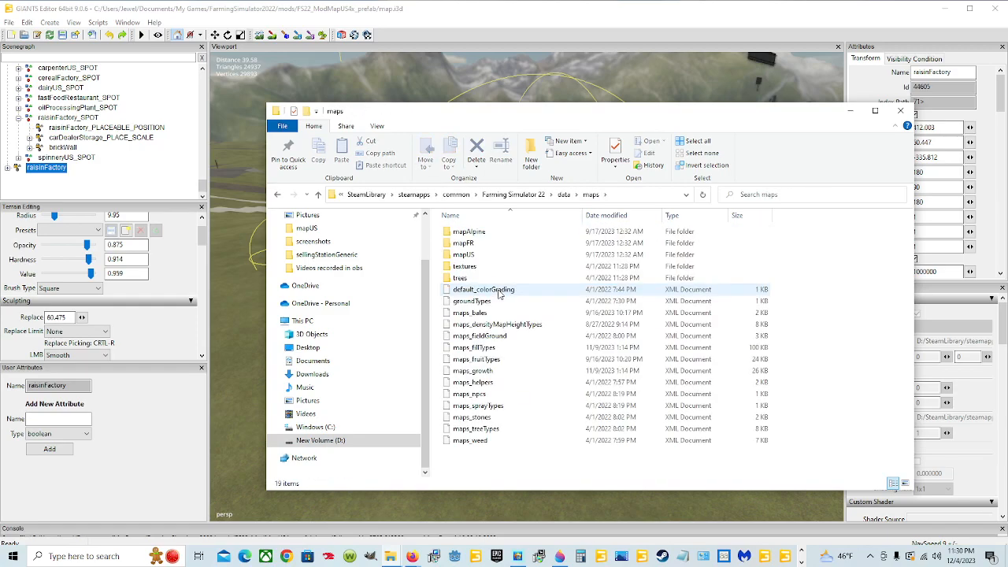
pyautogui.doubleClick(490, 258)
# - Open the mapUS placeables XML file in Notepad++
pyautogui.scroll(-3, 574, 359)
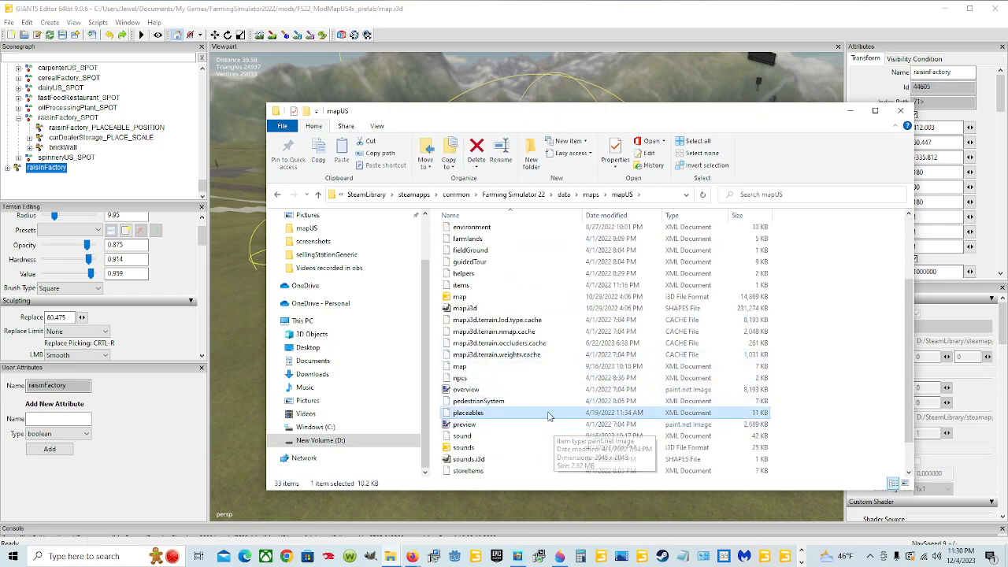
pyautogui.rightClick(524, 413)
pyautogui.click(562, 241)
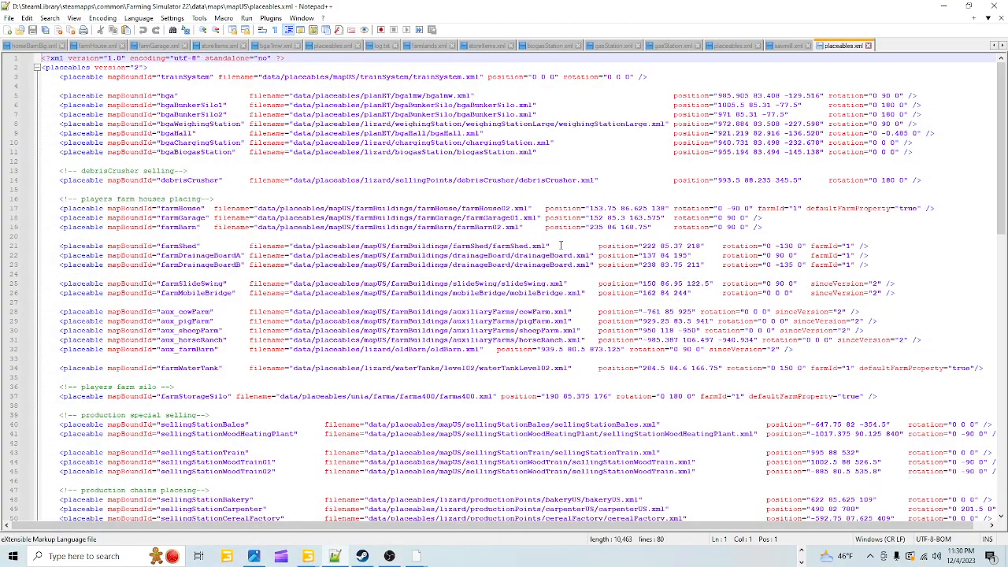
# - Copy the whole sellingStationRaisinFactory placeable line from the base game's placeables.xml and close that file
pyautogui.scroll(-13, 551, 334)
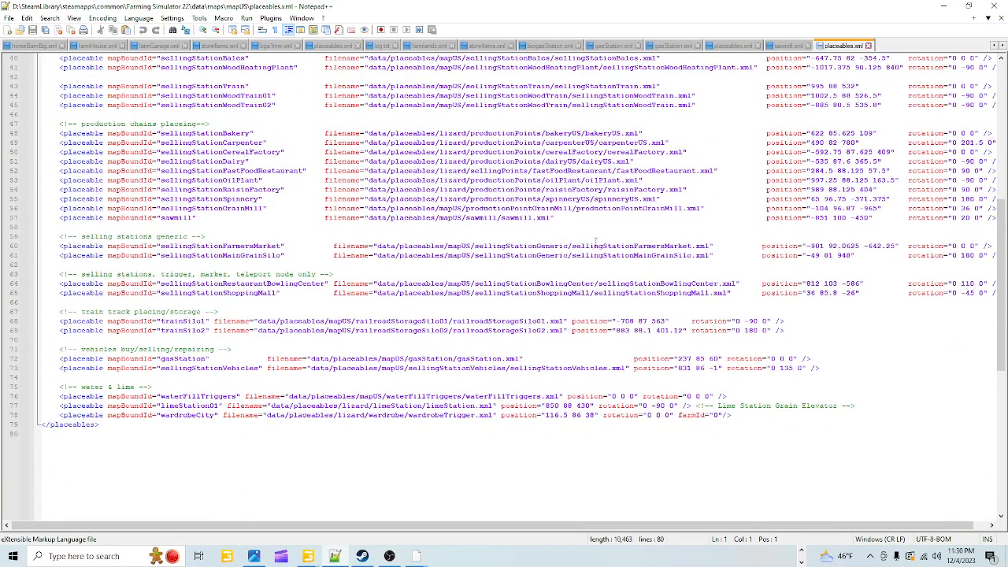
pyautogui.tripleClick(603, 190)
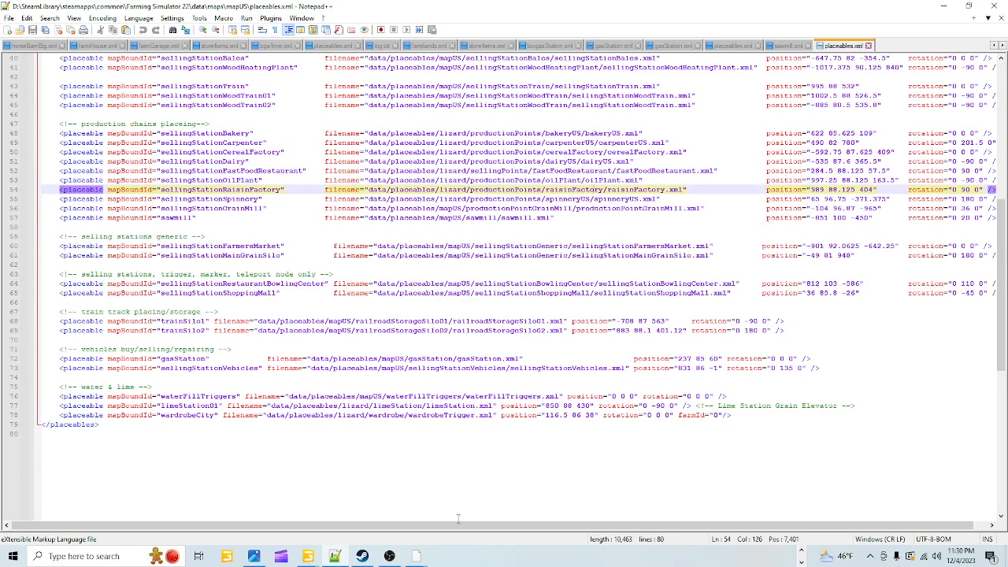
pyautogui.moveTo(459, 525); pyautogui.dragTo(615, 536)
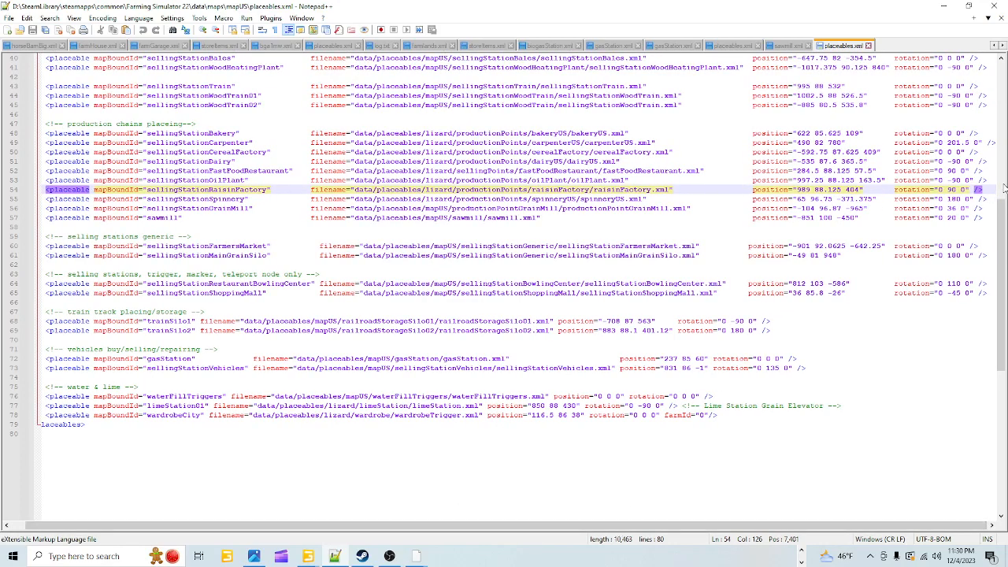
pyautogui.moveTo(881, 189); pyautogui.dragTo(6, 190)
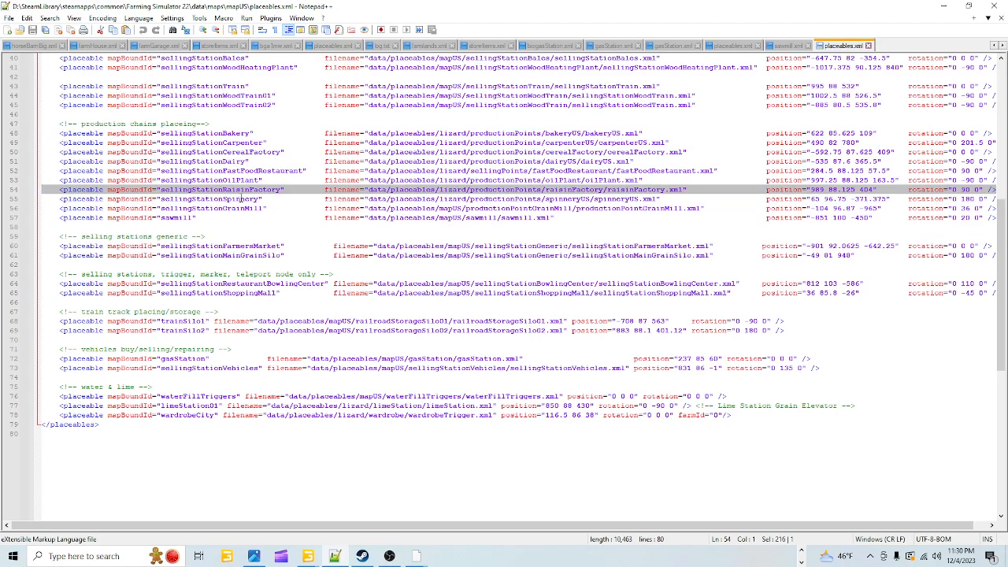
pyautogui.rightClick(254, 196)
pyautogui.click(271, 213)
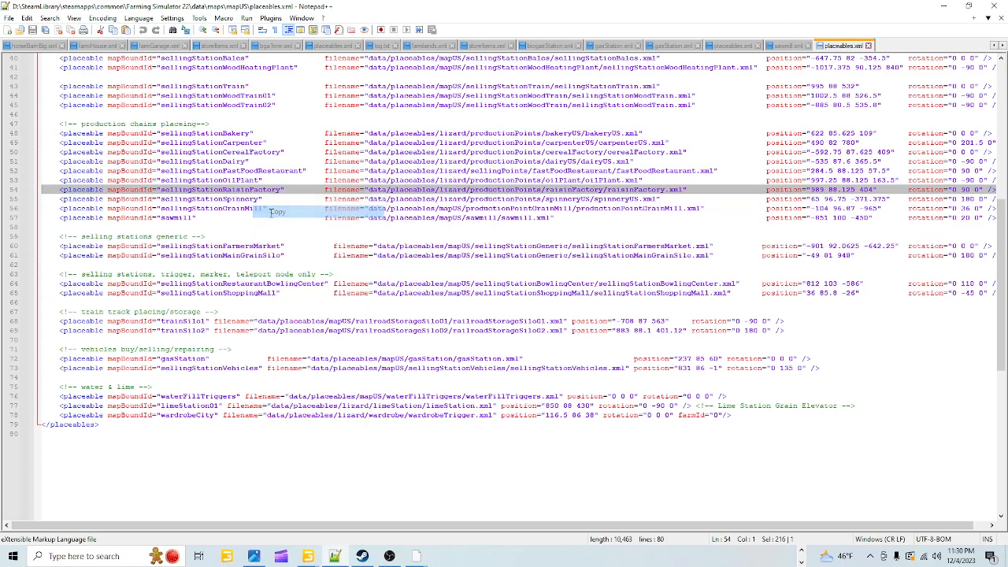
pyautogui.click(379, 219)
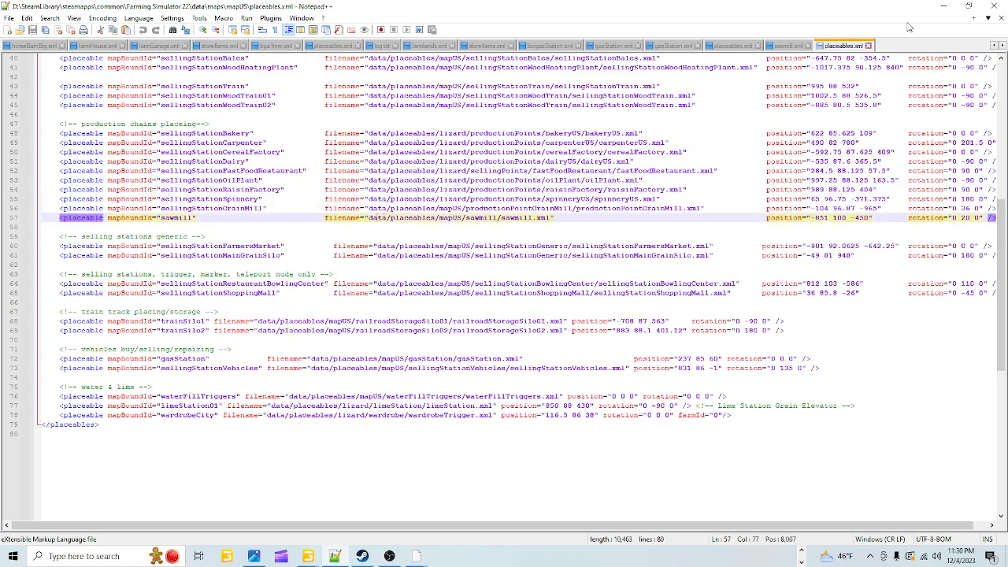
pyautogui.click(868, 46)
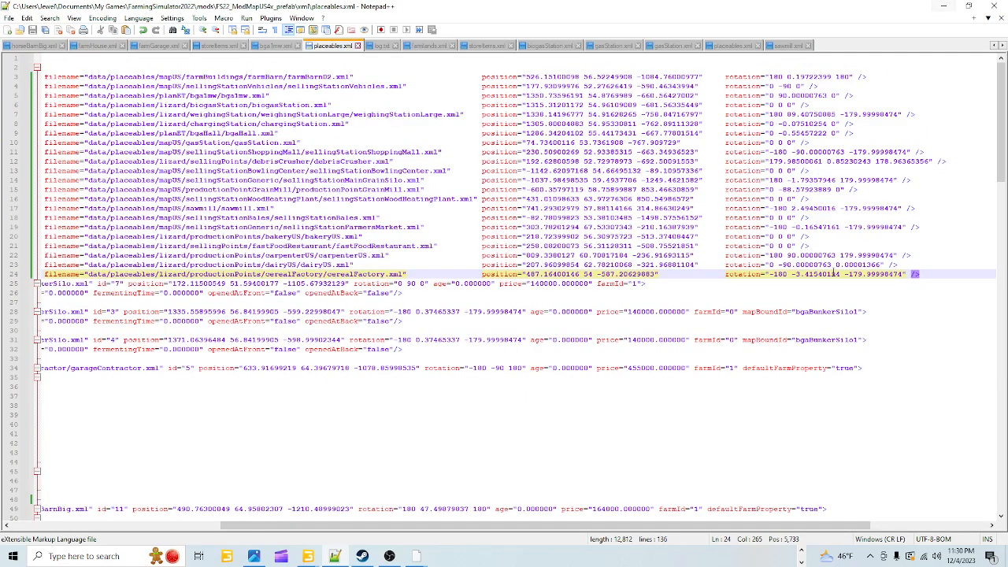
# - In File Explorer, browse to Documents\My Games\FarmingSimulator2022\mods\FS22_ModMapUS4x_prefab\xml
pyautogui.click(942, 10)
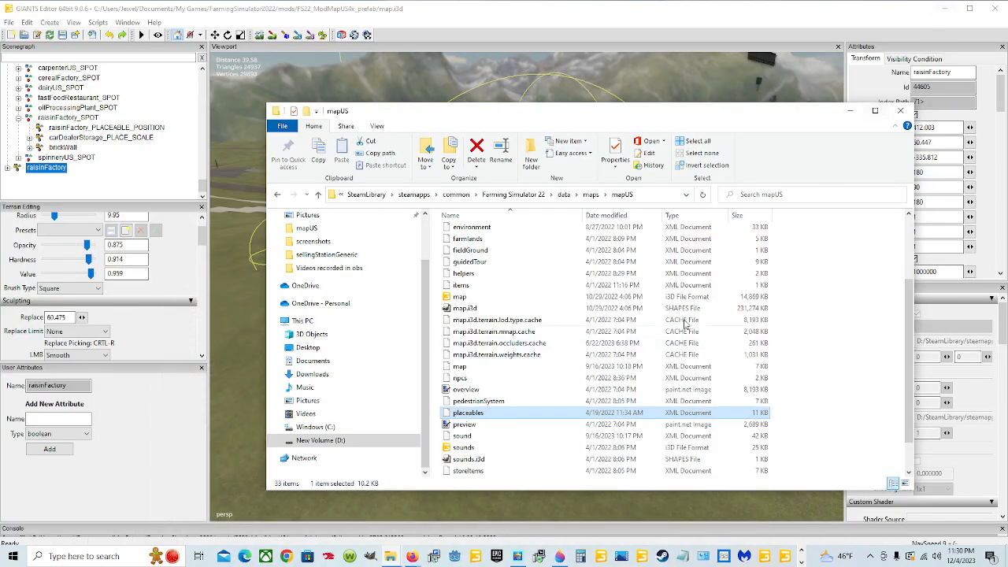
pyautogui.scroll(3, 330, 339)
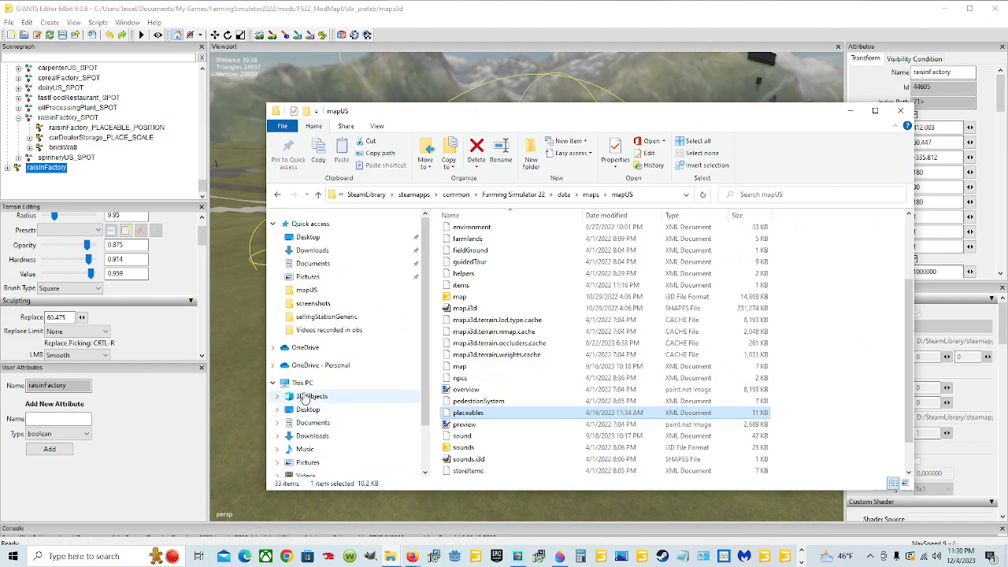
pyautogui.click(326, 263)
pyautogui.click(588, 300)
pyautogui.doubleClick(589, 301)
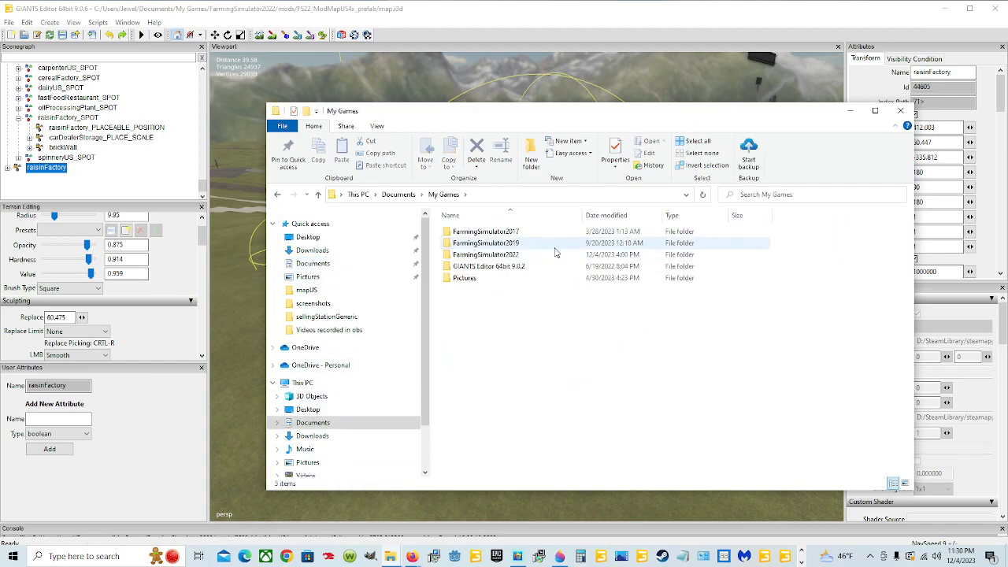
pyautogui.doubleClick(522, 255)
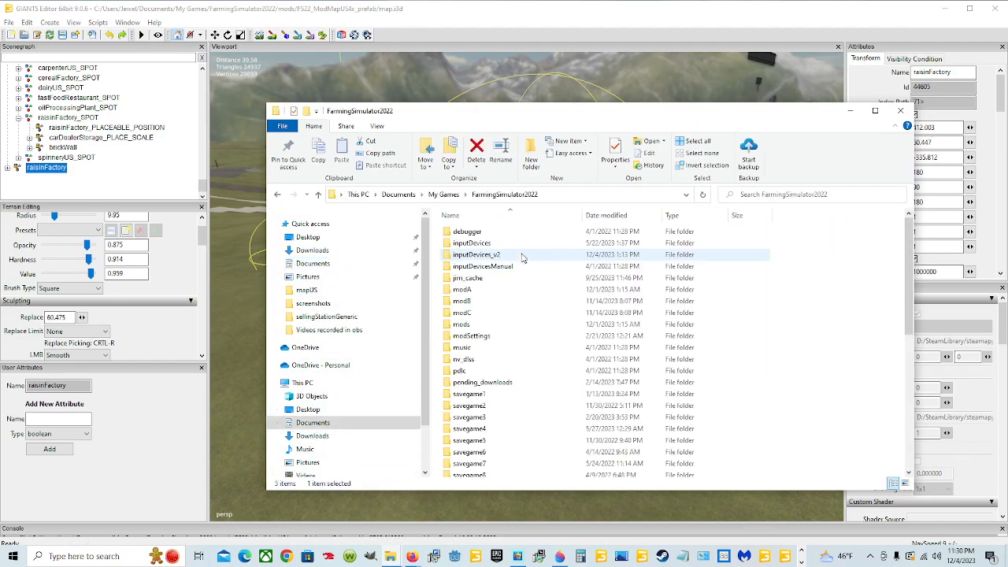
pyautogui.doubleClick(488, 325)
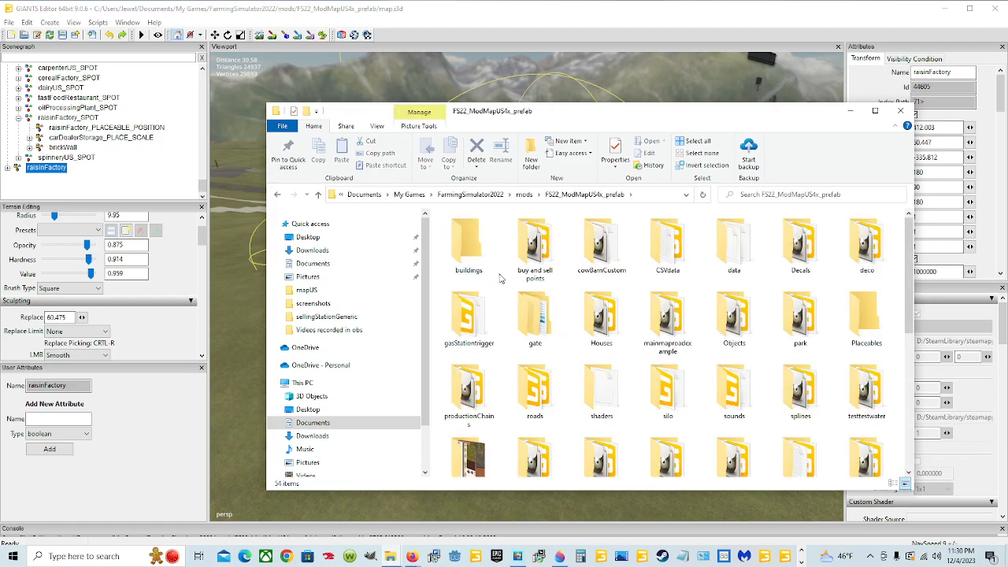
pyautogui.scroll(-1, 517, 364)
pyautogui.click(539, 449)
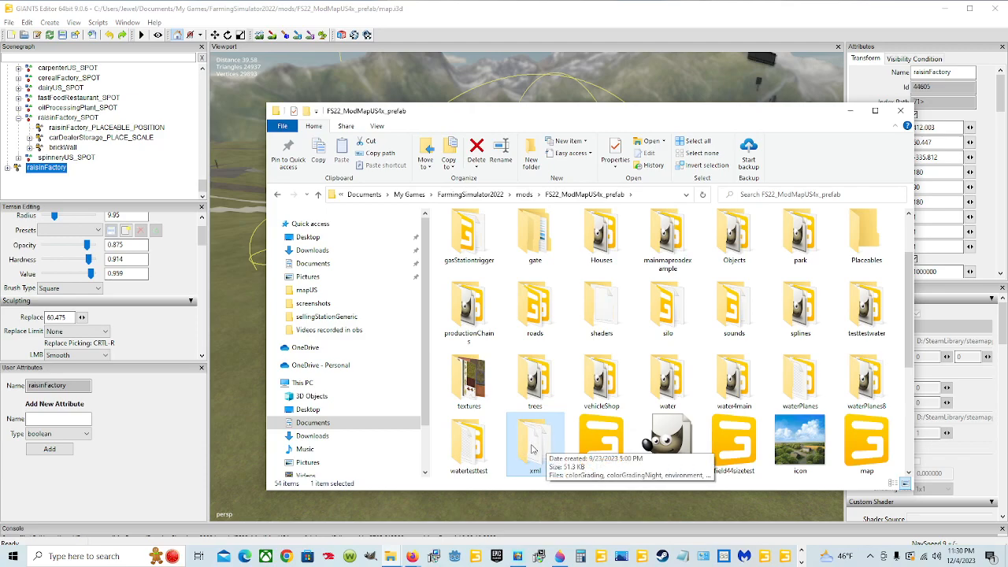
pyautogui.doubleClick(532, 449)
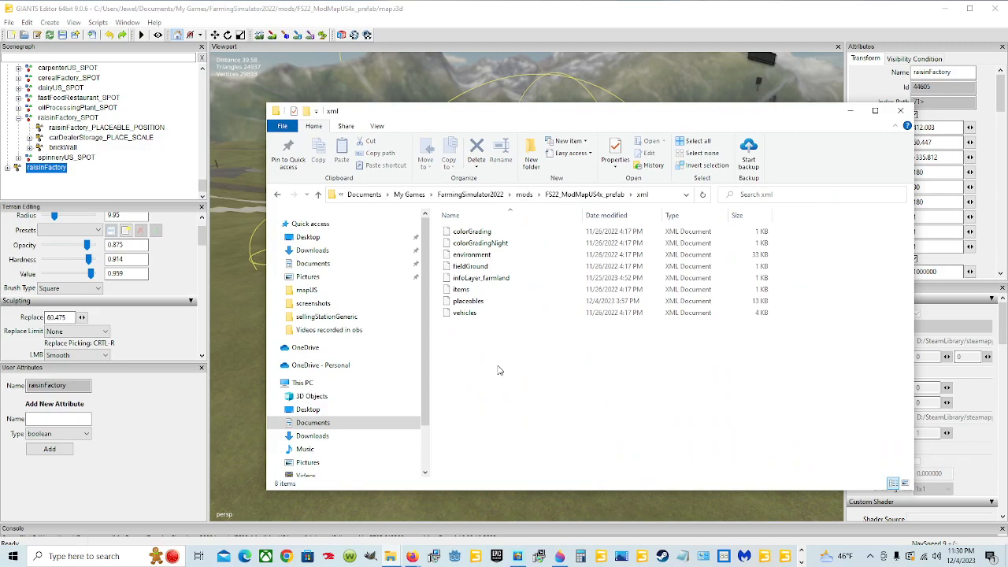
# - Open the mod's placeables XML file in Notepad++
pyautogui.click(502, 301)
pyautogui.rightClick(503, 301)
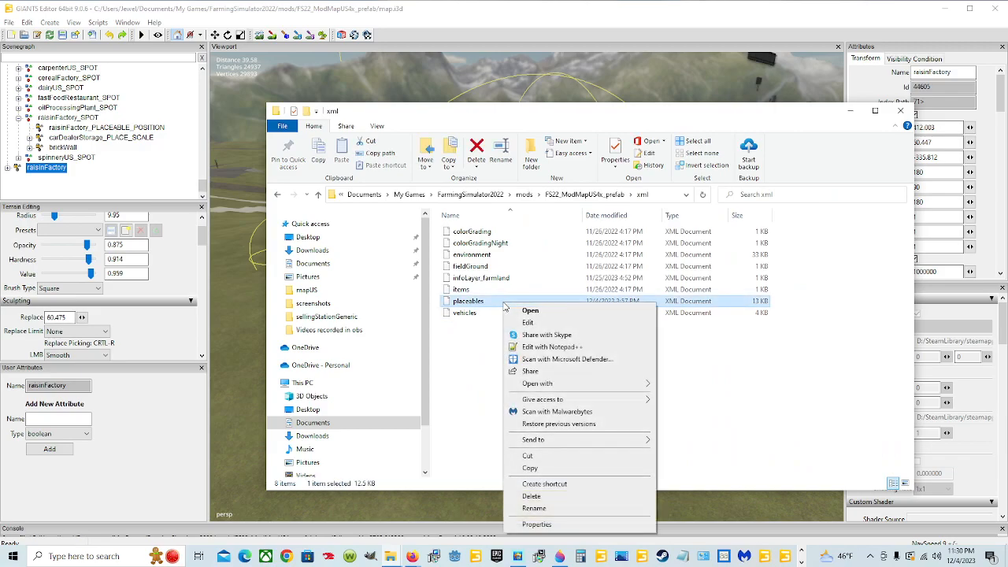
pyautogui.click(574, 349)
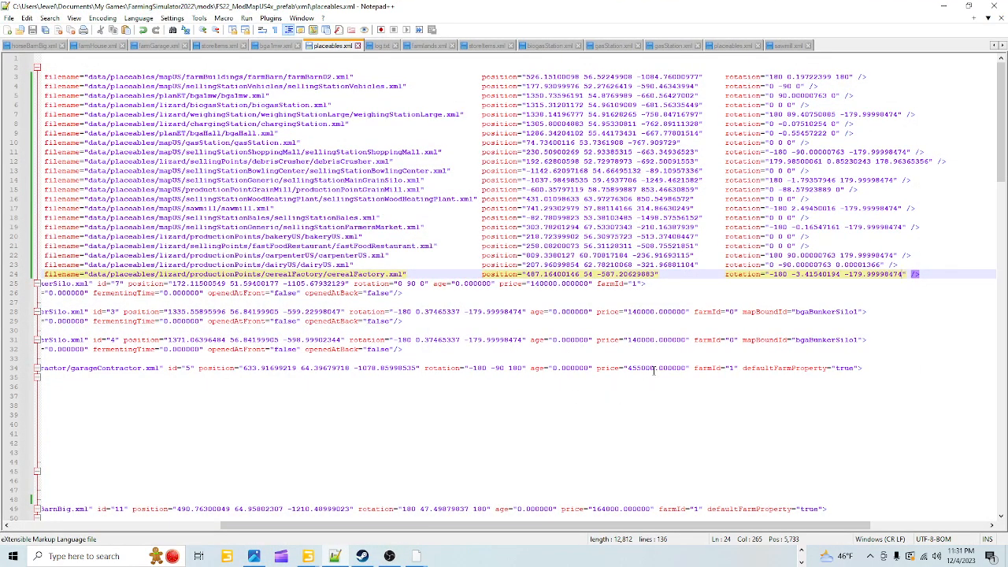
# - Add a new line below the sellingStationCerealFactory entry and paste the copied sellingStationRaisinFactory placeable line there
pyautogui.click(917, 273)
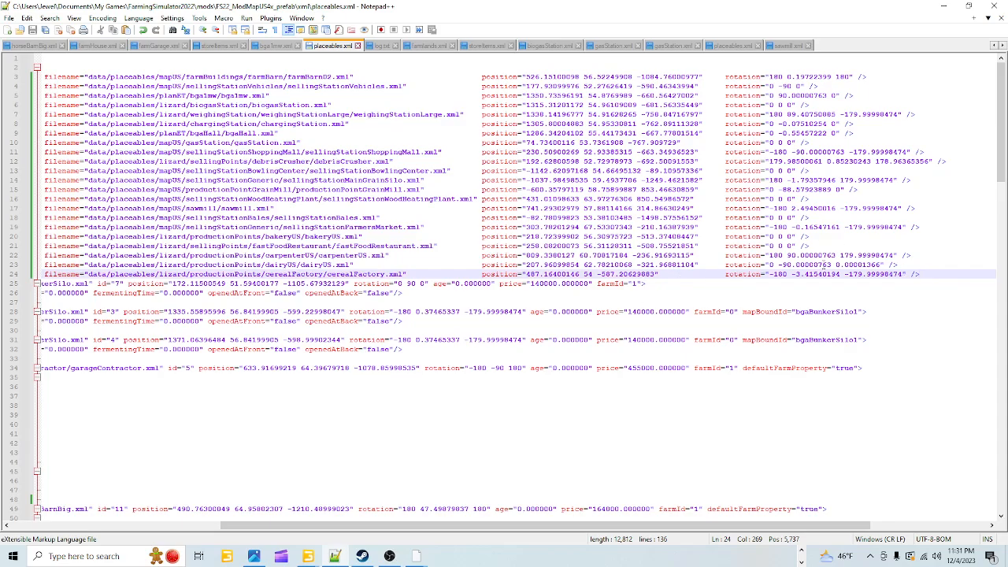
pyautogui.scroll(-20, 606, 306)
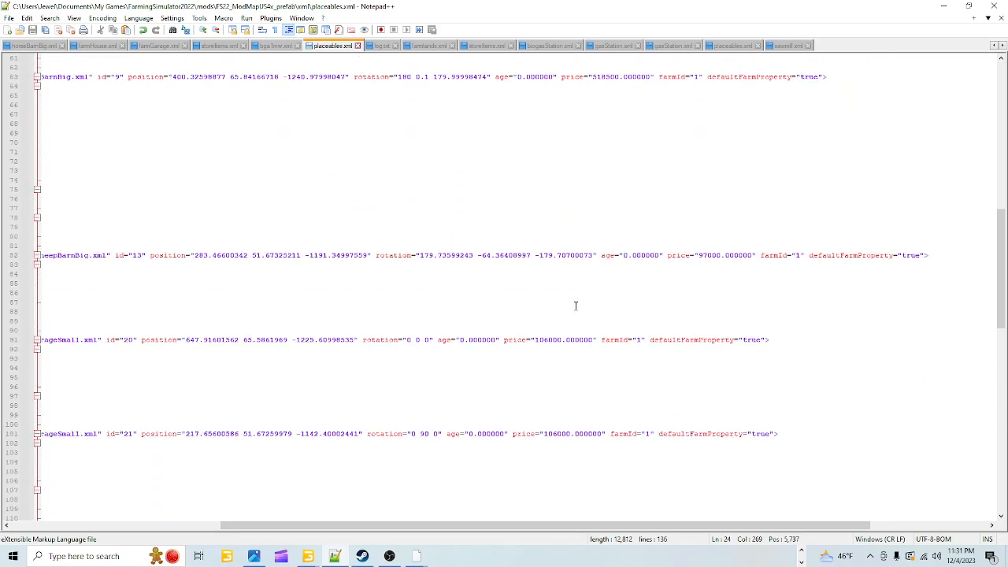
pyautogui.moveTo(540, 529); pyautogui.dragTo(331, 529)
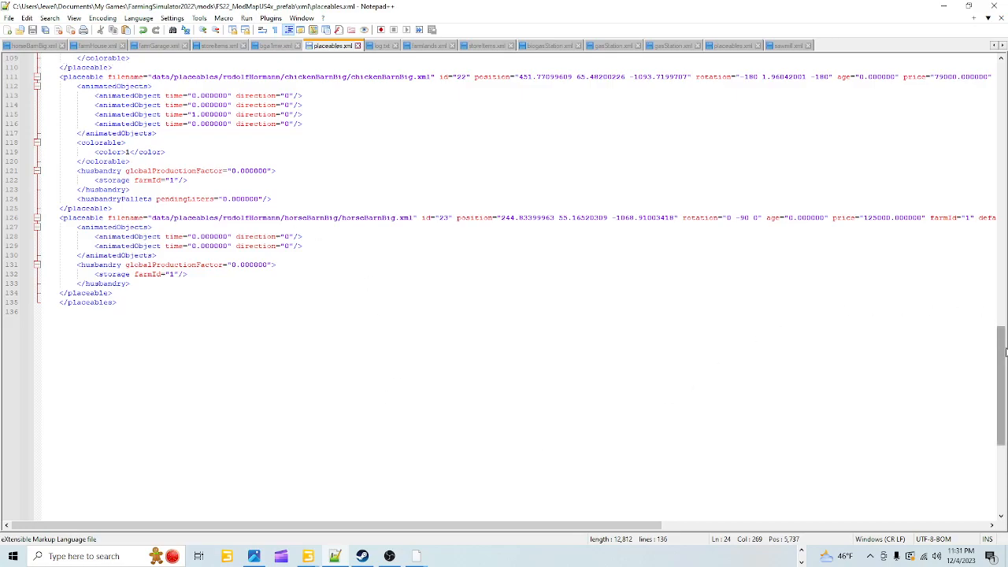
pyautogui.moveTo(1000, 385); pyautogui.dragTo(1000, 118)
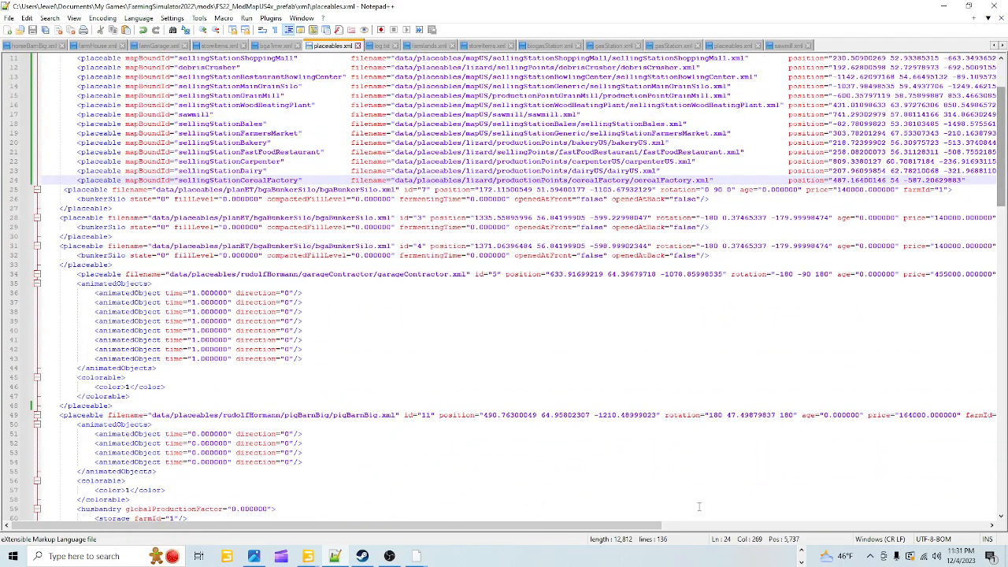
pyautogui.moveTo(618, 527); pyautogui.dragTo(866, 526)
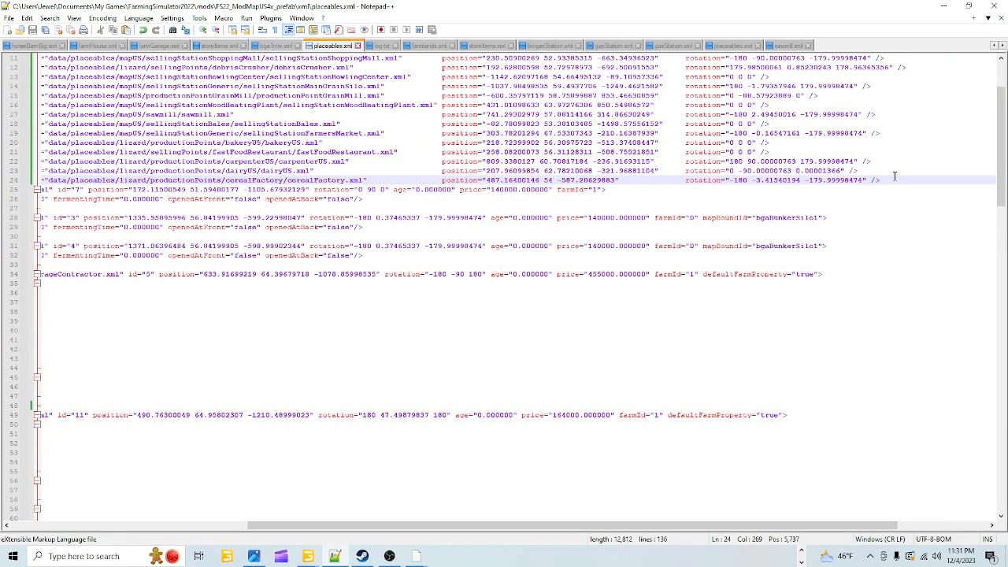
pyautogui.press('Return')
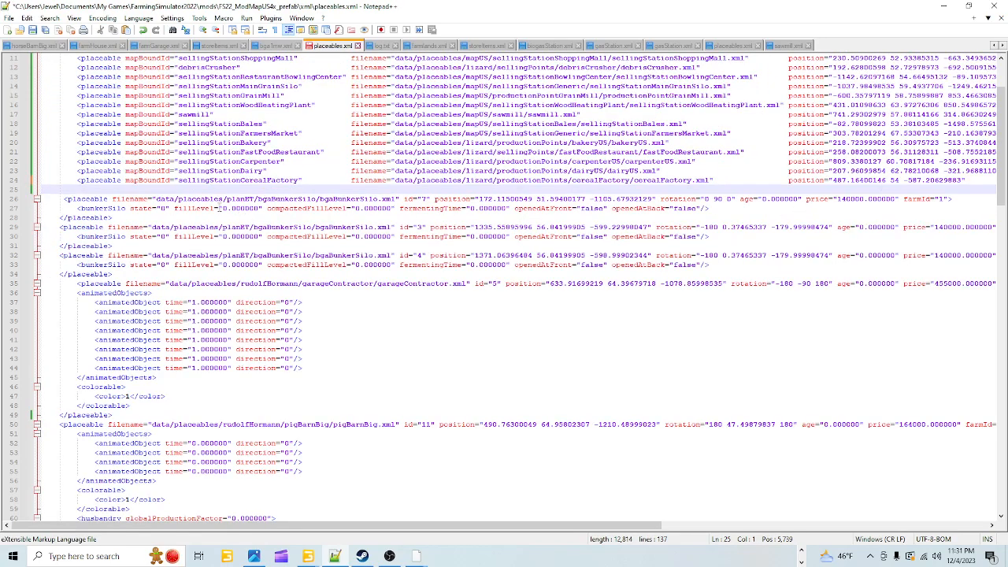
pyautogui.rightClick(46, 190)
pyautogui.click(71, 224)
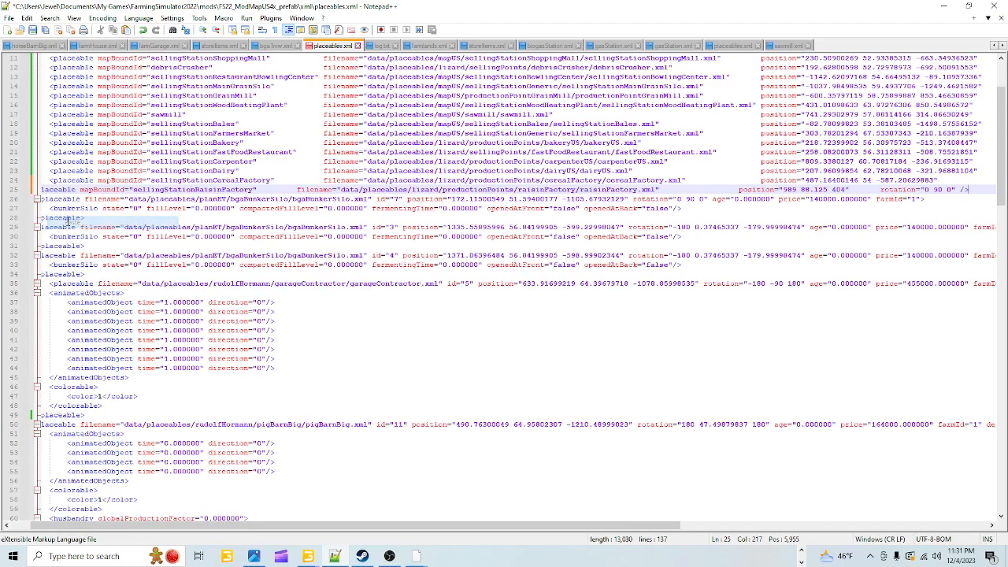
# - Indent the sellingStationRaisinFactory line and align its filename and position attributes with the columns of the entries above
pyautogui.moveTo(204, 526); pyautogui.dragTo(182, 525)
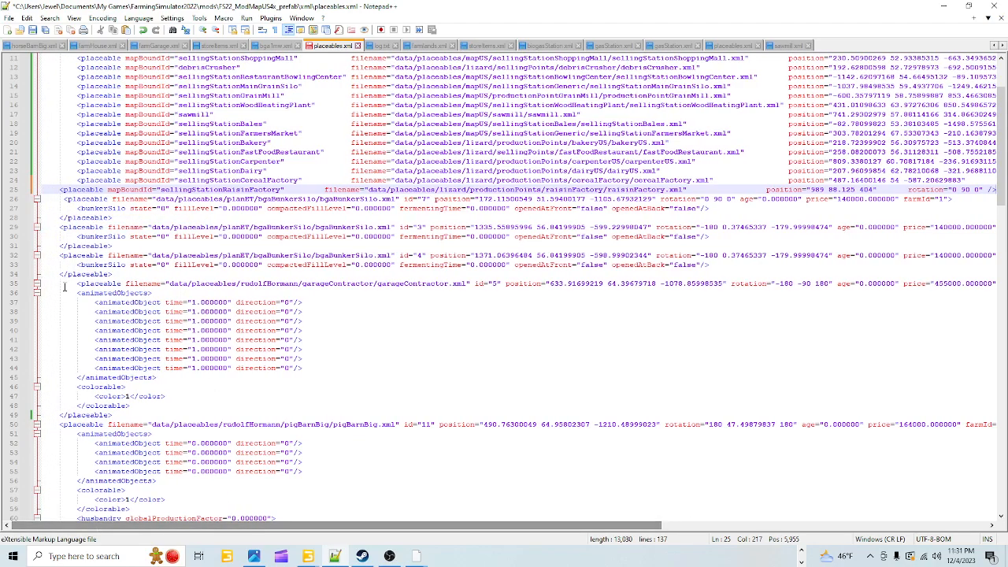
pyautogui.click(59, 190)
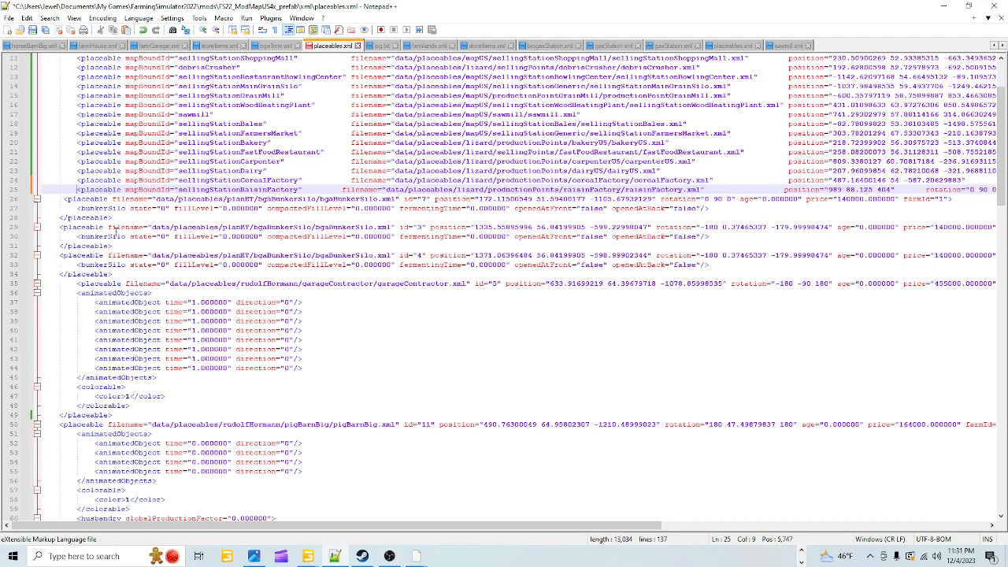
pyautogui.click(344, 191)
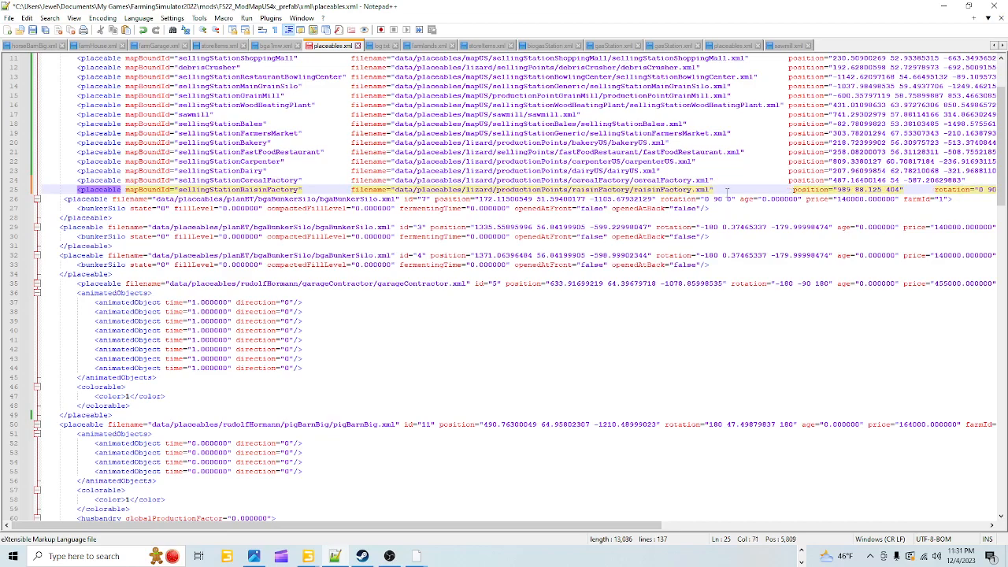
pyautogui.click(790, 189)
pyautogui.press('BackSpace')
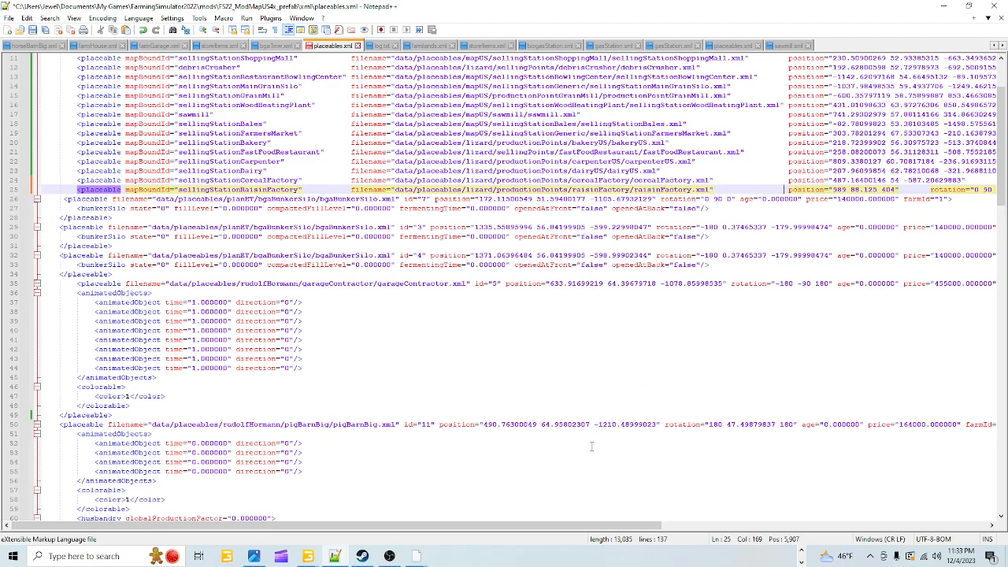
# - Replace the sellingStationRaisinFactory position with the raisinFactory's translation from GIANTS Editor, 412.00299072 60.44690704 -335.81228638
pyautogui.click(309, 551)
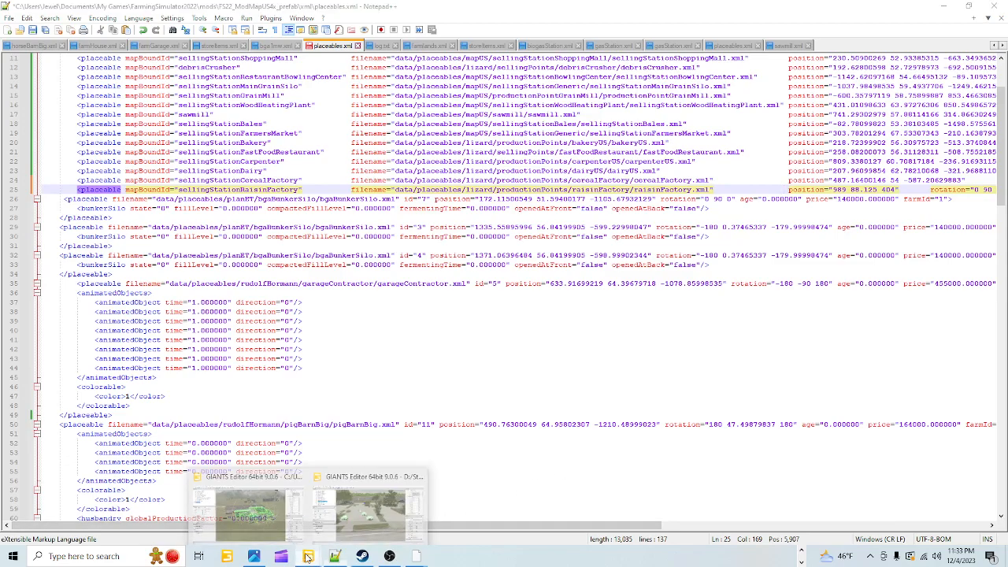
pyautogui.click(278, 511)
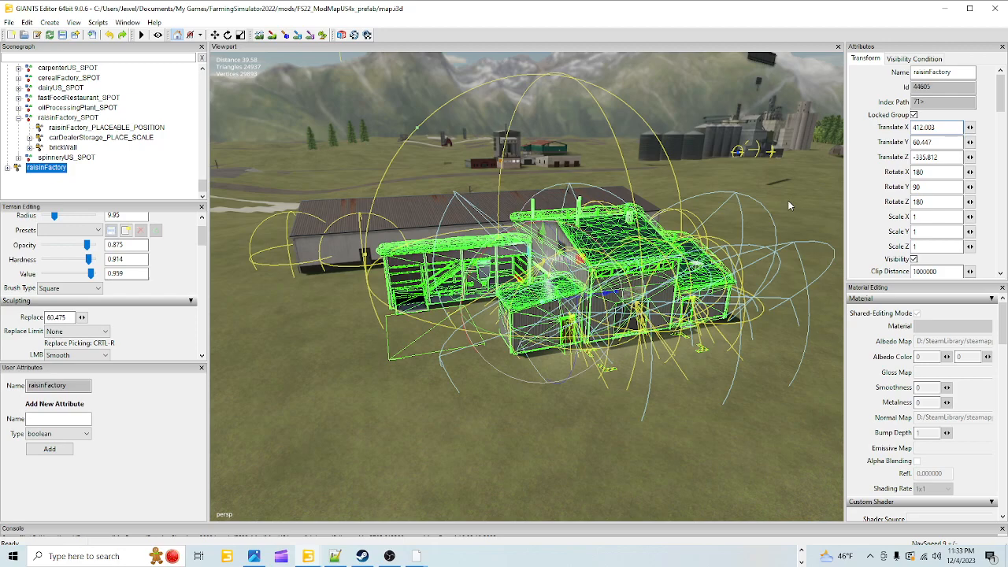
pyautogui.click(334, 556)
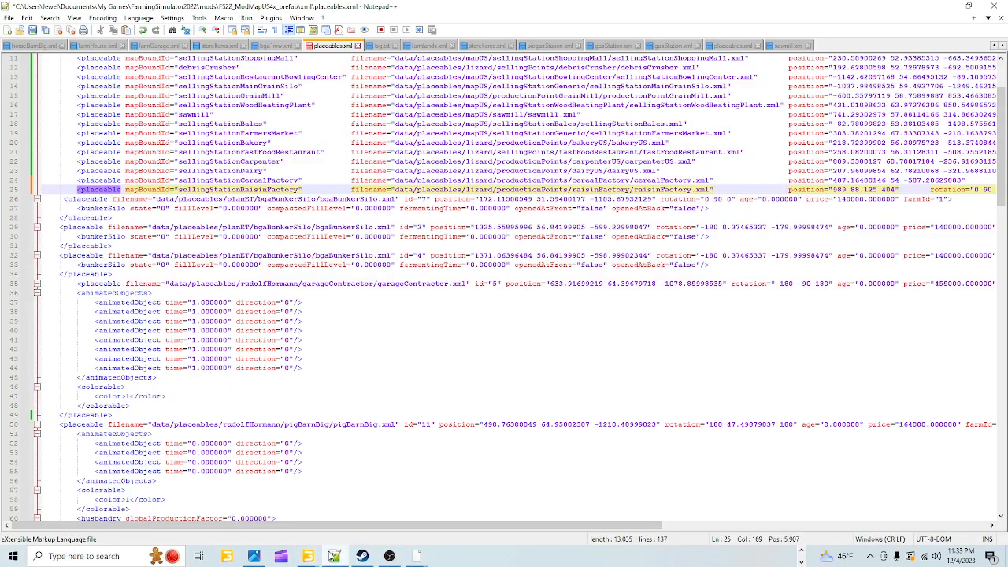
pyautogui.click(833, 190)
pyautogui.moveTo(833, 190); pyautogui.dragTo(897, 188)
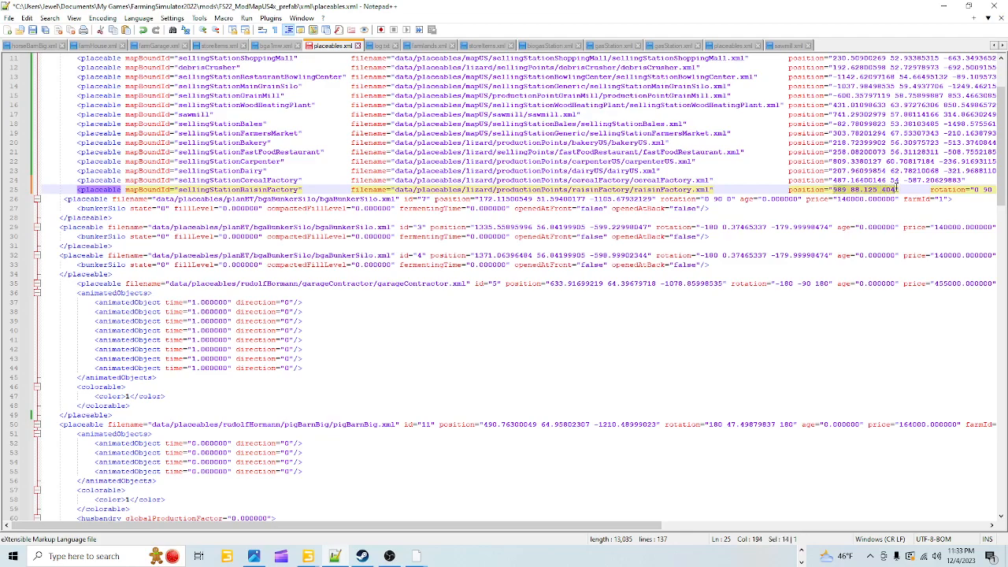
pyautogui.rightClick(869, 191)
pyautogui.click(895, 220)
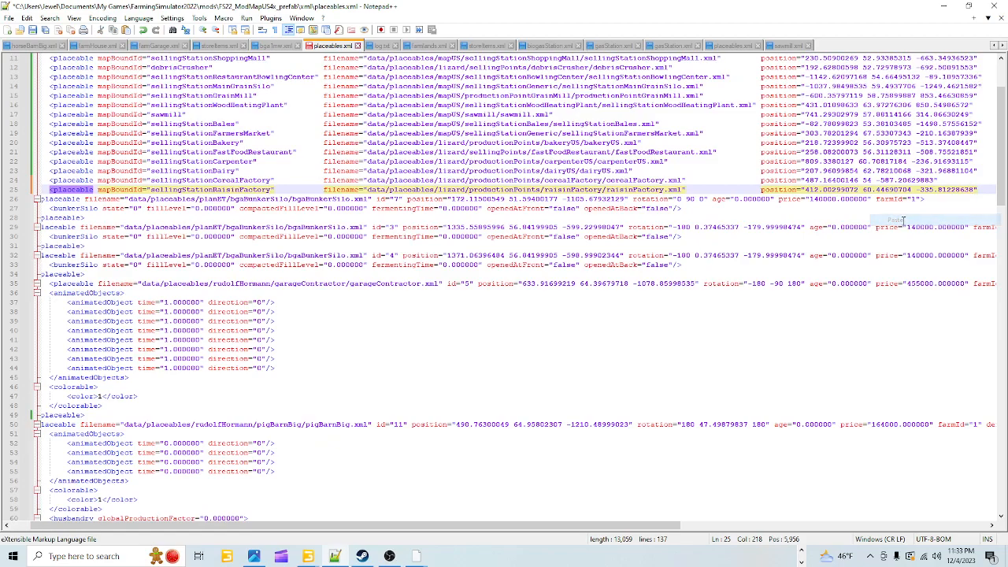
# - Align the sellingStationRaisinFactory entry's rotation attribute with the rotation column of the entries above
pyautogui.moveTo(677, 526); pyautogui.dragTo(897, 526)
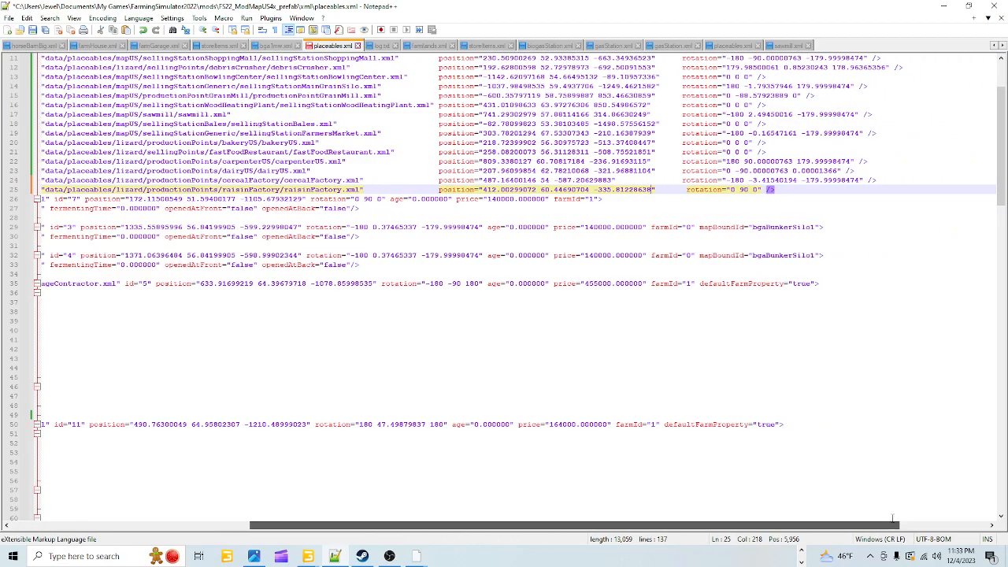
pyautogui.click(687, 191)
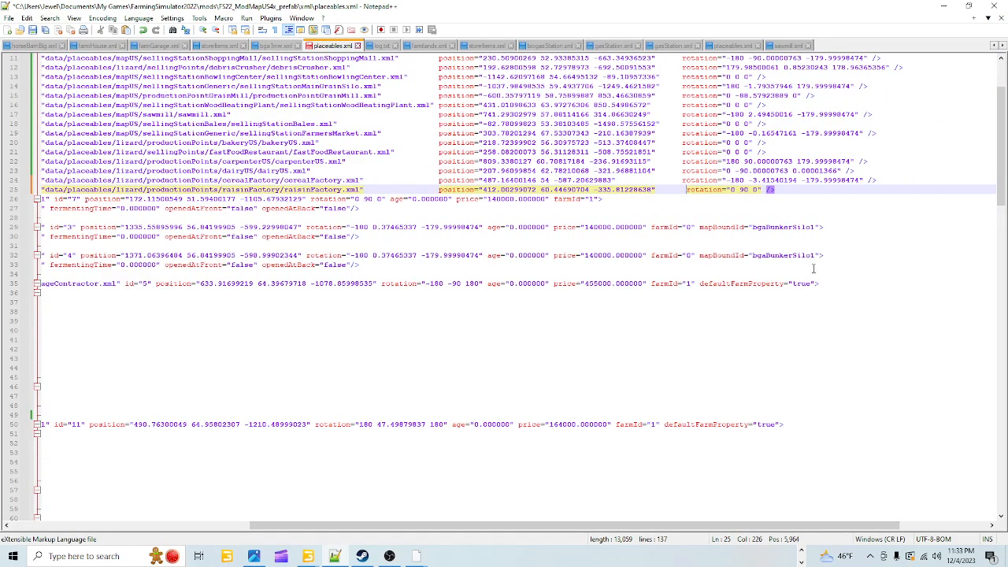
pyautogui.press('BackSpace')
# - Replace the sellingStationRaisinFactory rotation with the raisinFactory's rotation from GIANTS Editor, 180 90.00000763 179.99993896, and save the mod's placeables.xml
pyautogui.click(307, 556)
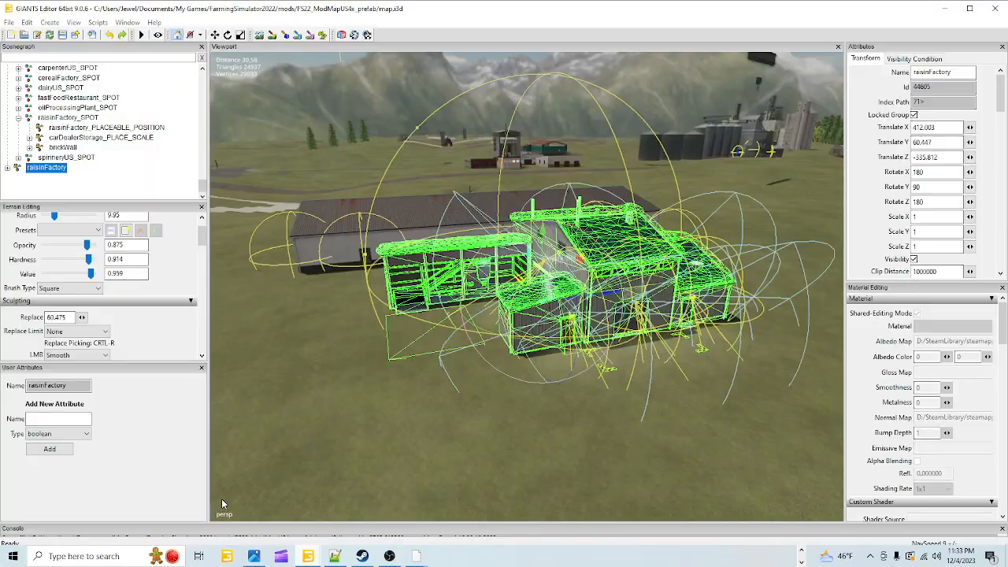
pyautogui.click(248, 508)
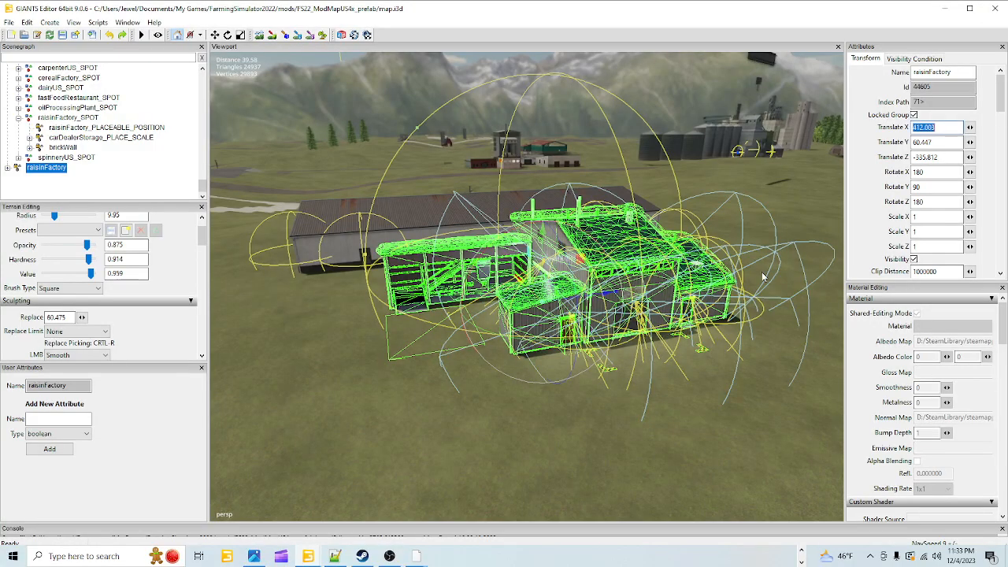
pyautogui.click(925, 170)
pyautogui.click(334, 556)
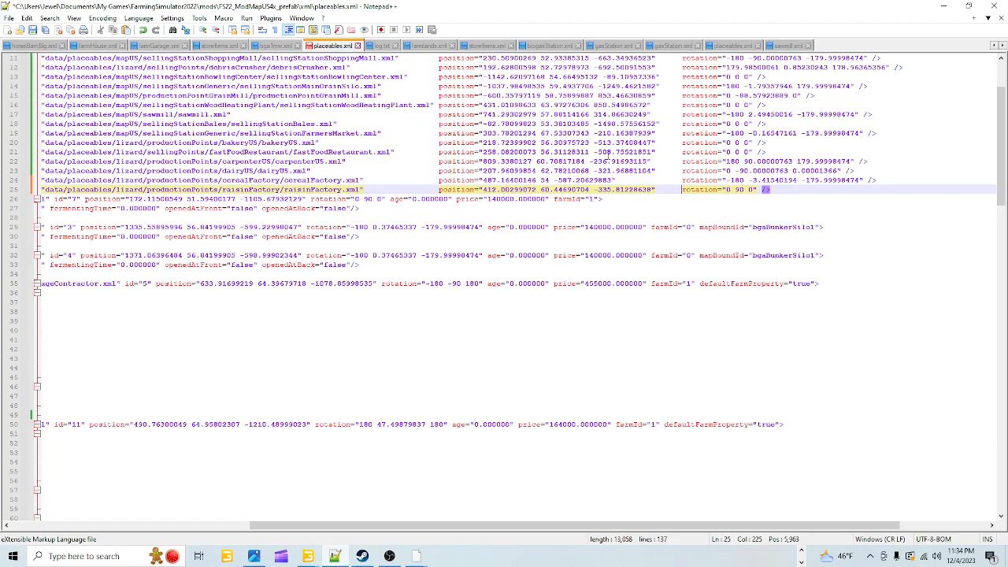
pyautogui.moveTo(728, 190); pyautogui.dragTo(752, 190)
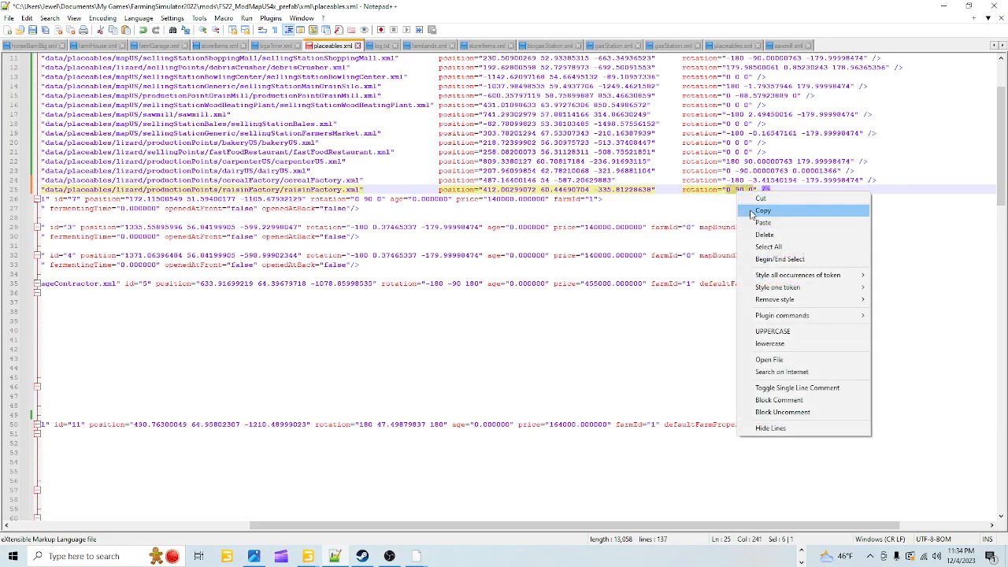
pyautogui.click(765, 222)
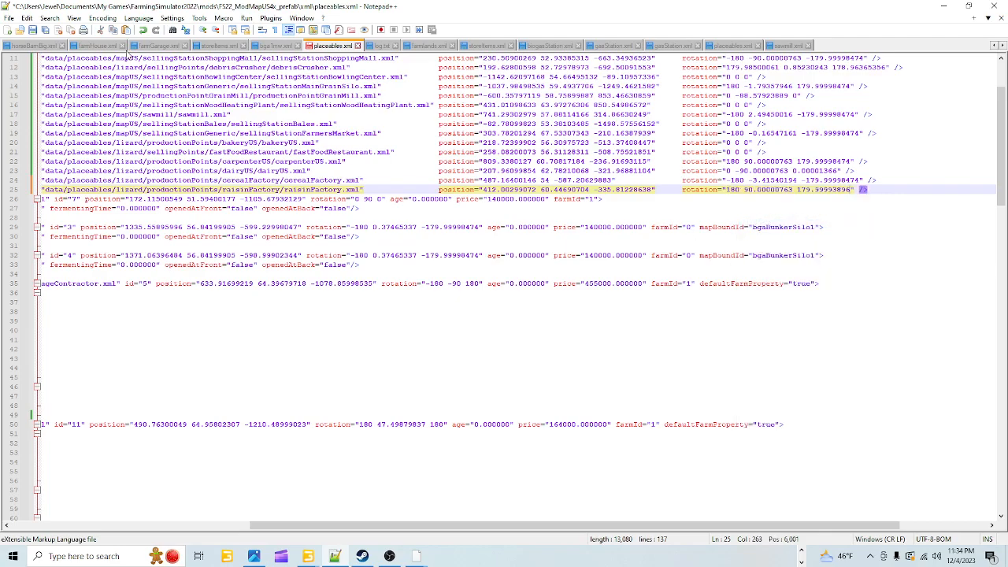
pyautogui.click(33, 30)
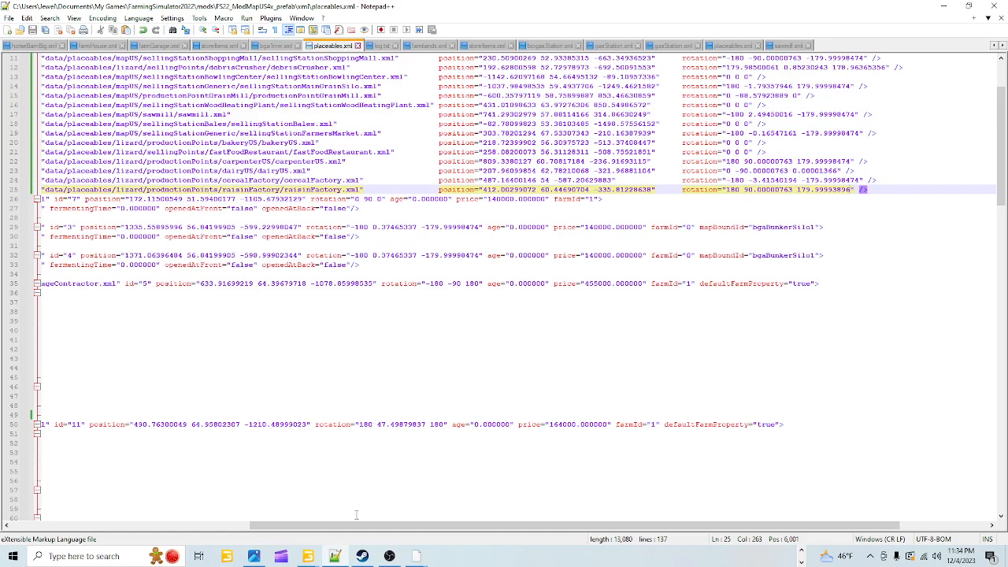
# - Browse in File Explorer to the Farming Simulator 22 folder under SteamLibrary\steamapps\common on drive D
pyautogui.moveTo(308, 556)
pyautogui.click(258, 506)
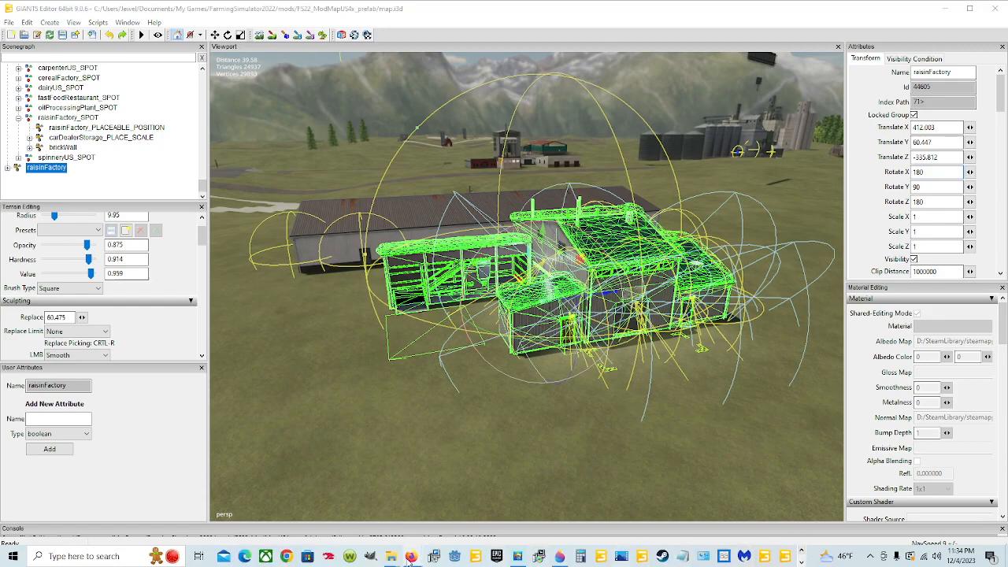
pyautogui.moveTo(390, 556)
pyautogui.click(340, 513)
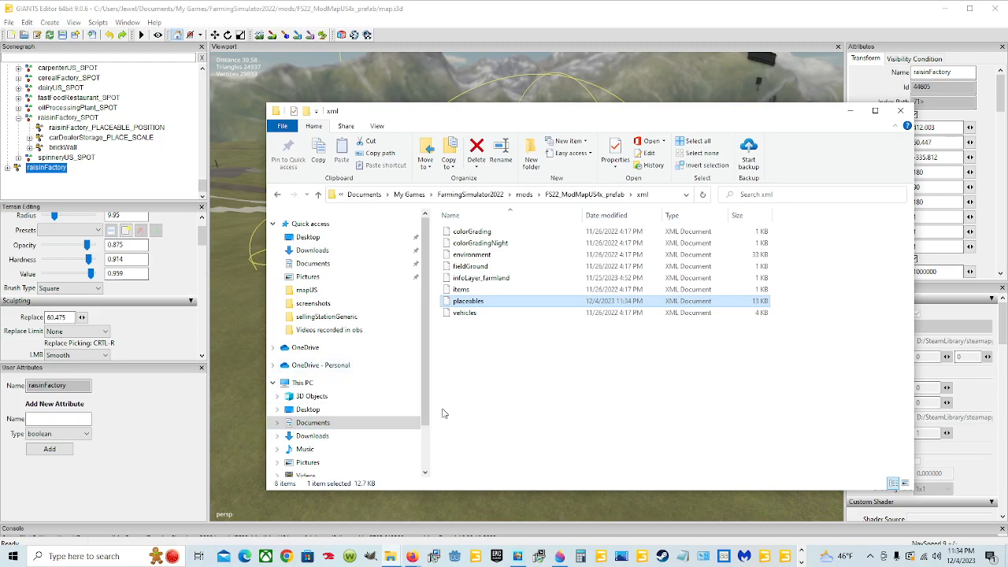
pyautogui.scroll(-2, 397, 429)
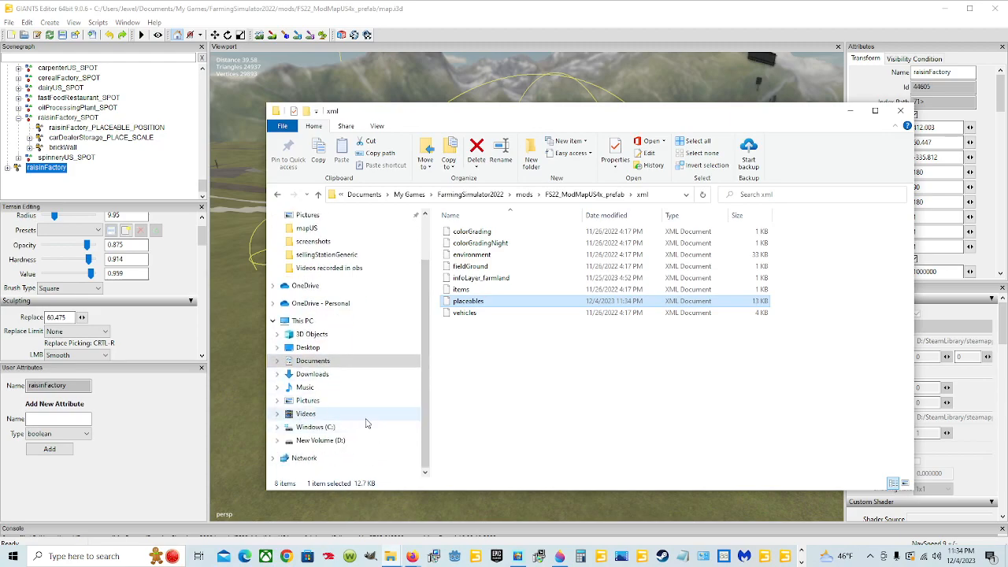
pyautogui.click(338, 439)
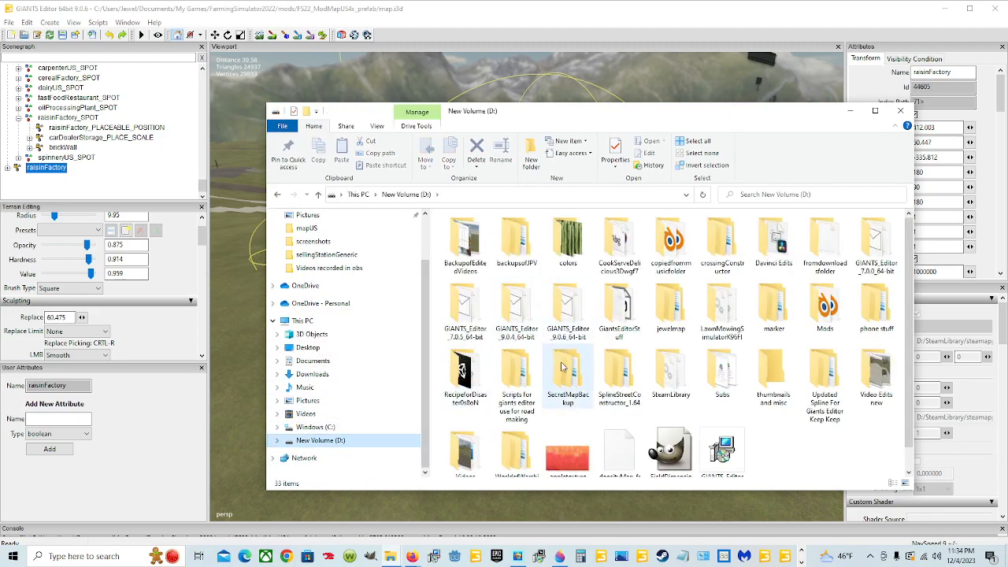
pyautogui.doubleClick(670, 377)
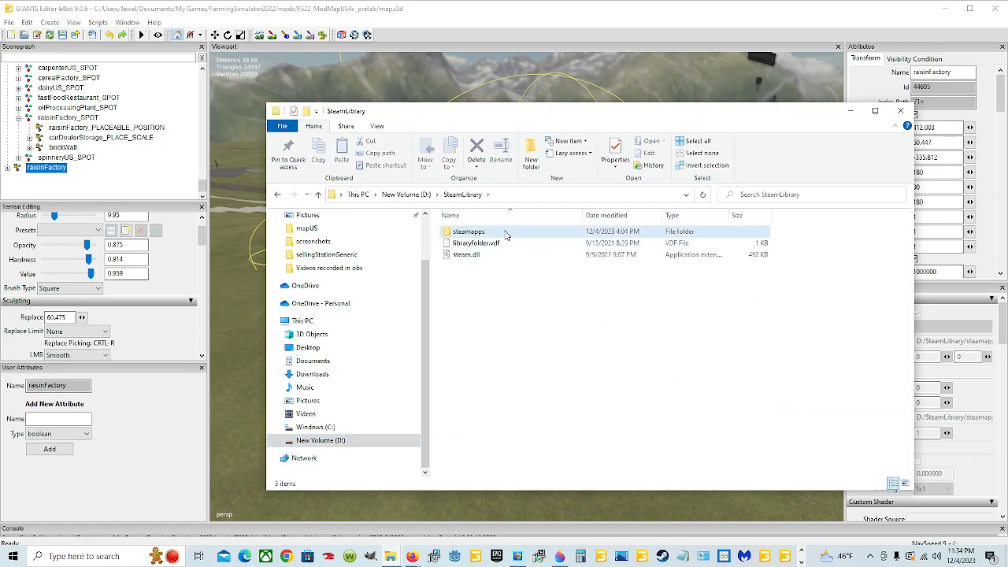
pyautogui.doubleClick(506, 231)
pyautogui.doubleClick(503, 231)
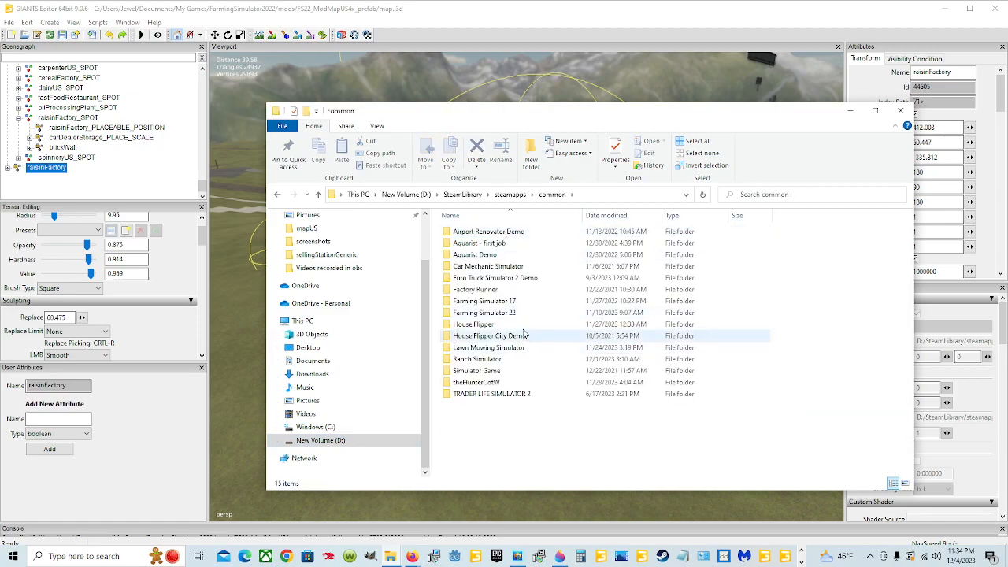
pyautogui.doubleClick(496, 313)
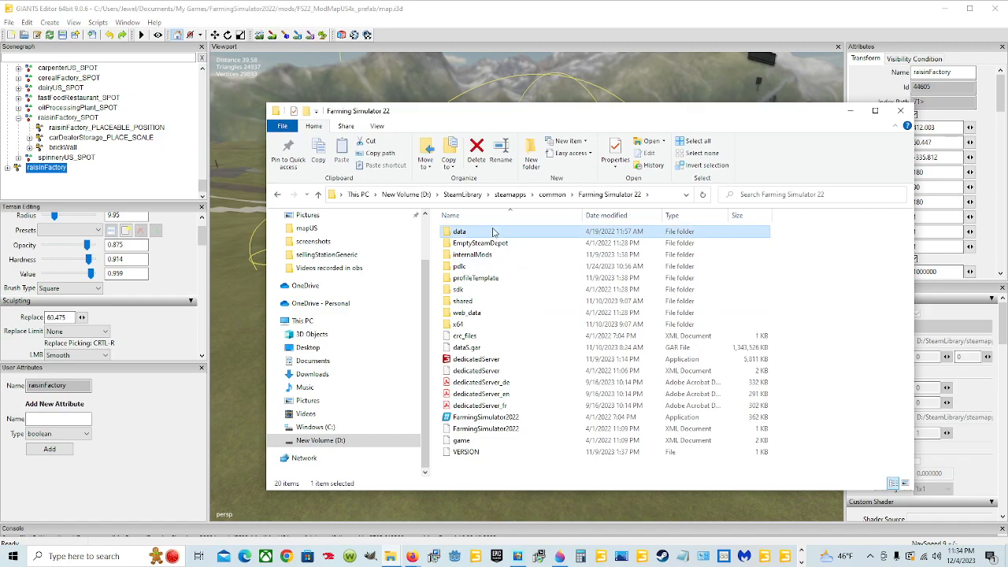
# - Open storeItems.xml from the base game's data\maps\mapUS folder in Notepad++
pyautogui.doubleClick(472, 232)
pyautogui.doubleClick(488, 291)
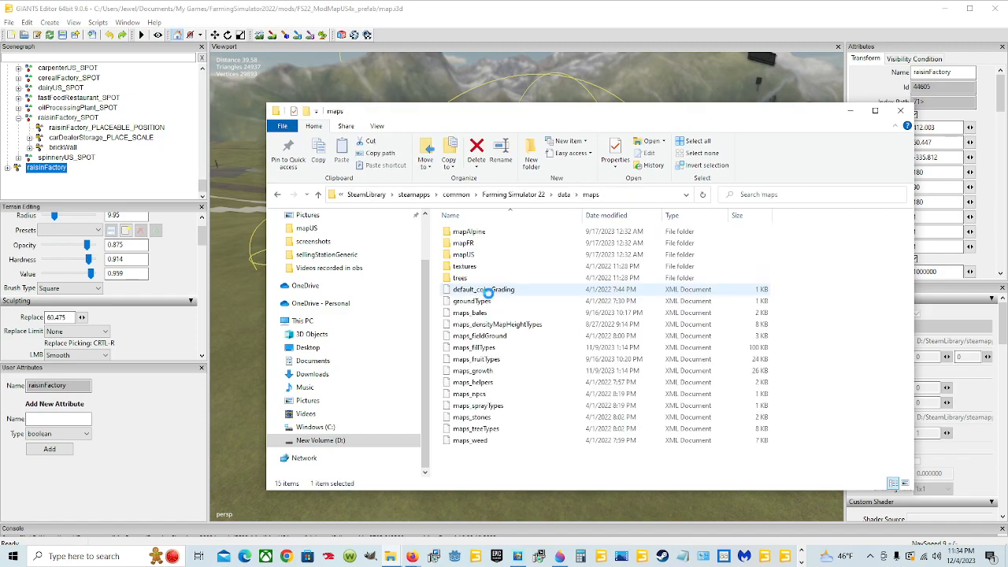
pyautogui.doubleClick(496, 256)
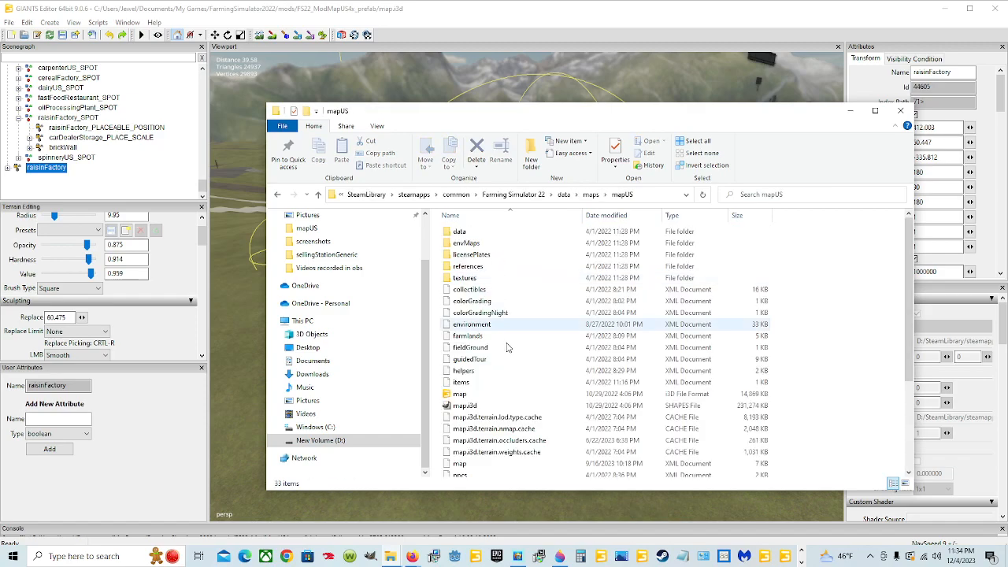
pyautogui.scroll(-4, 473, 370)
pyautogui.rightClick(480, 438)
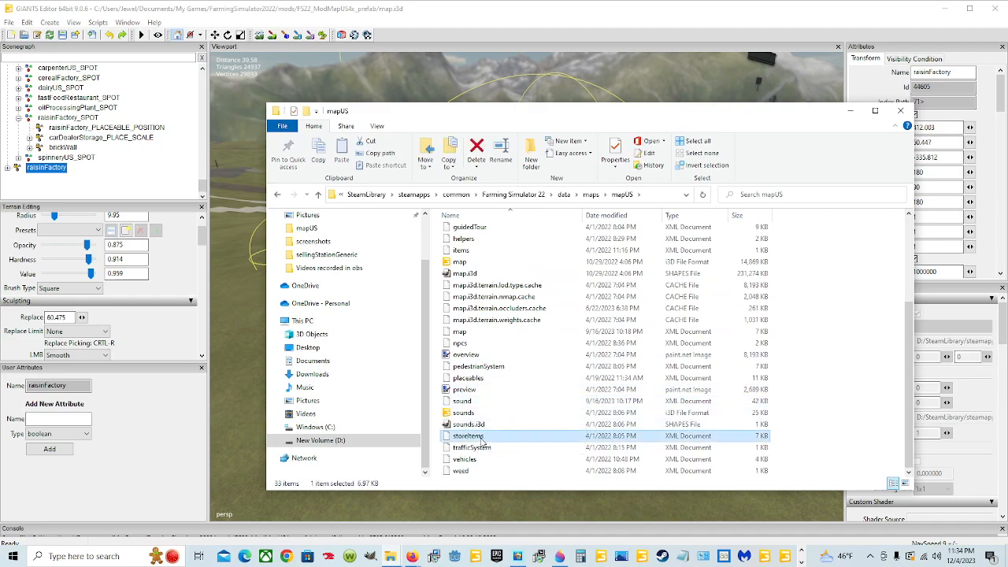
pyautogui.click(527, 265)
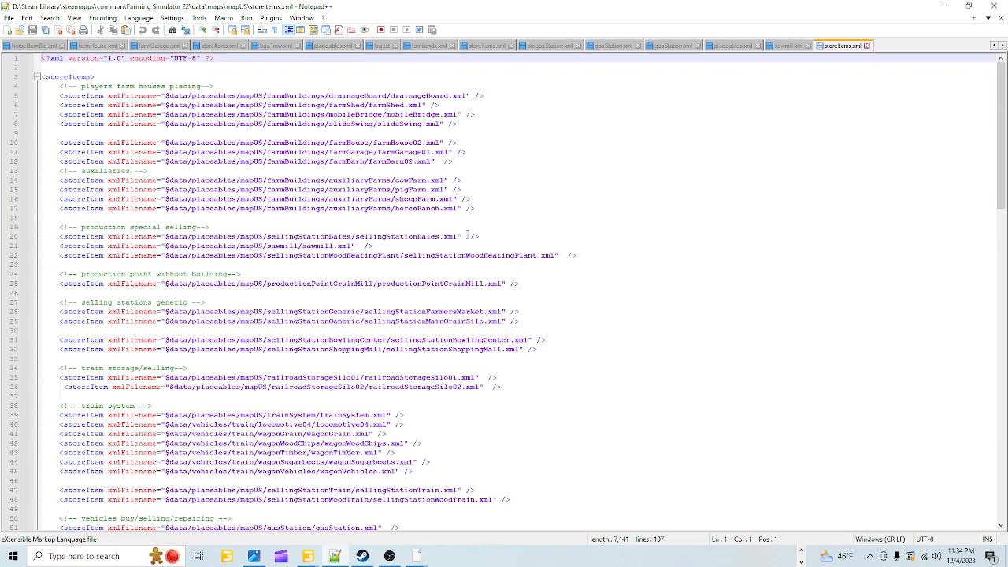
# - Examine the placeable, train, plant and tree store item entries in the base game's storeItems.xml
pyautogui.scroll(-5, 403, 408)
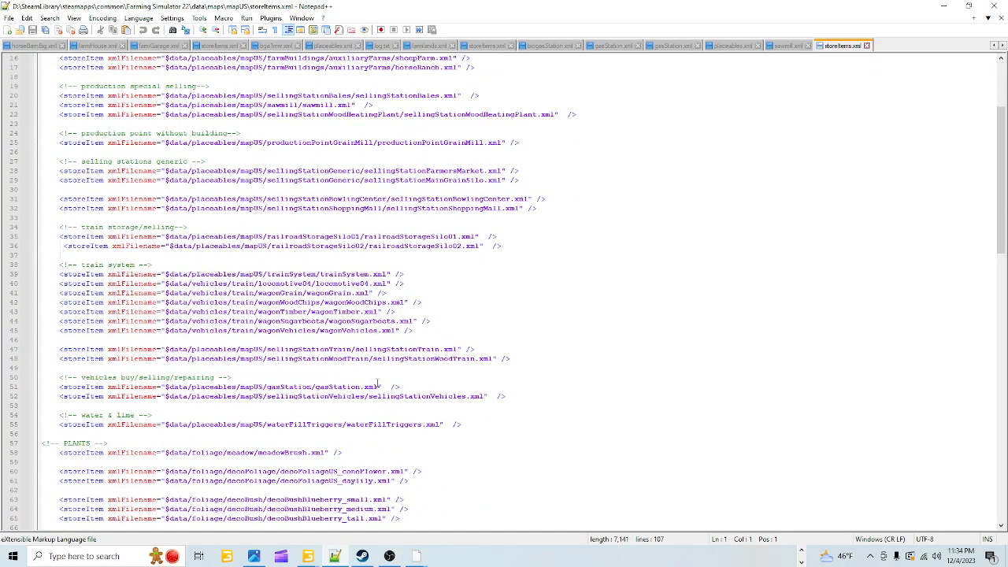
pyautogui.scroll(-6, 375, 380)
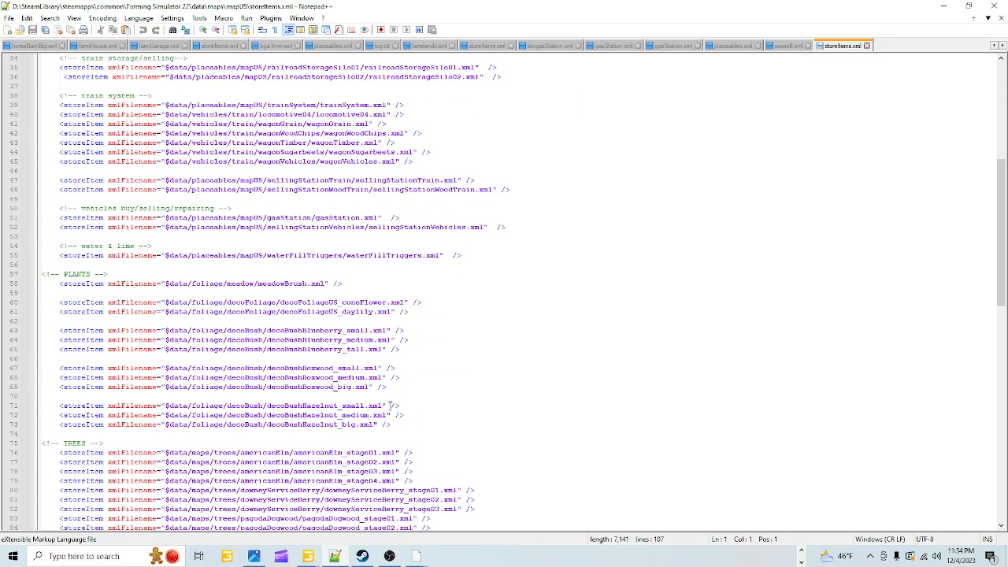
pyautogui.scroll(5, 389, 405)
pyautogui.scroll(6, 527, 393)
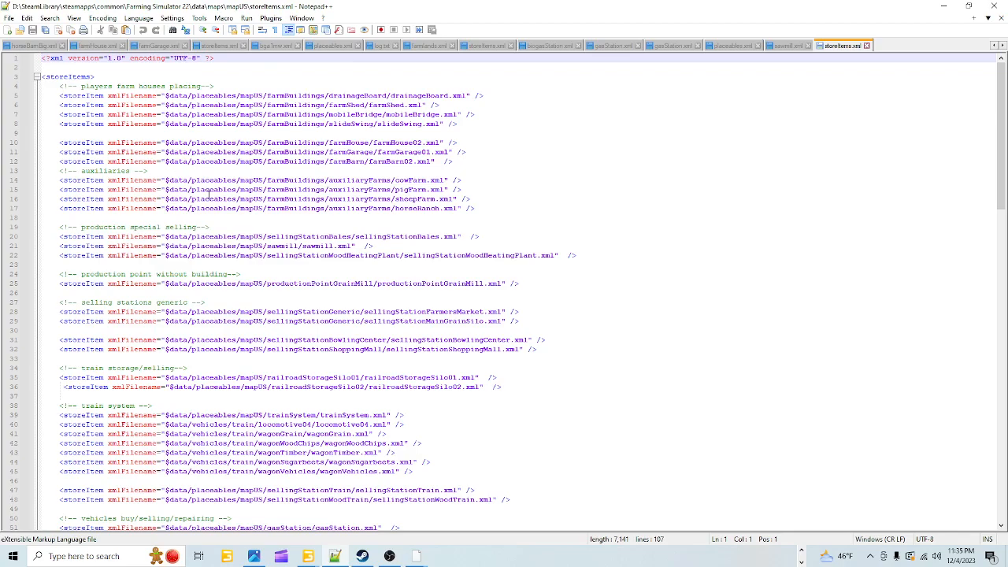
pyautogui.scroll(-8, 274, 359)
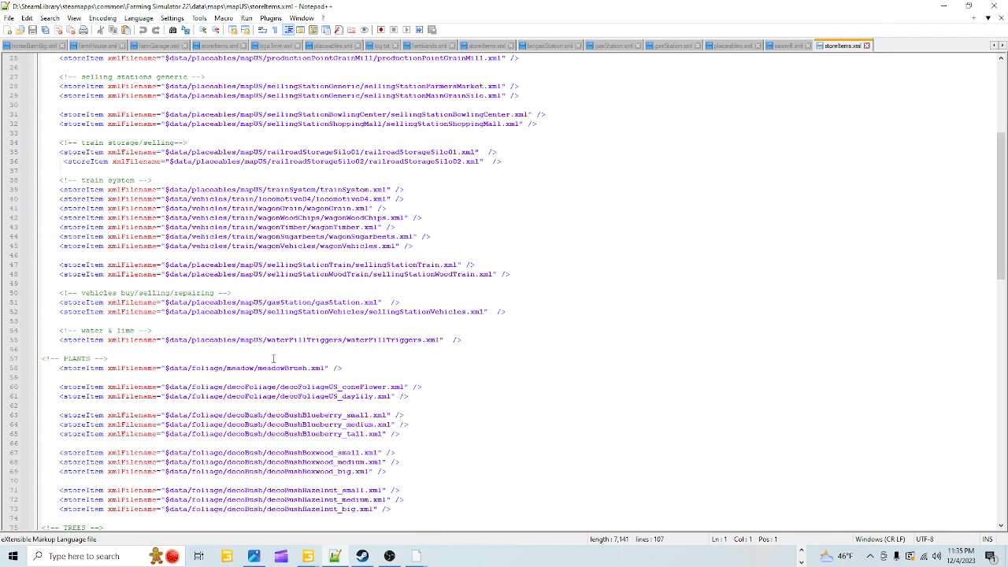
pyautogui.scroll(-6, 273, 359)
pyautogui.scroll(6, 268, 355)
pyautogui.scroll(8, 472, 339)
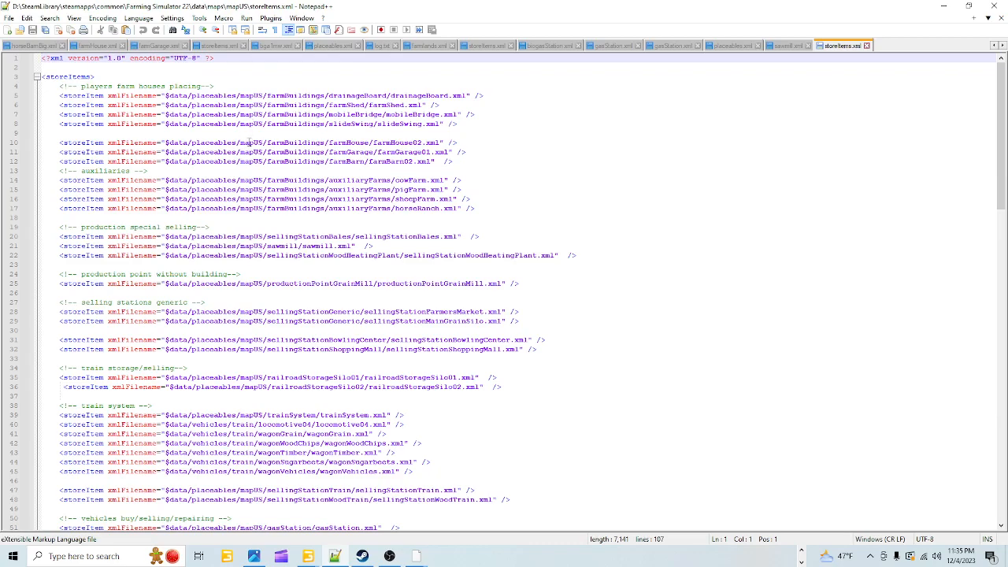
pyautogui.scroll(-5, 251, 273)
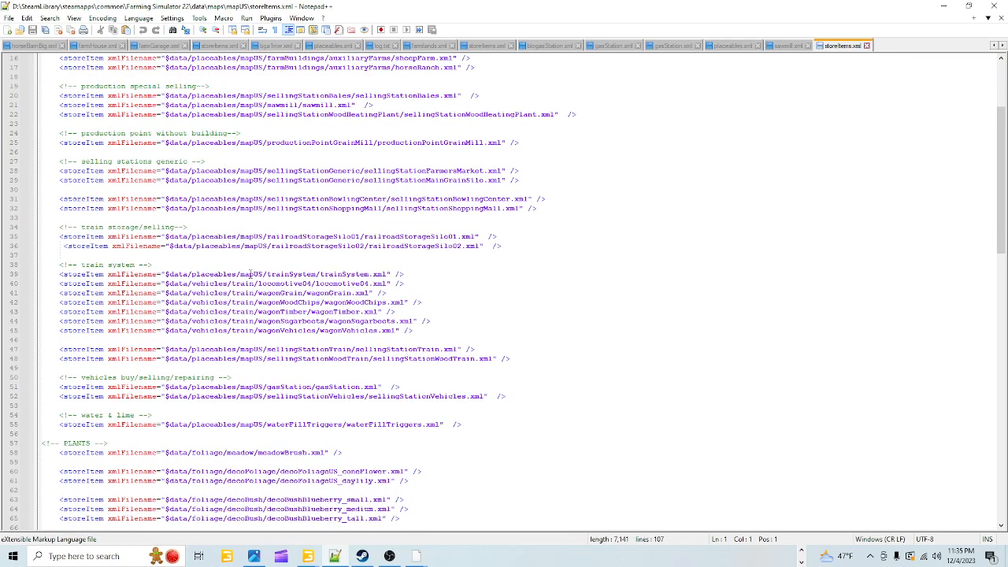
pyautogui.scroll(-1, 249, 236)
pyautogui.scroll(-2, 245, 241)
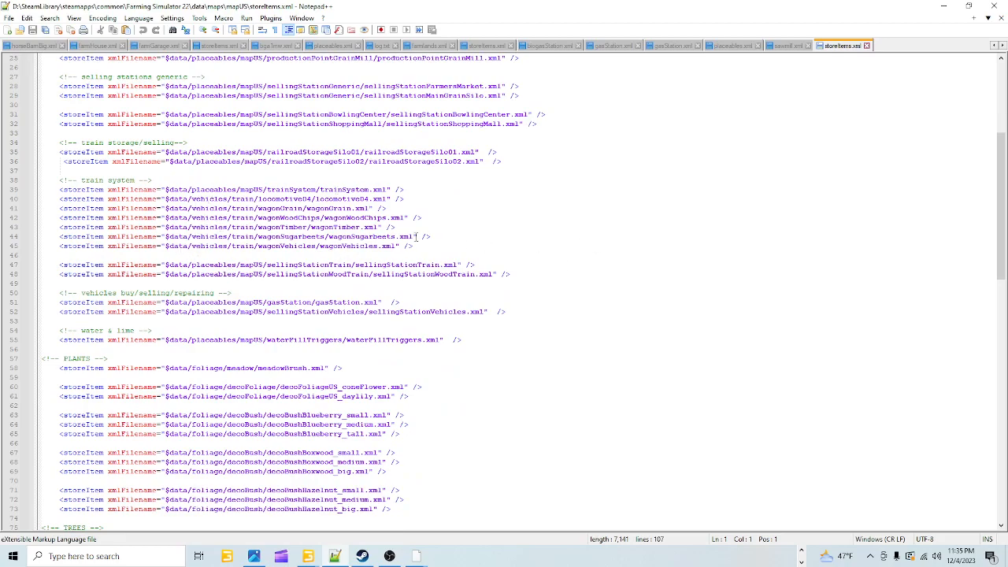
pyautogui.scroll(-1, 337, 244)
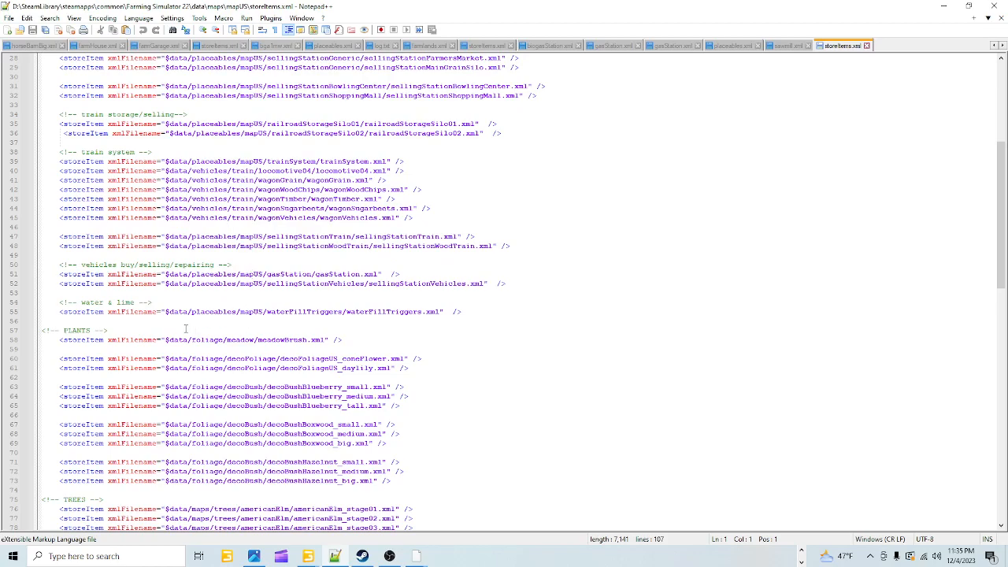
pyautogui.scroll(-5, 238, 386)
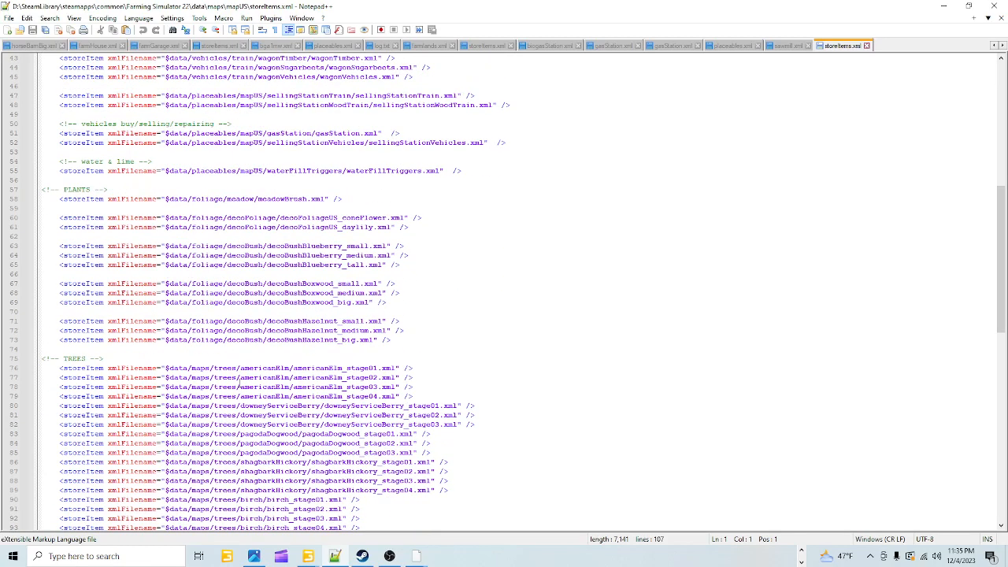
pyautogui.scroll(-4, 239, 386)
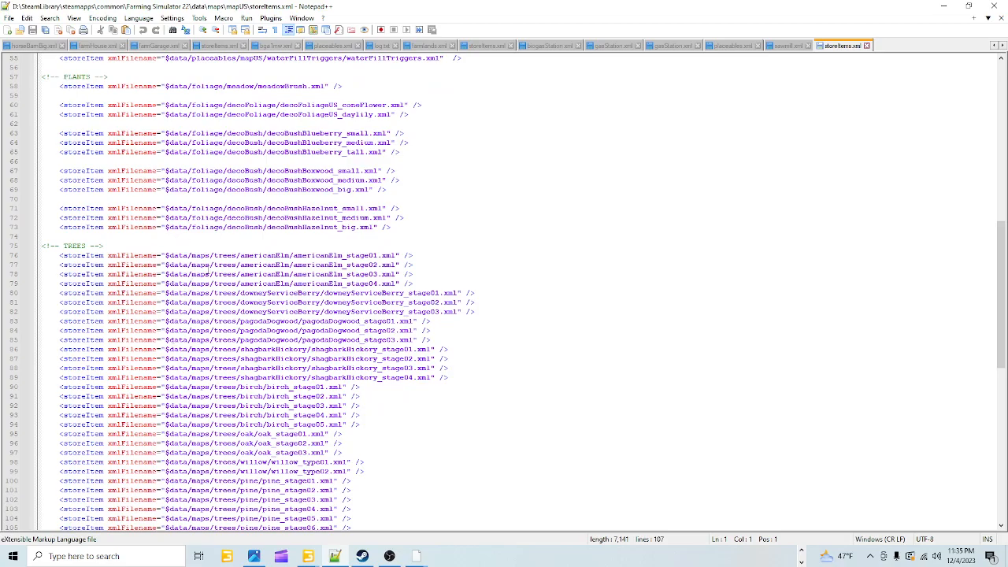
pyautogui.scroll(-5, 470, 372)
pyautogui.scroll(20, 432, 353)
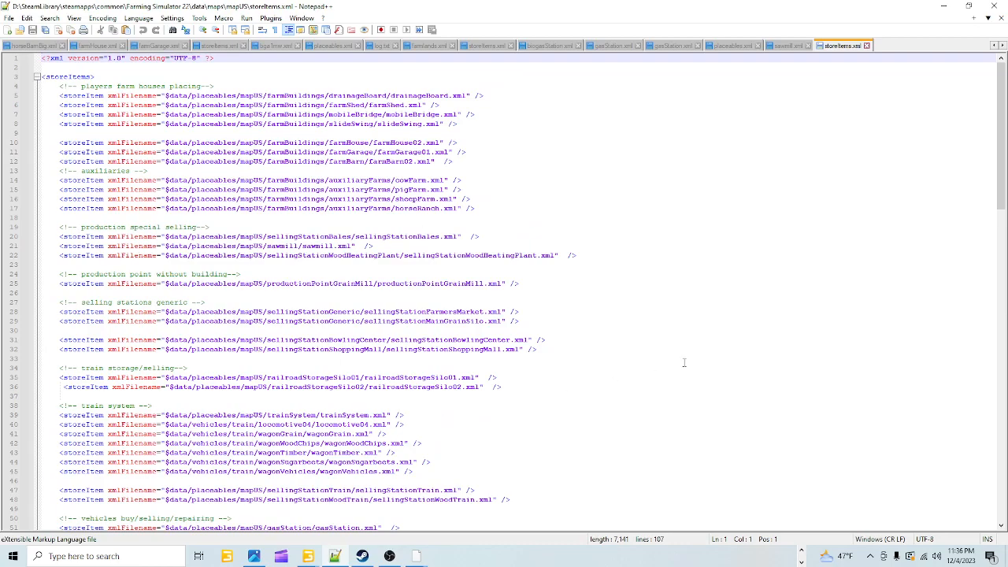
# - Close the base game's storeItems.xml and switch back to the map in GIANTS Editor
pyautogui.click(867, 45)
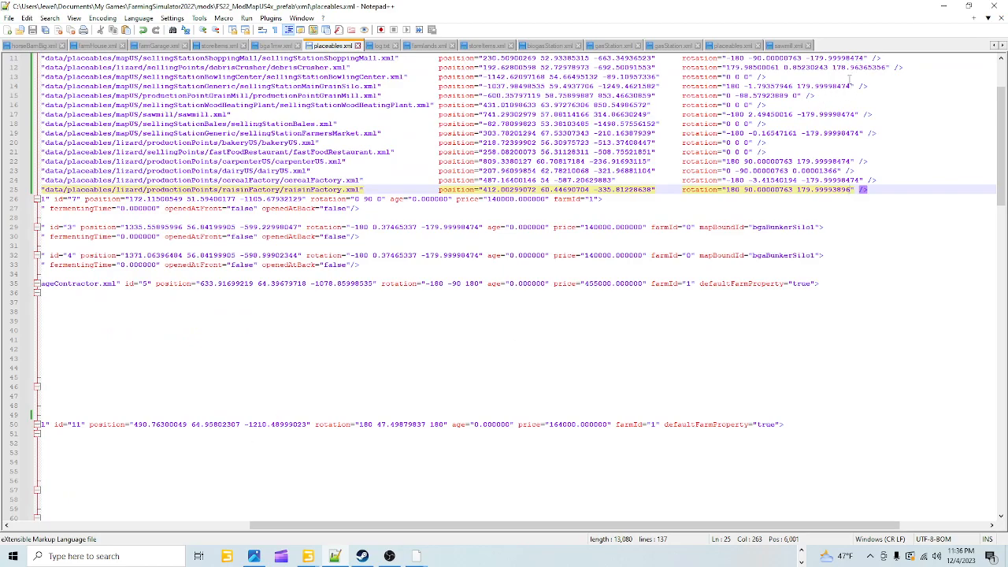
pyautogui.click(943, 5)
pyautogui.click(581, 5)
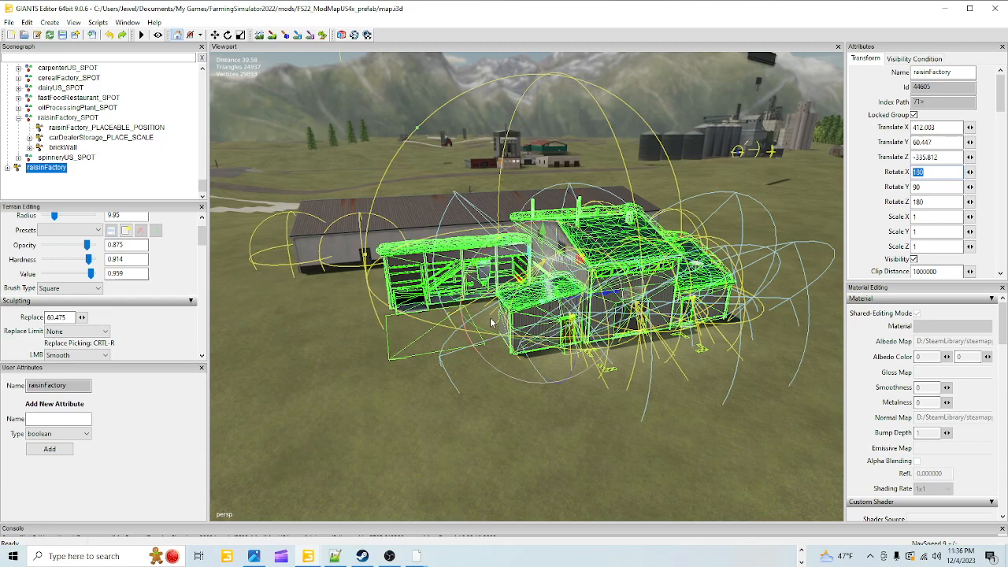
pyautogui.click(692, 433)
# - Collapse the backdrop group, place careerStartPoint on the grass in front of the raisinFactory at about 400.98, 60.52, -321.19, and rotate it to about 56.4 in Y
pyautogui.moveTo(201, 187); pyautogui.dragTo(202, 79)
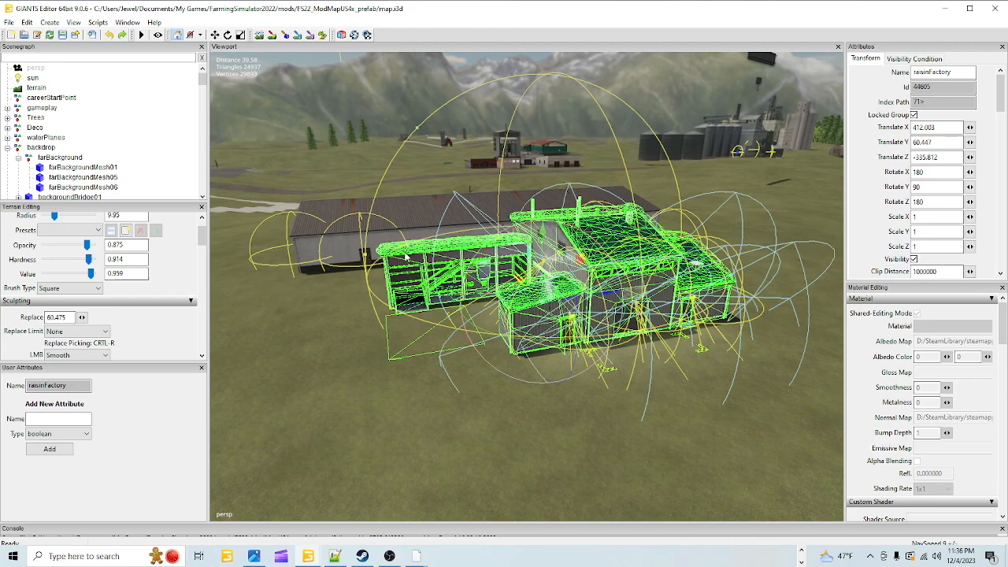
pyautogui.click(7, 148)
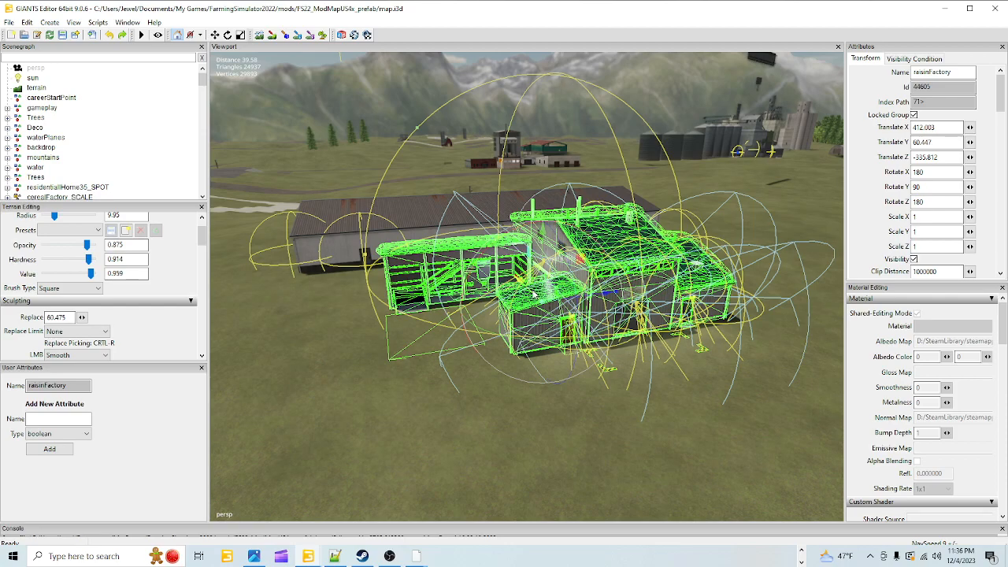
pyautogui.click(68, 102)
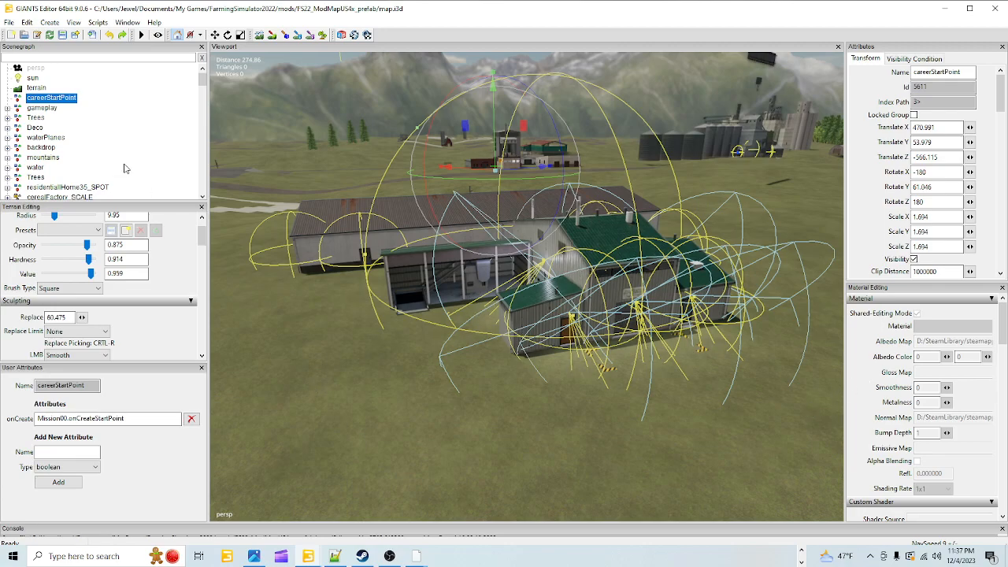
pyautogui.hotkey('ctrl', 'b')
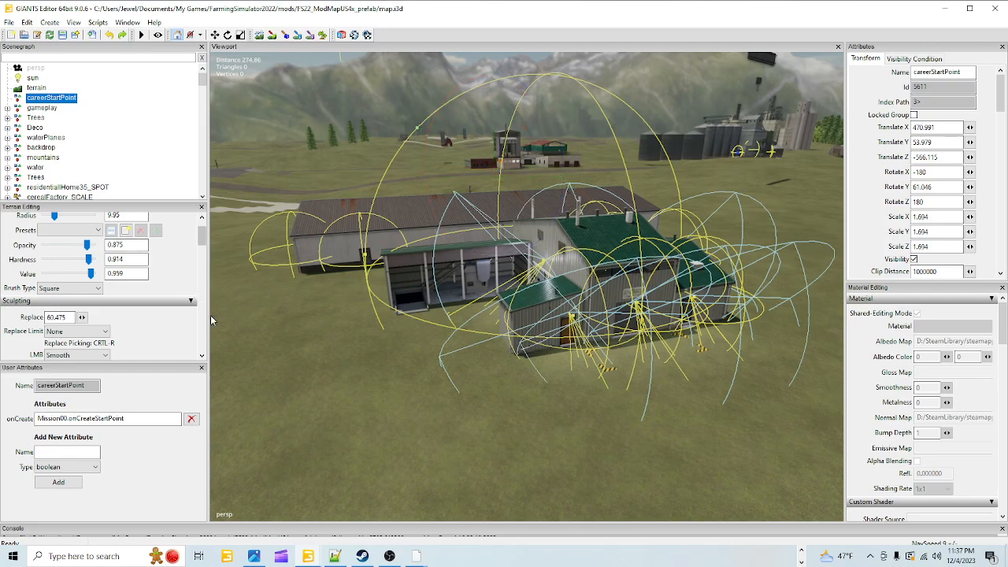
pyautogui.click(457, 419)
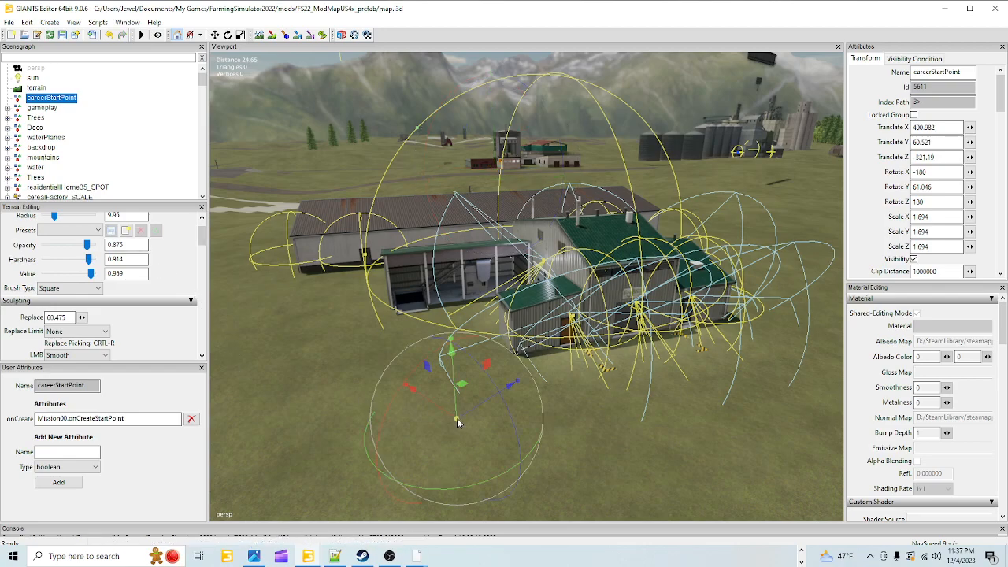
pyautogui.moveTo(470, 485); pyautogui.dragTo(477, 485)
# - Collapse the raisinFactory_SPOT and productionChains groups and move the raisinFactory into the placeholders group
pyautogui.moveTo(202, 79); pyautogui.dragTo(201, 186)
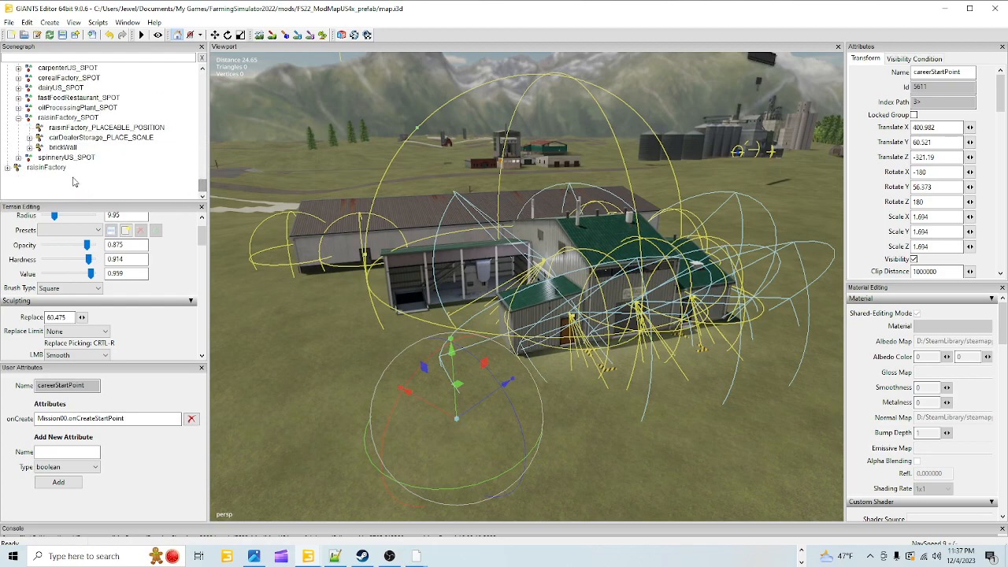
pyautogui.click(34, 170)
pyautogui.click(18, 117)
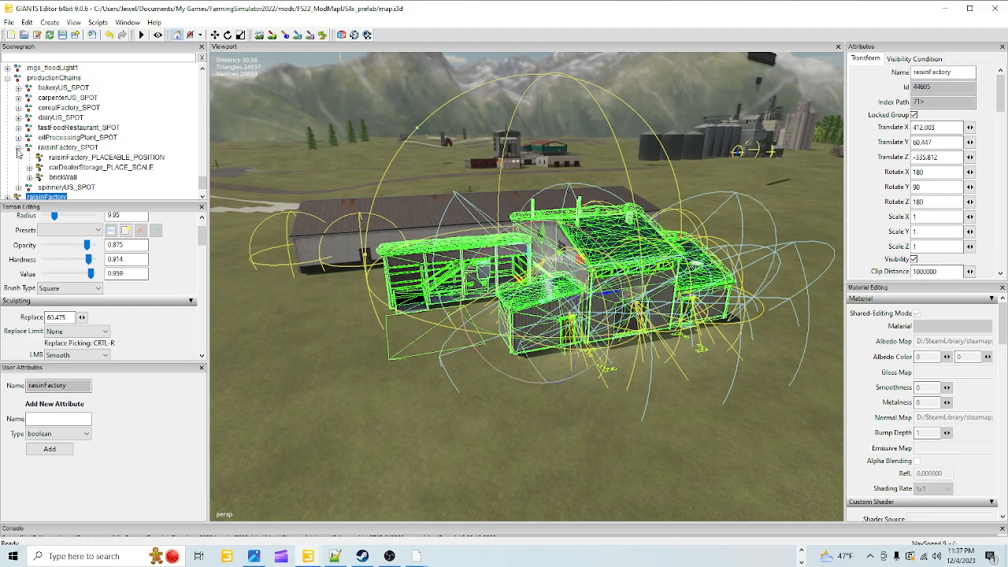
pyautogui.scroll(2, 22, 149)
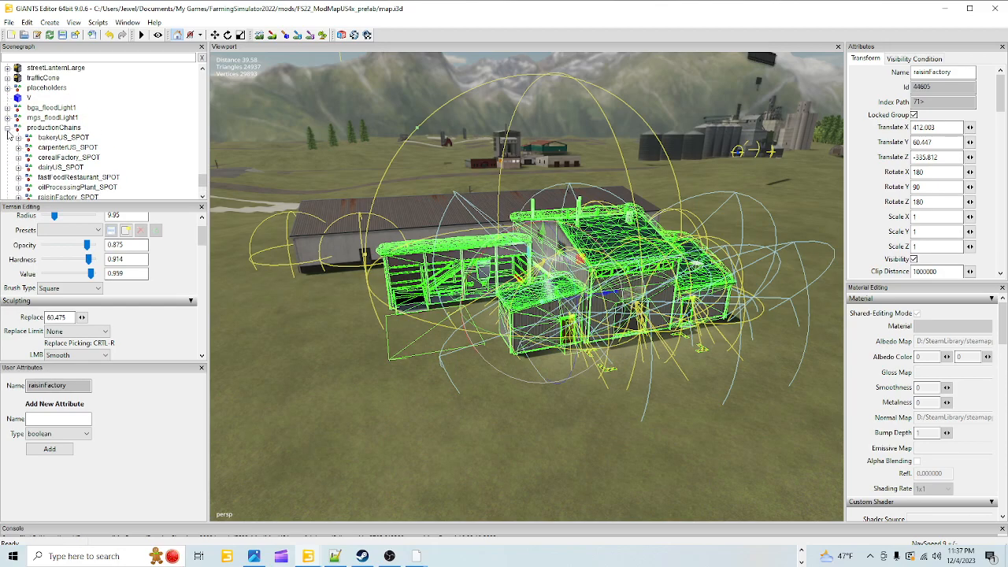
pyautogui.click(8, 127)
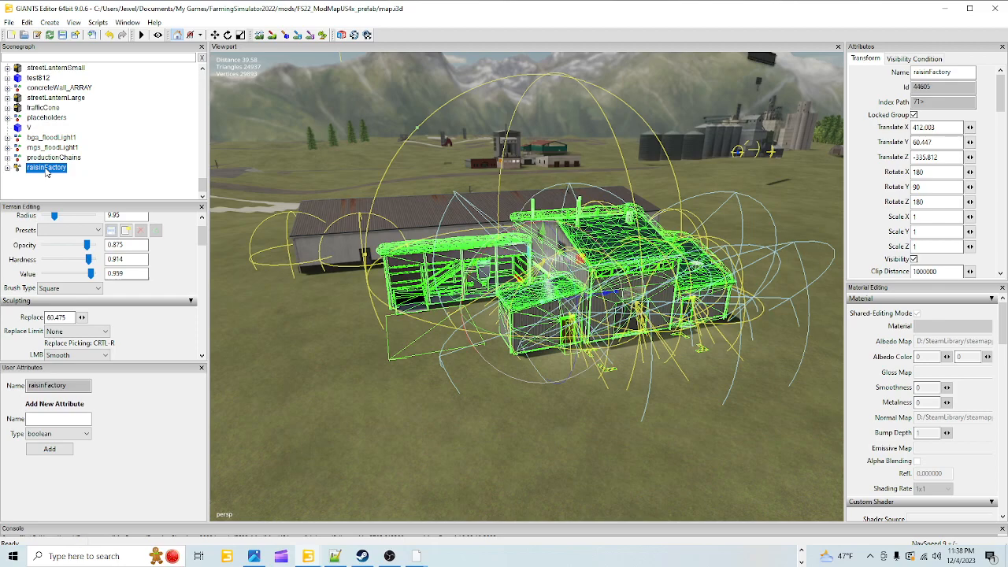
pyautogui.moveTo(46, 173); pyautogui.dragTo(48, 122)
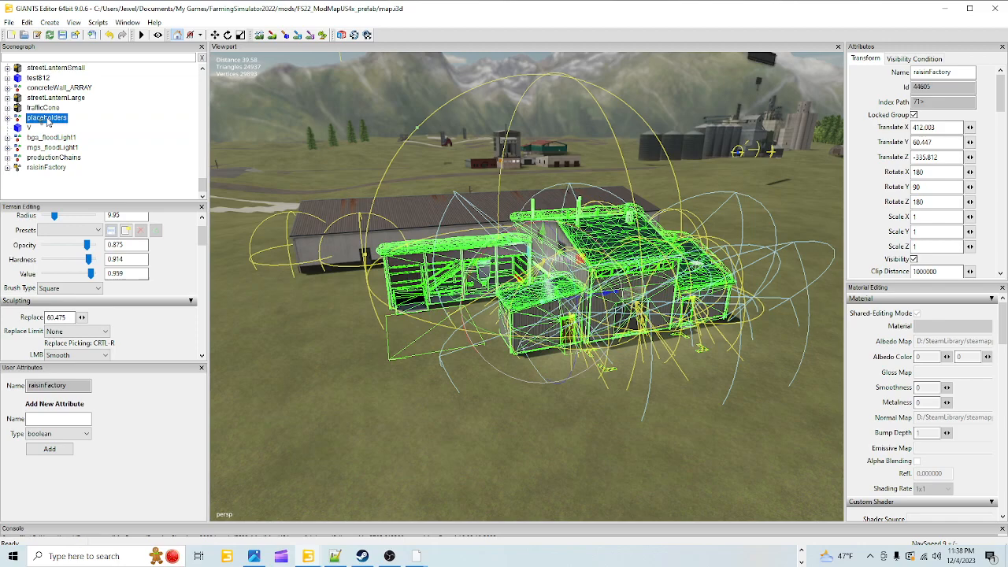
pyautogui.moveTo(48, 122); pyautogui.dragTo(48, 122)
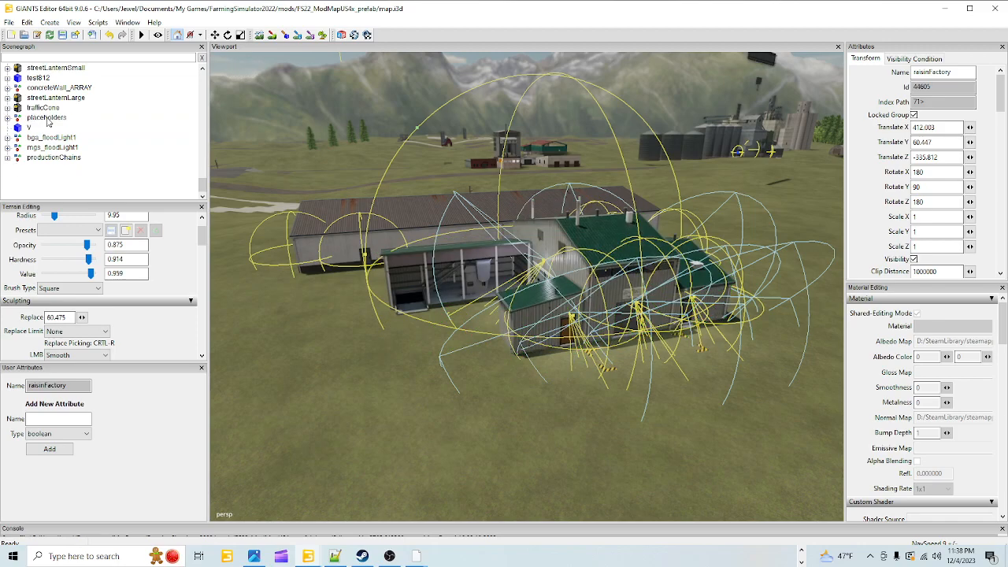
# - Expand the placeholders group, select the raisinFactory inside it, and save the map
pyautogui.click(7, 118)
pyautogui.scroll(-10, 88, 164)
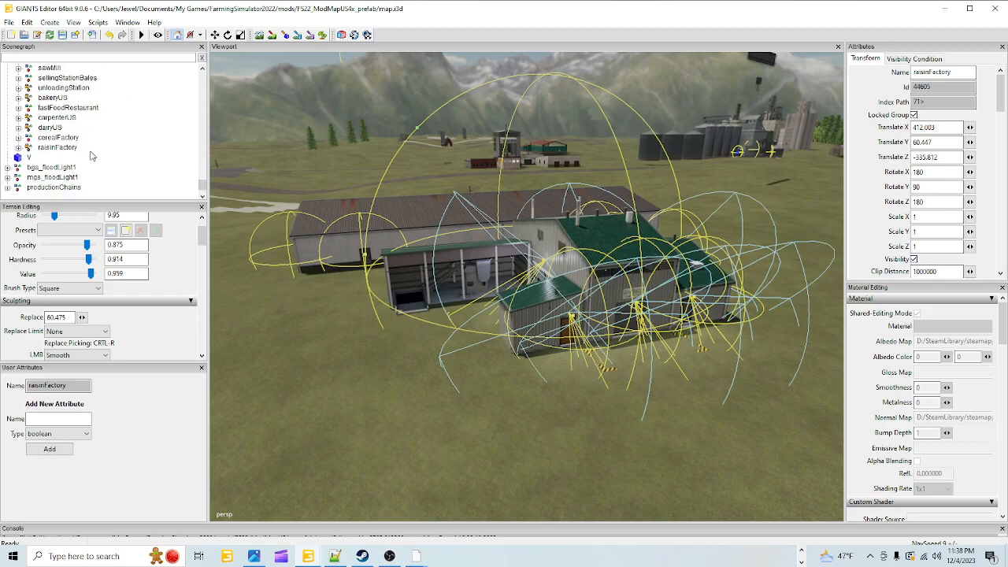
pyautogui.click(71, 149)
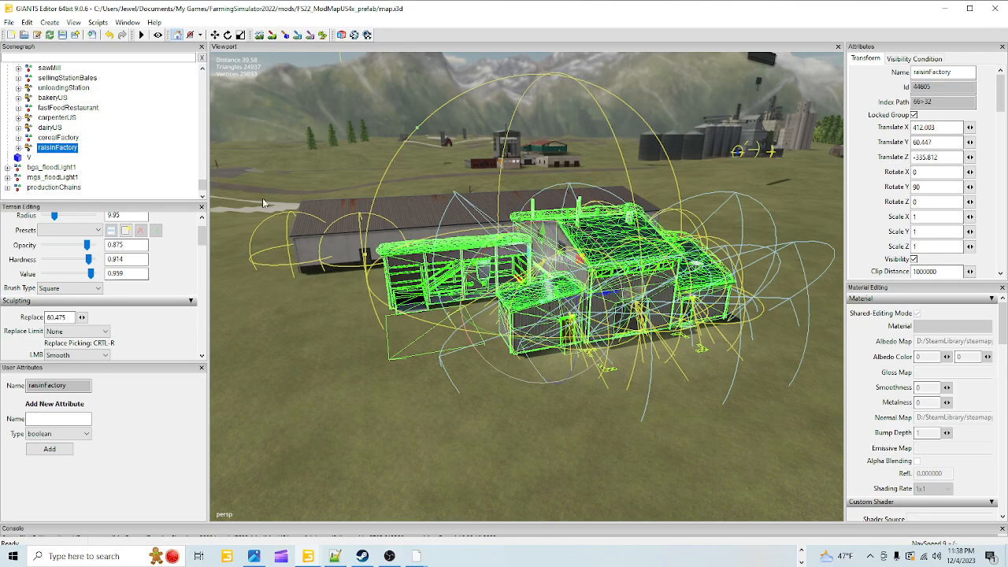
pyautogui.click(62, 35)
# - Switch to Steam, launch Farming Simulator 22, skip the intro and open the career game saves
pyautogui.click(361, 556)
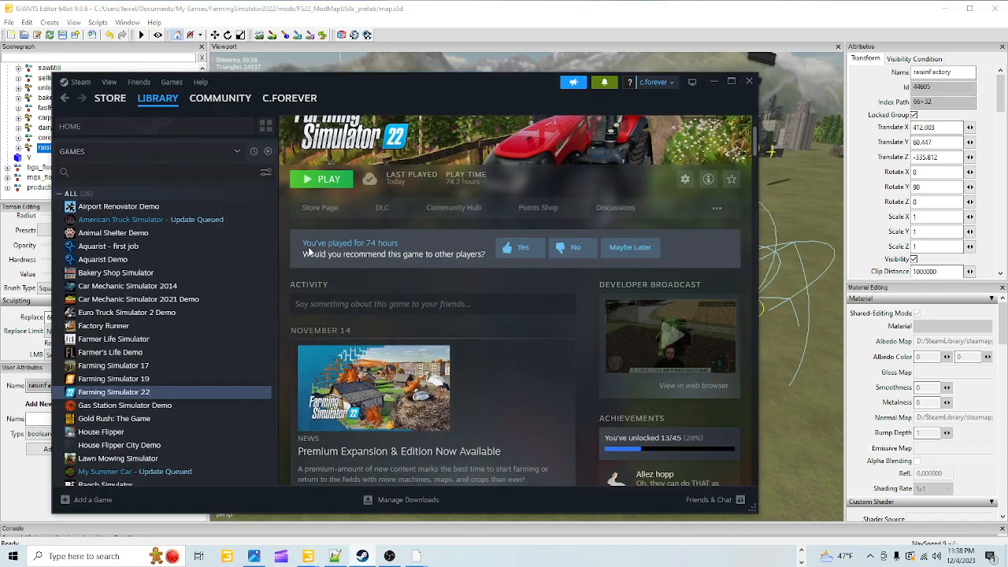
pyautogui.click(323, 180)
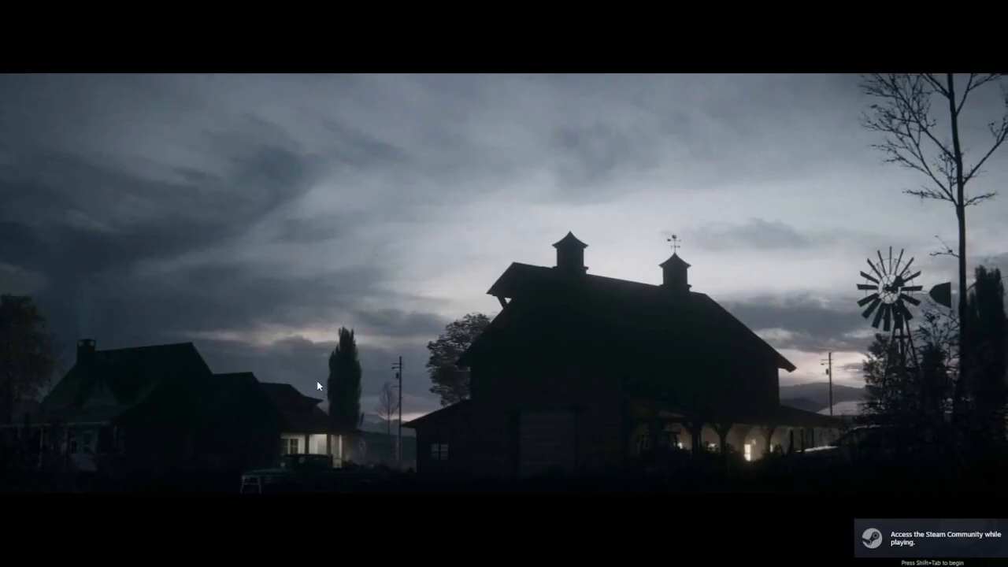
pyautogui.click(318, 381)
pyautogui.click(102, 321)
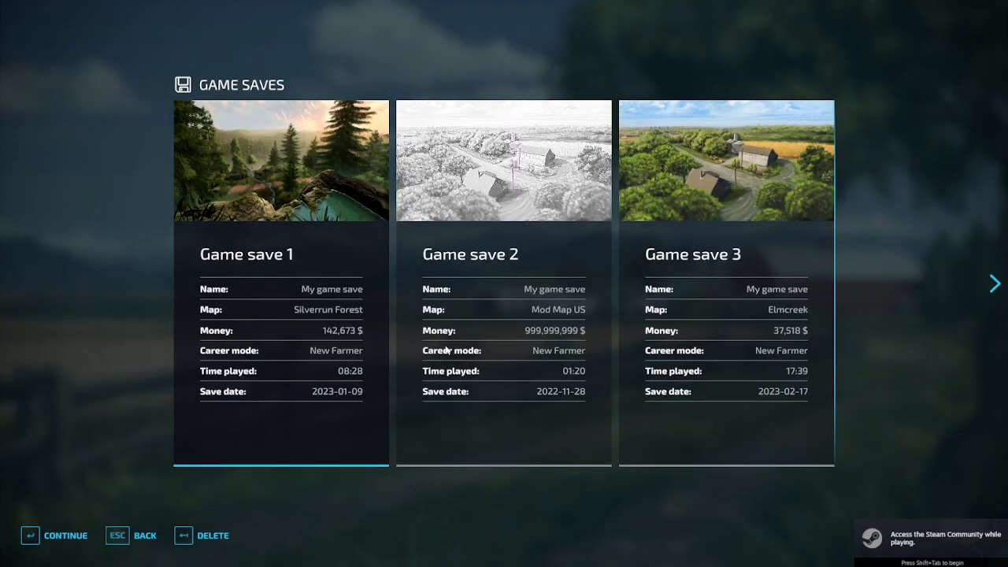
# - Start a new career game on Mod Map US and confirm the preselected character
pyautogui.scroll(-5, 427, 339)
pyautogui.scroll(-5, 427, 337)
pyautogui.click(304, 340)
pyautogui.click(66, 520)
pyautogui.click(65, 515)
pyautogui.scroll(-4, 148, 479)
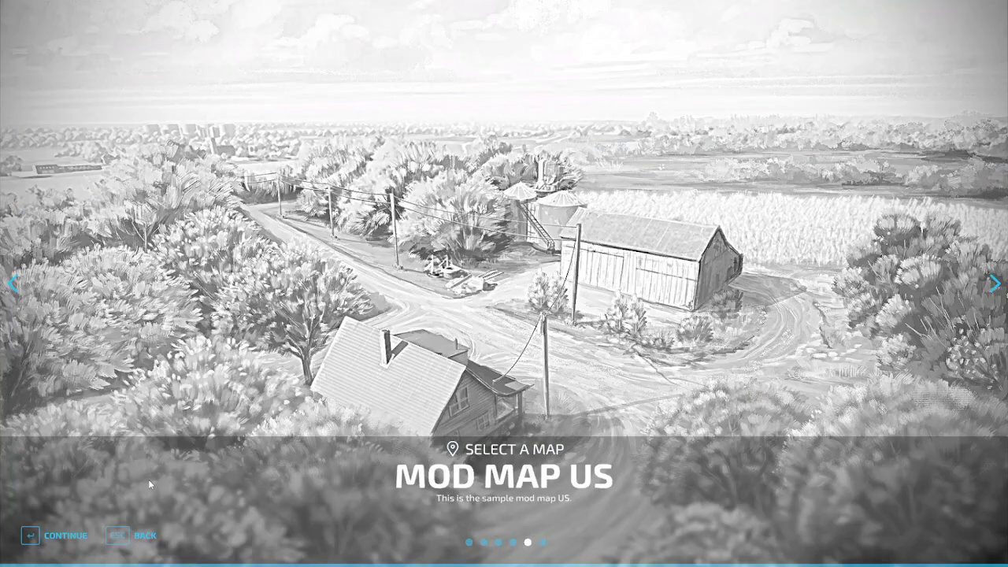
pyautogui.click(32, 503)
pyautogui.click(32, 504)
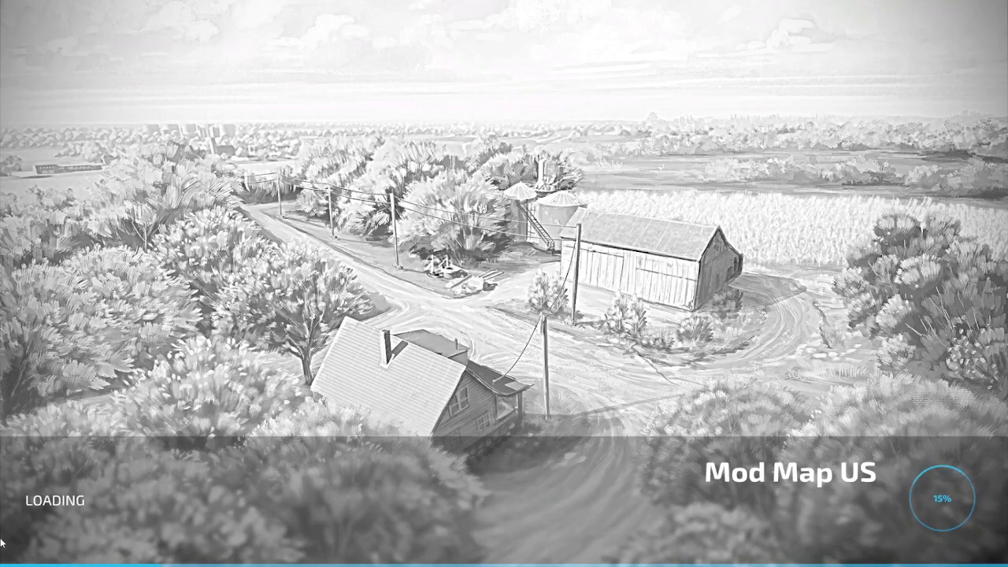
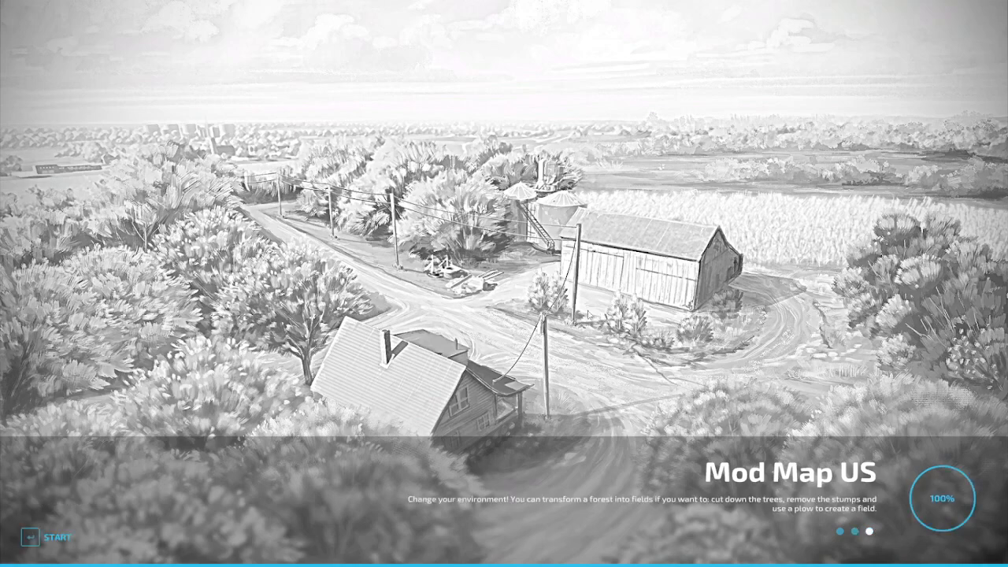
pyautogui.click(54, 504)
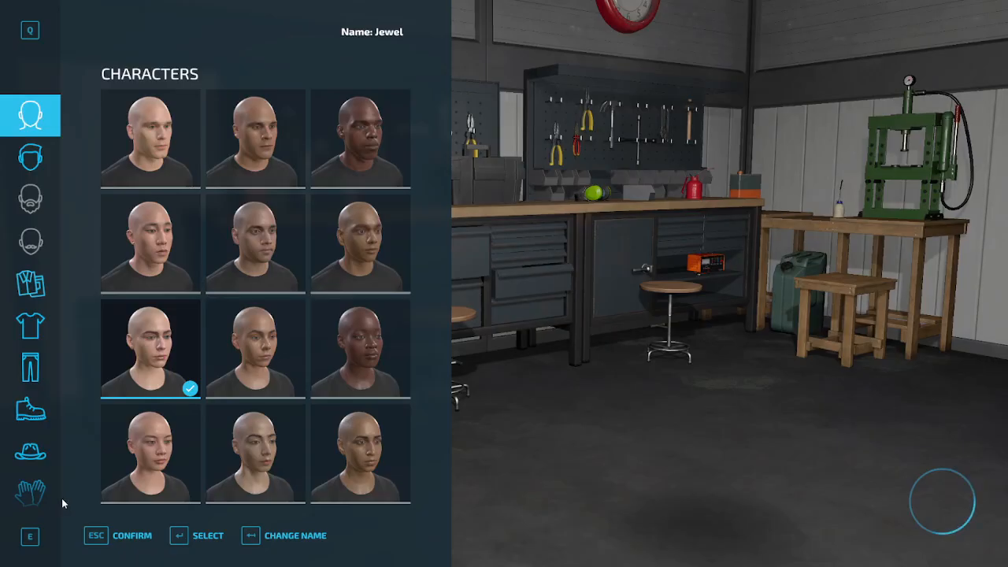
pyautogui.click(92, 503)
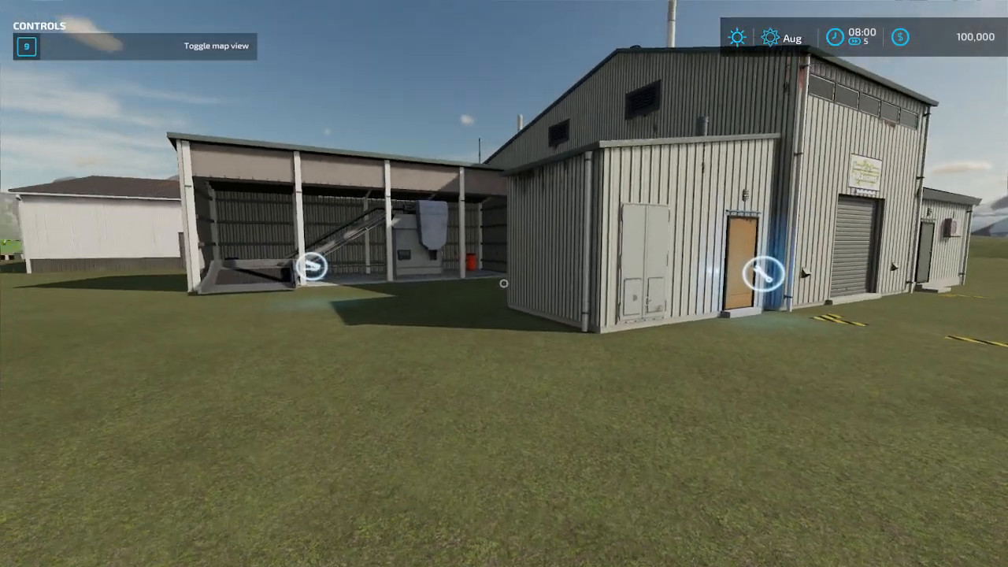
# - Walk to the marker at the factory's wooden door and buy the Grape Processing Unit for 80,000 $
pyautogui.press('w')
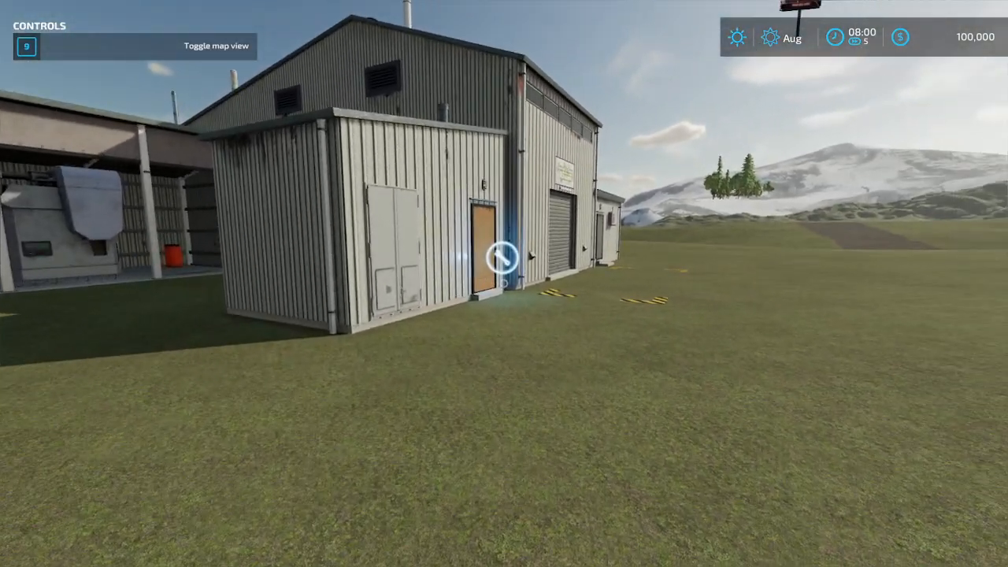
pyautogui.press('w')
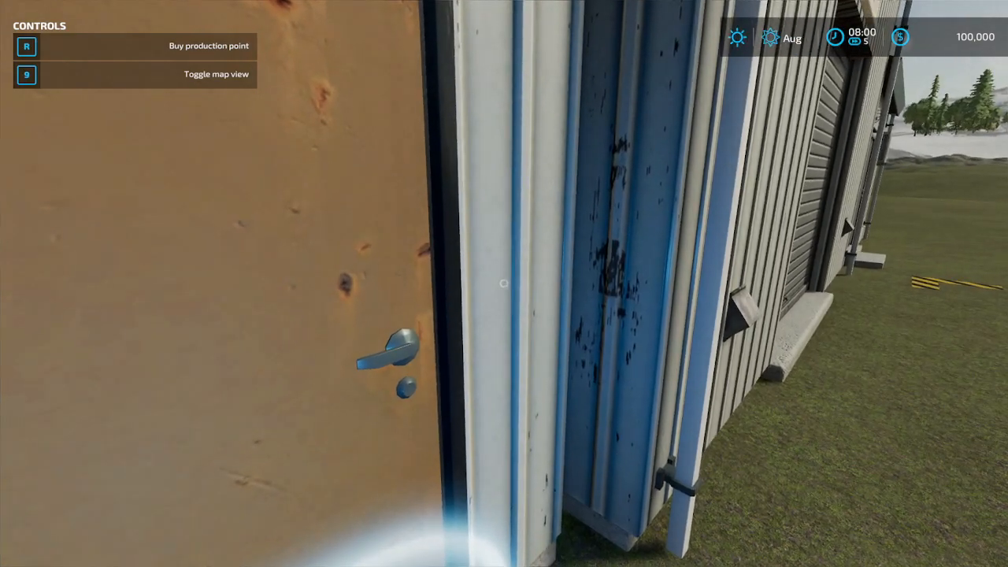
pyautogui.press('r')
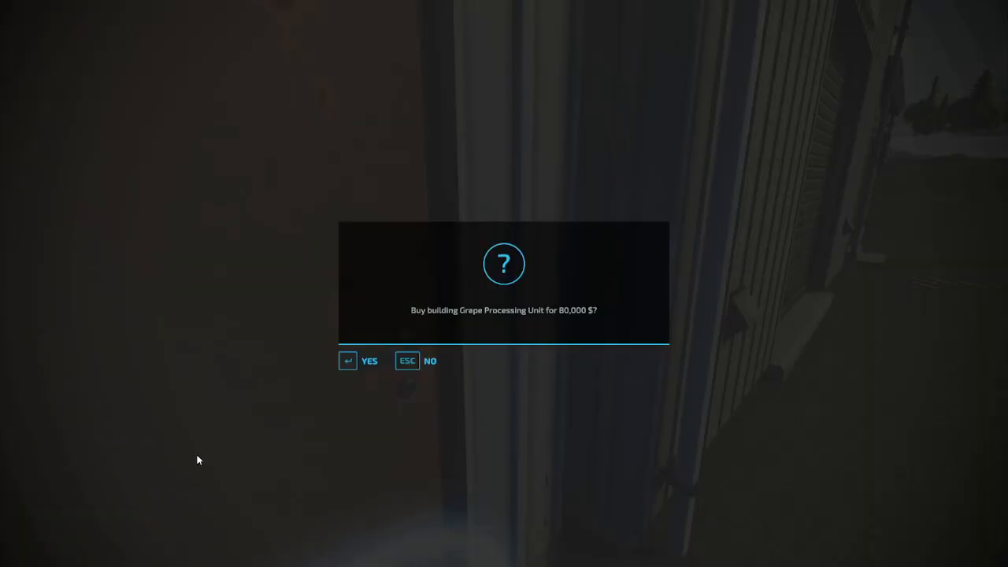
pyautogui.click(325, 343)
pyautogui.click(325, 343)
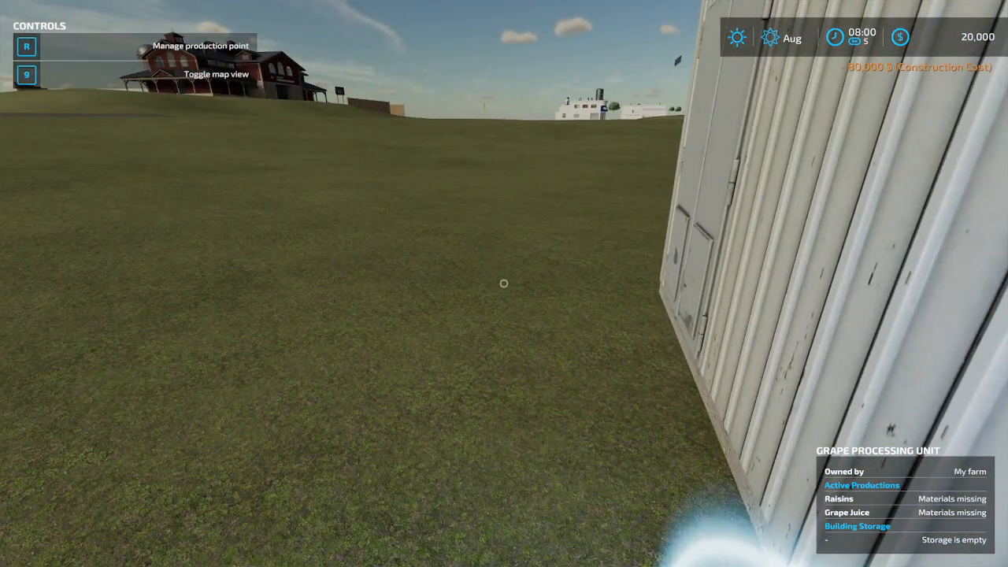
# - Walk around the Grape Processing Unit and inspect its unloading ramp, markers, outer walls and surrounding terrain
pyautogui.press('w')
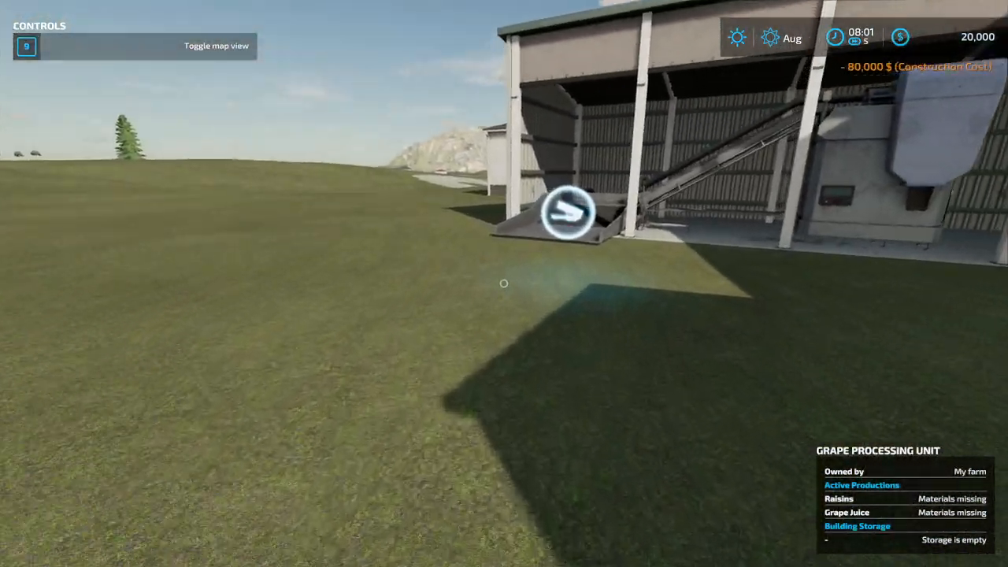
pyautogui.press('w')
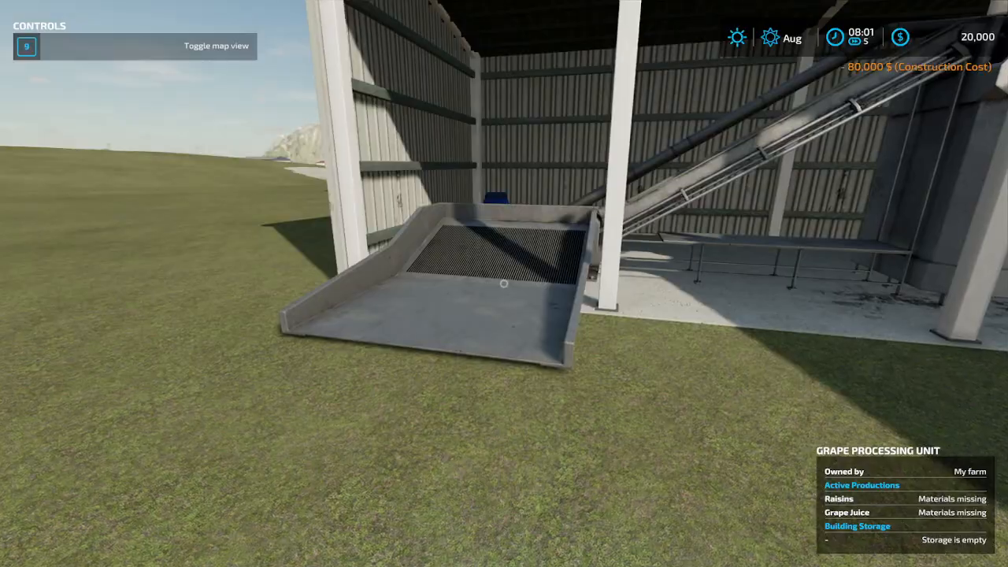
pyautogui.press('s')
pyautogui.press('s')
pyautogui.press('s')
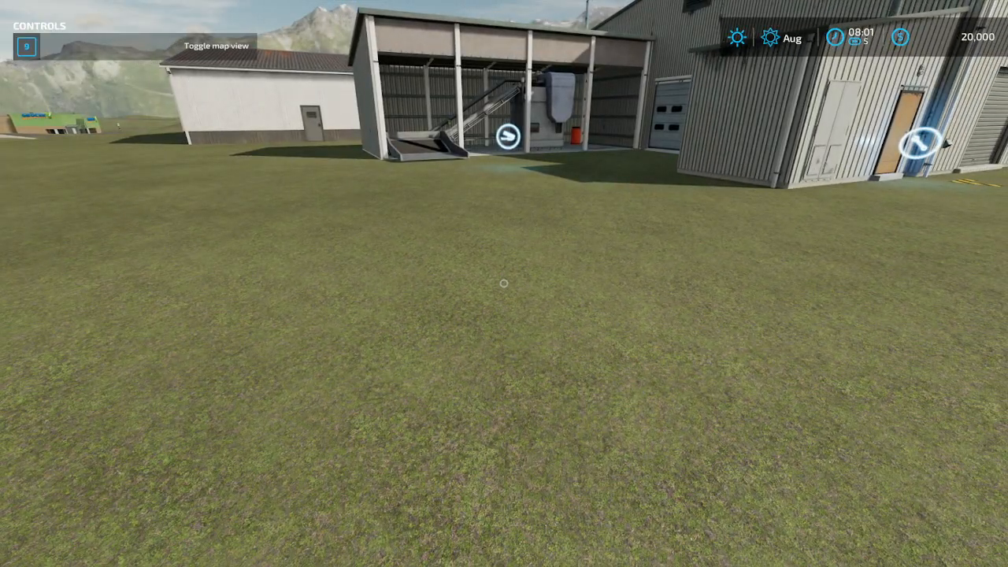
pyautogui.press('w')
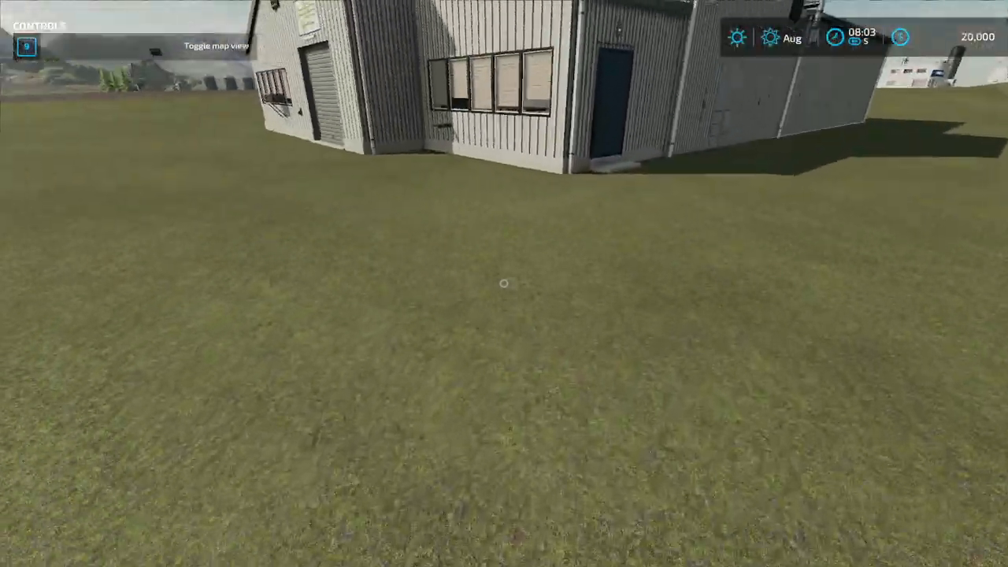
pyautogui.press('w')
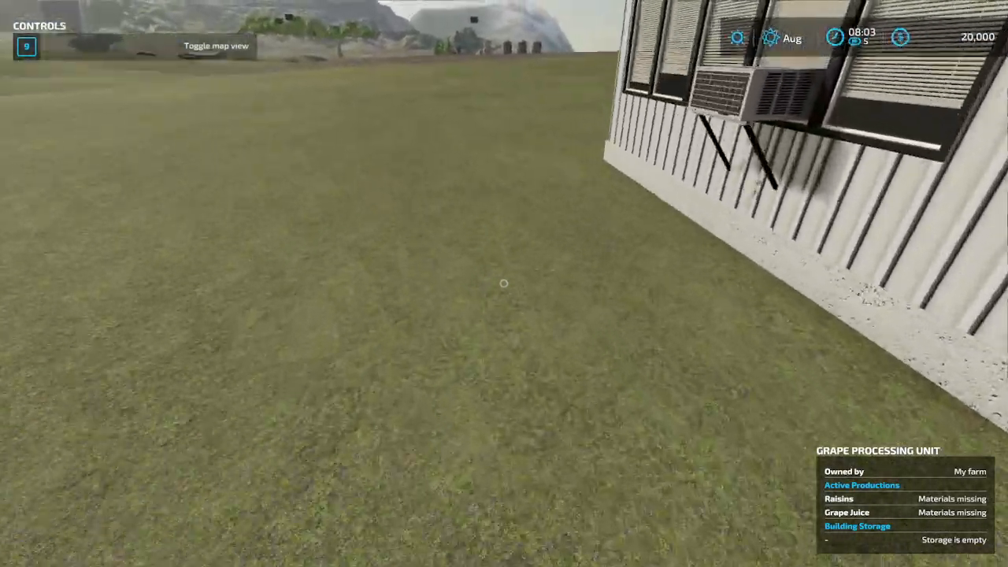
pyautogui.press('w')
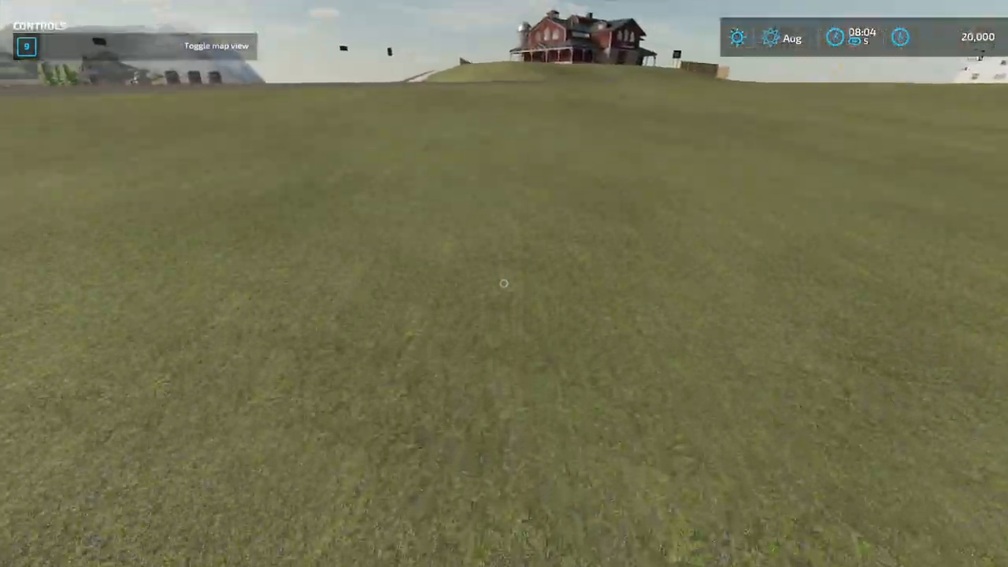
pyautogui.press('w')
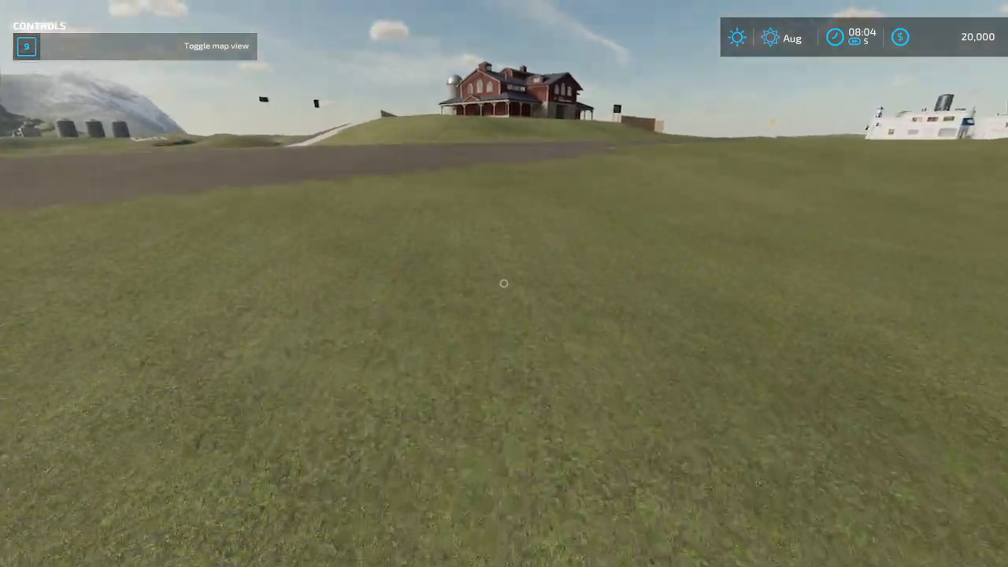
pyautogui.press('w')
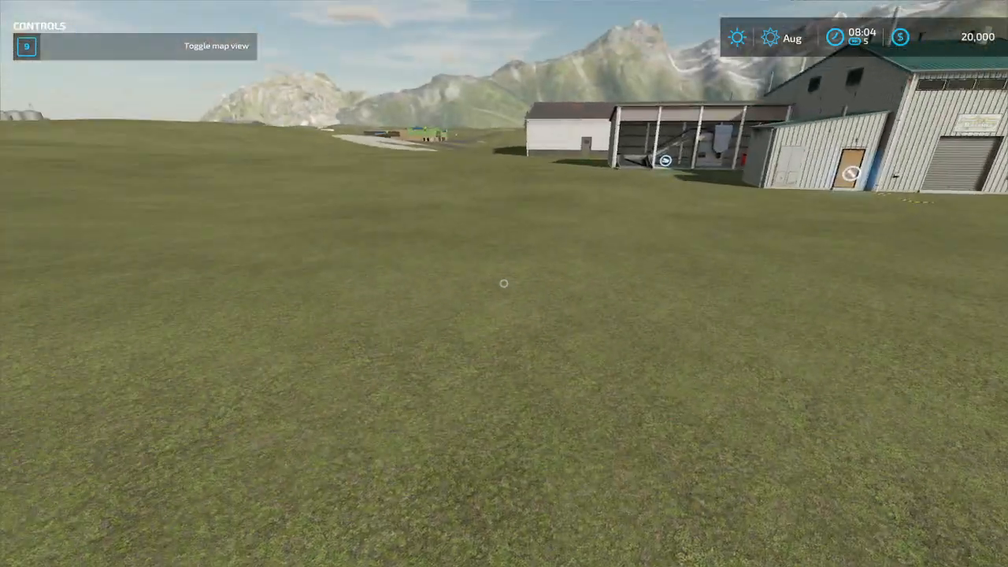
pyautogui.press('w')
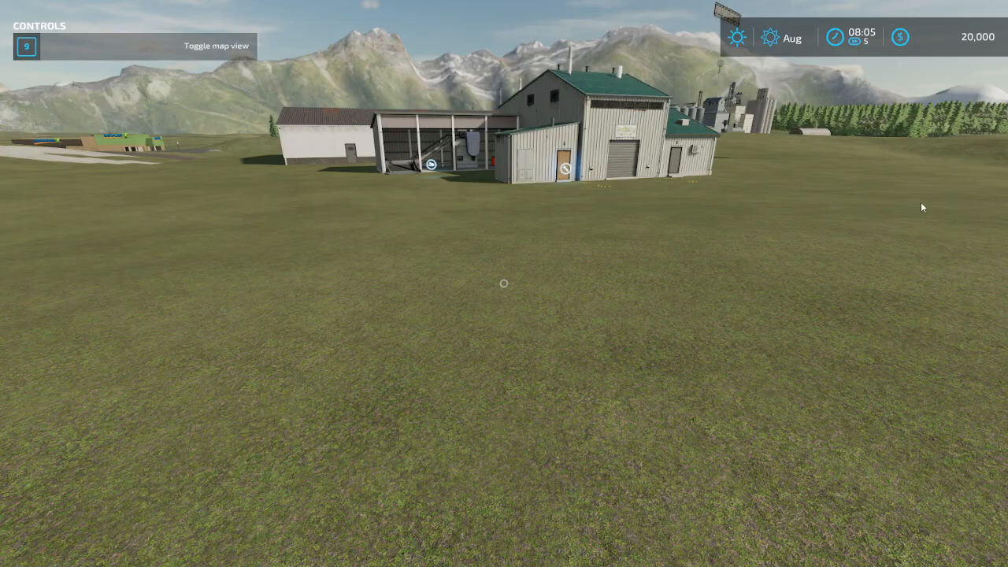
# - Open the in-game map, select the Grape Processing Unit's icon and visit that location
pyautogui.press('Escape')
pyautogui.click(32, 200)
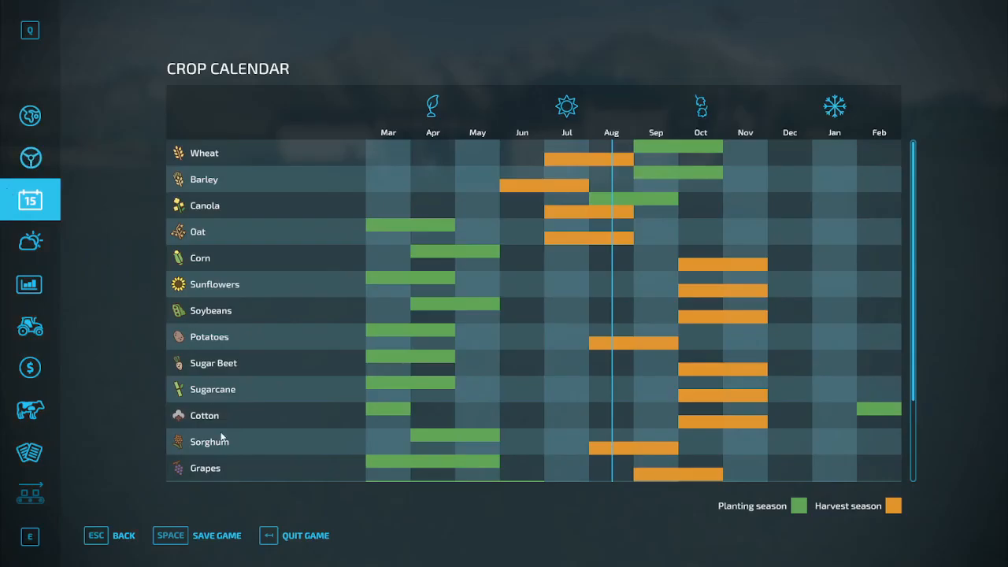
pyautogui.click(285, 507)
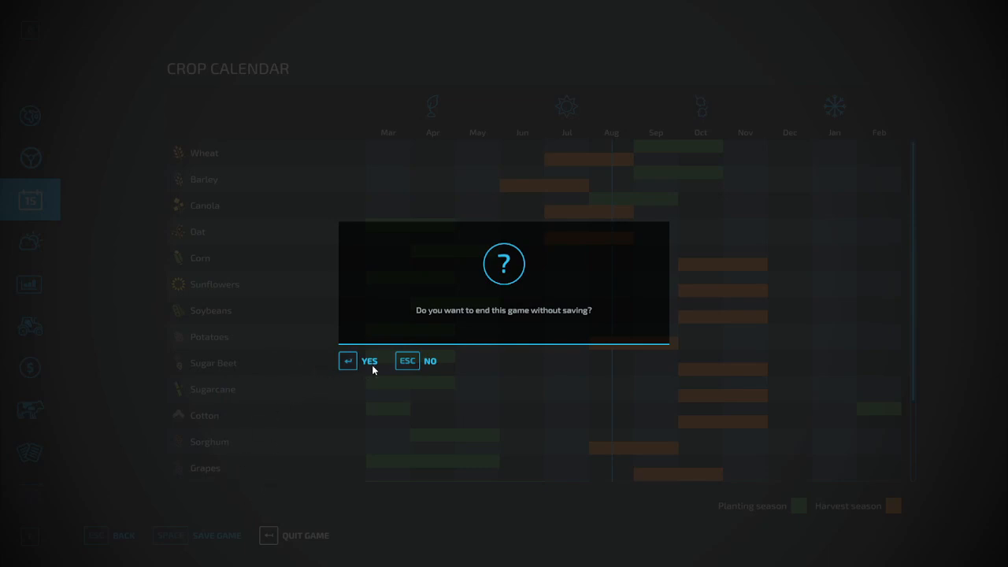
pyautogui.click(407, 360)
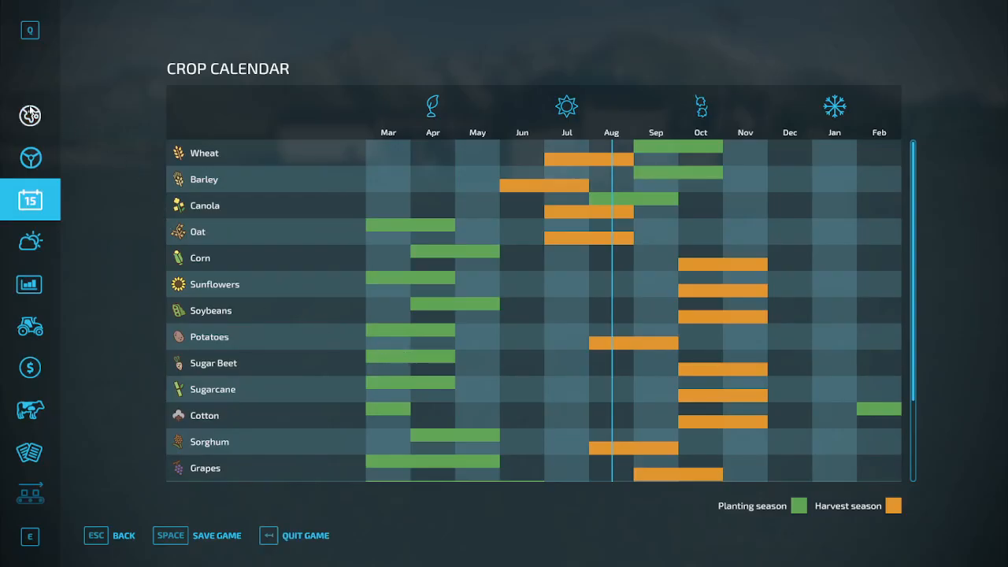
pyautogui.click(31, 114)
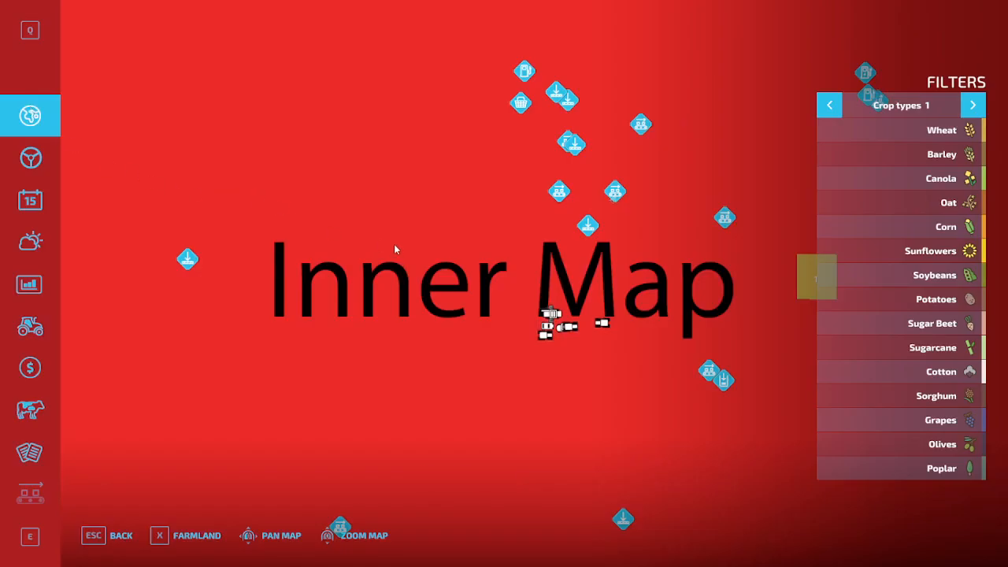
pyautogui.click(614, 194)
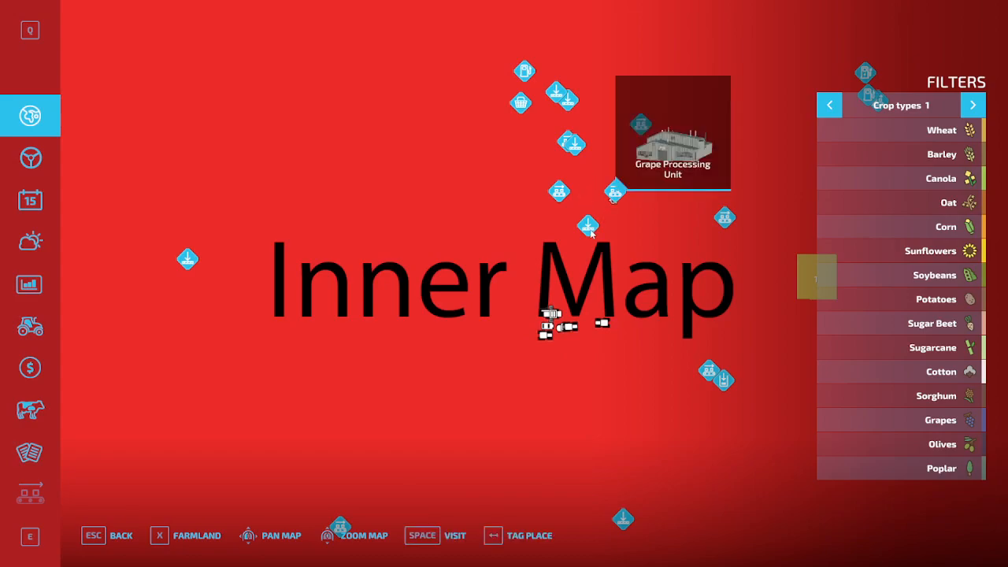
pyautogui.click(419, 513)
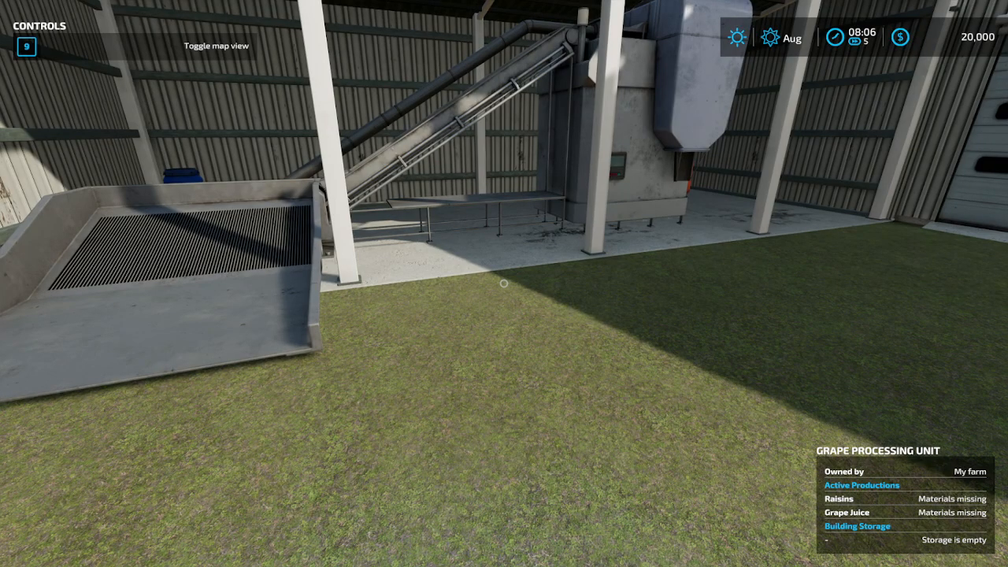
# - Reopen the in-game map and examine the production, selling, fuel and animal icons across it
pyautogui.press('Escape')
pyautogui.moveTo(612, 366); pyautogui.dragTo(620, 494)
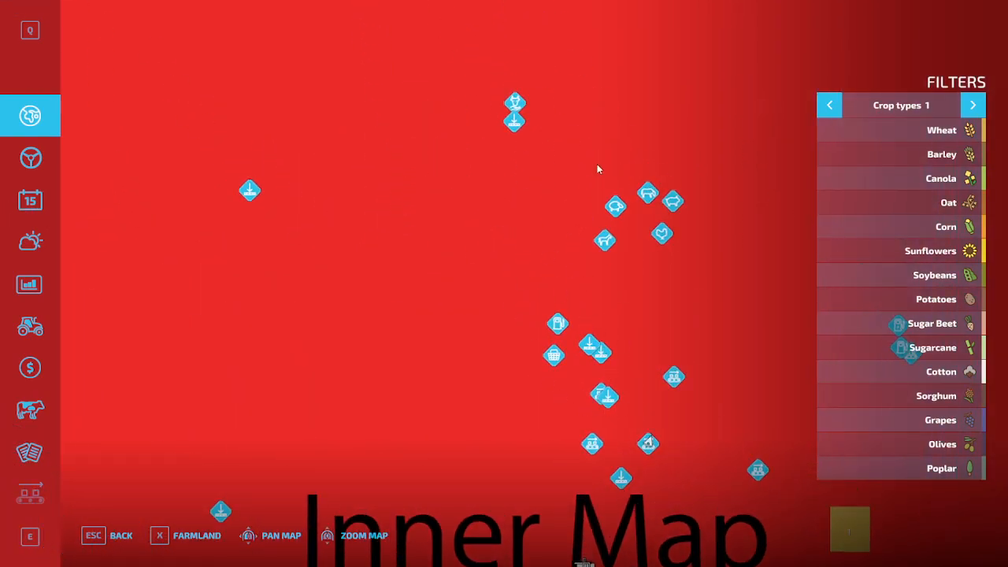
pyautogui.moveTo(393, 326); pyautogui.dragTo(486, 200)
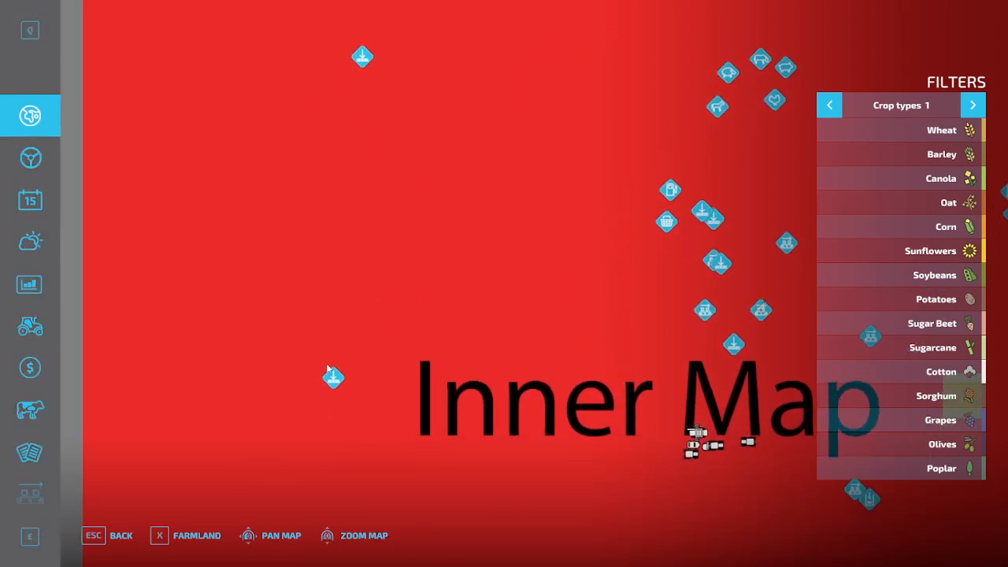
pyautogui.moveTo(491, 365); pyautogui.dragTo(455, 159)
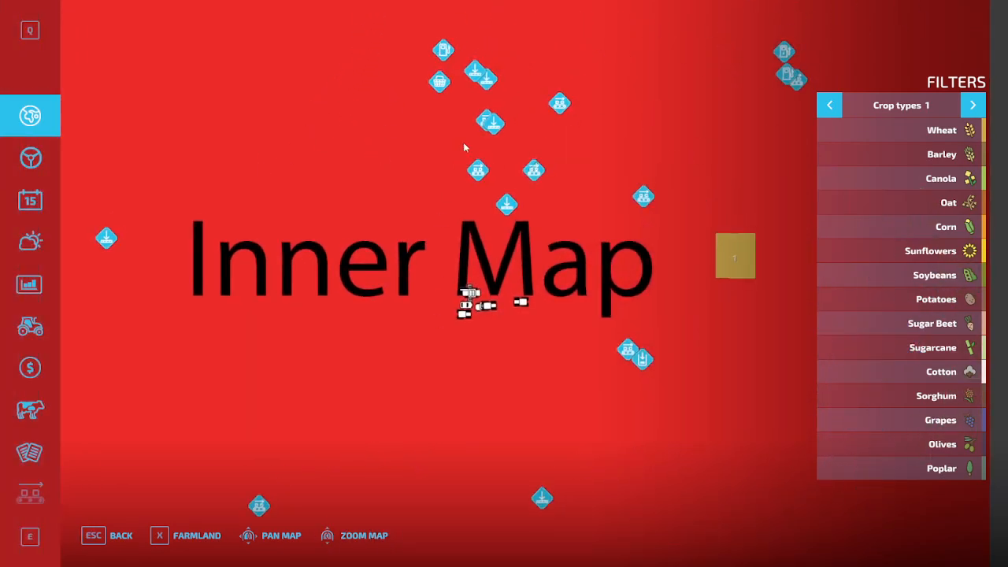
pyautogui.moveTo(540, 94); pyautogui.dragTo(482, 350)
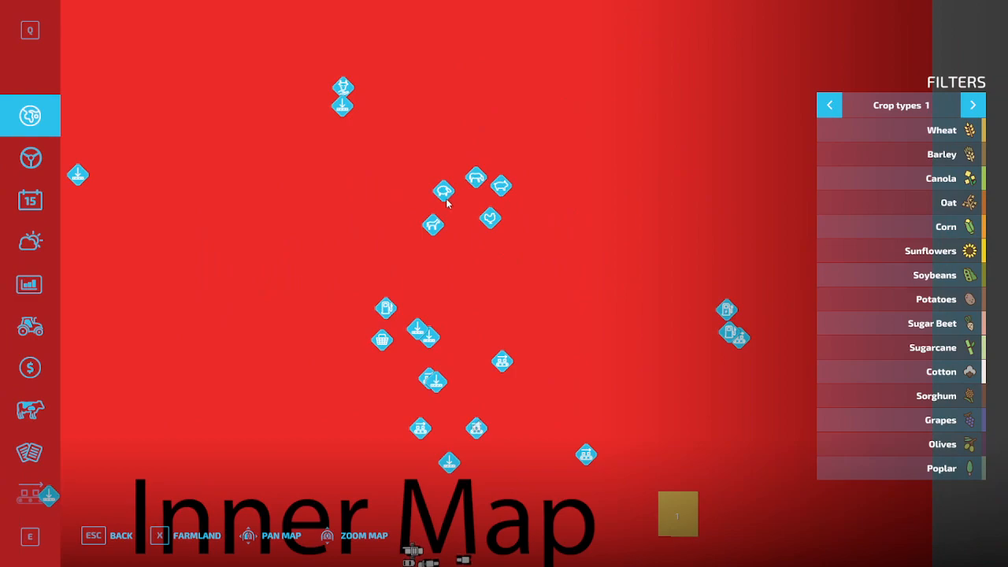
pyautogui.moveTo(491, 259); pyautogui.dragTo(490, 158)
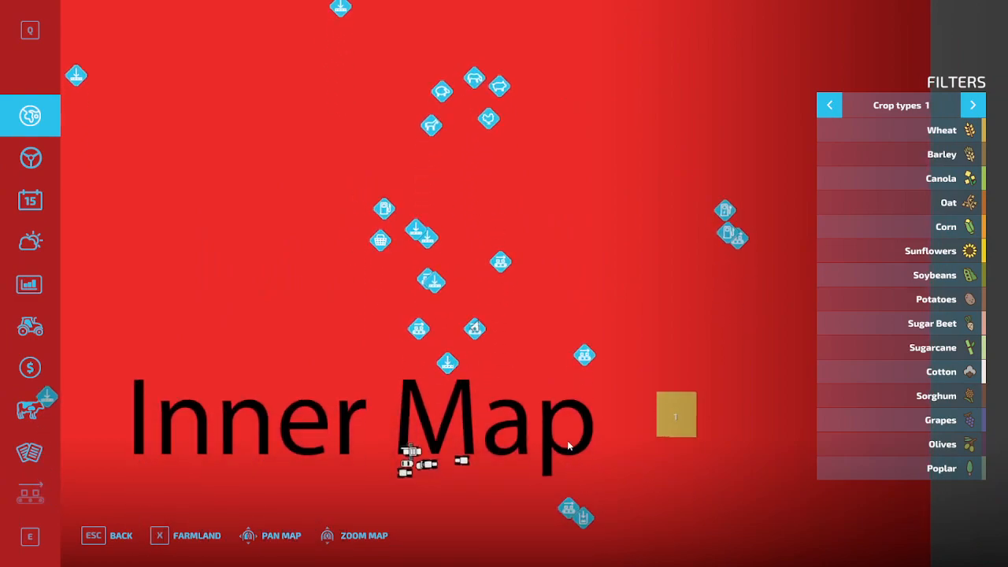
pyautogui.moveTo(504, 378); pyautogui.dragTo(564, 193)
pyautogui.moveTo(329, 298); pyautogui.dragTo(323, 338)
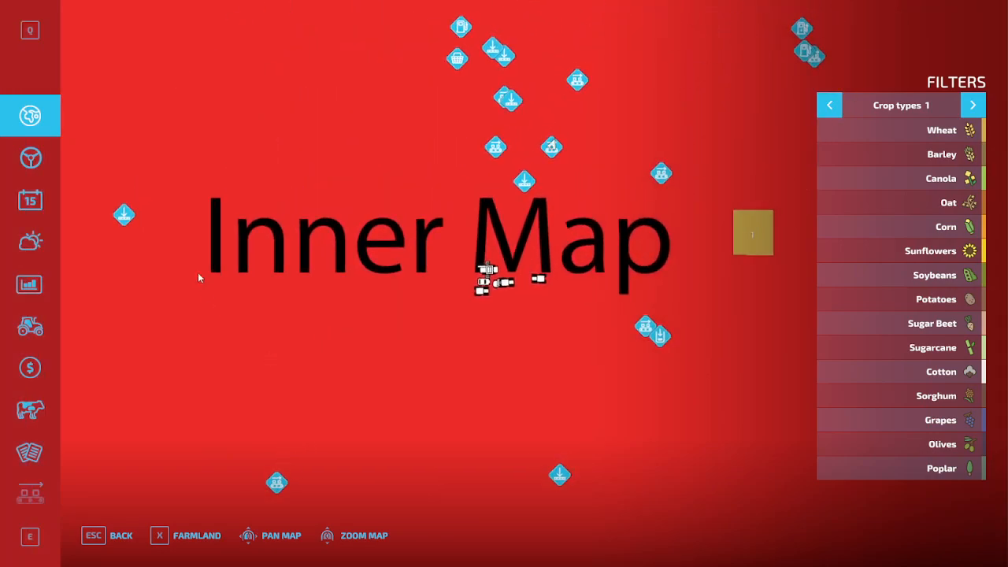
# - Leave the in-game map, end the game without saving, quit Farming Simulator 22 and return to GIANTS Editor
pyautogui.moveTo(423, 259); pyautogui.dragTo(394, 266)
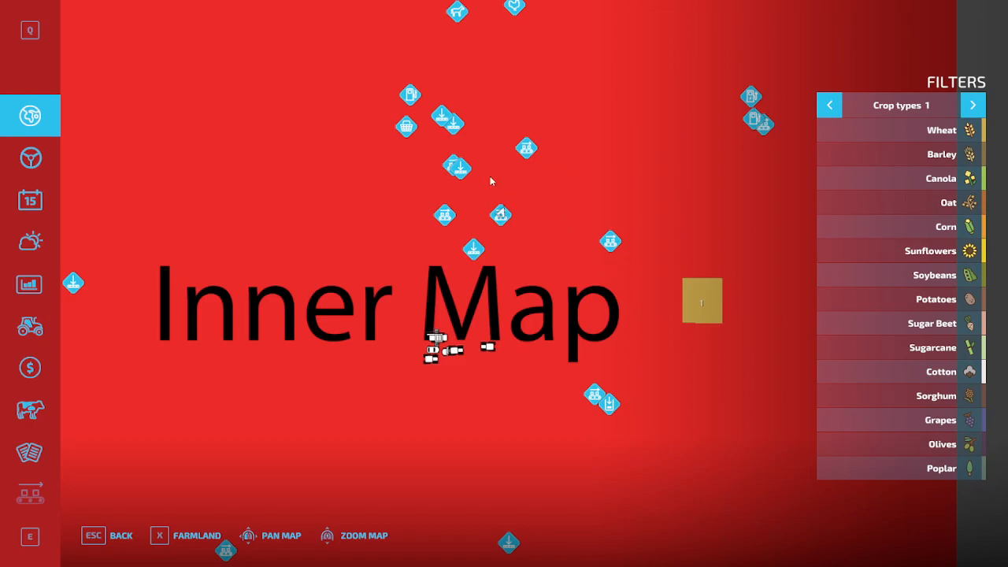
pyautogui.moveTo(432, 364); pyautogui.dragTo(357, 406)
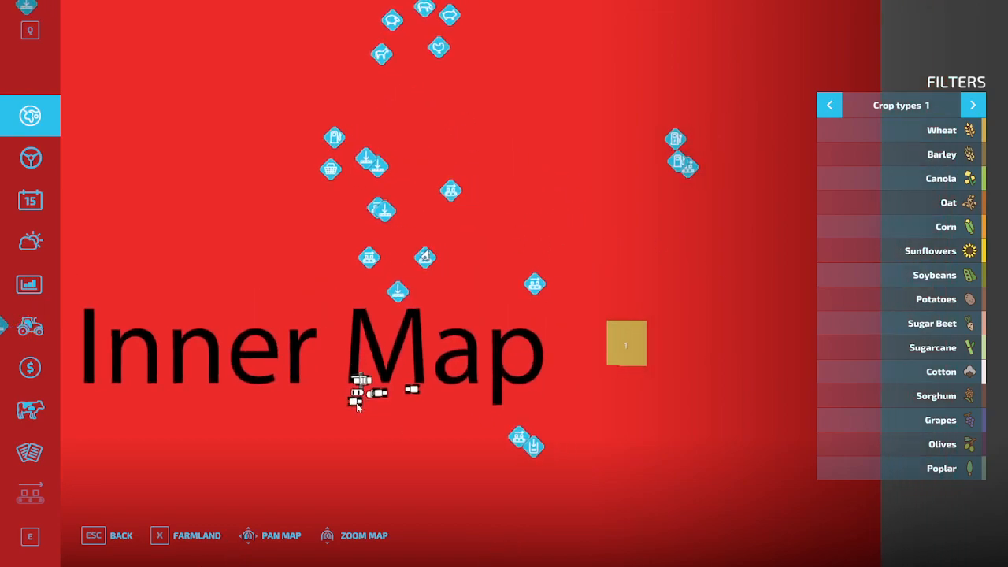
pyautogui.click(46, 198)
pyautogui.press('BackSpace')
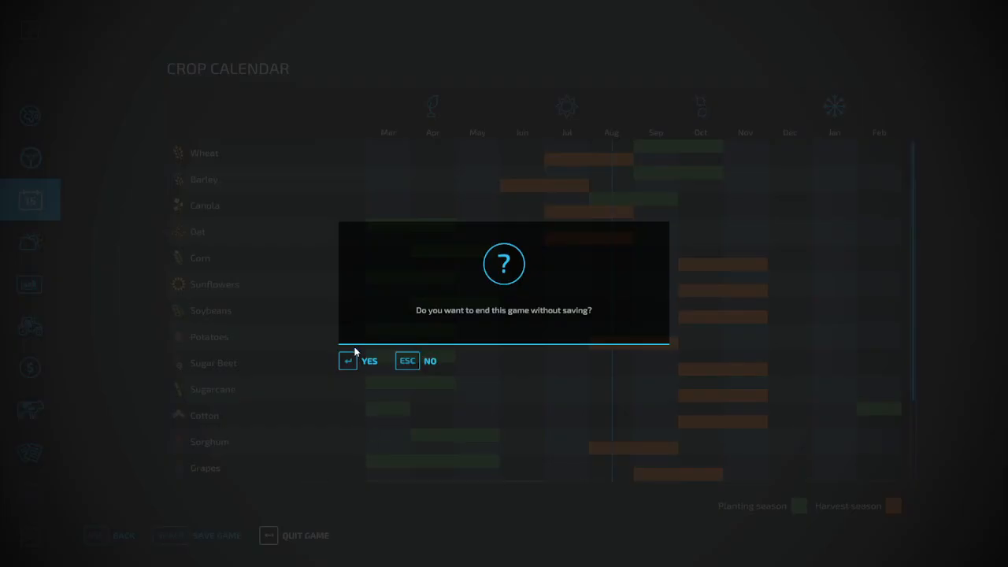
pyautogui.press('Return')
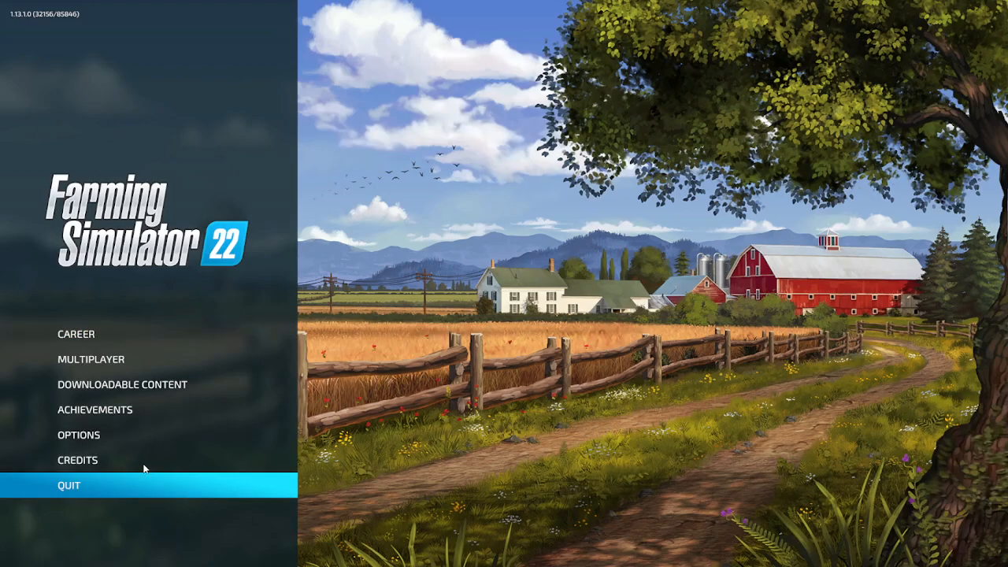
pyautogui.click(150, 485)
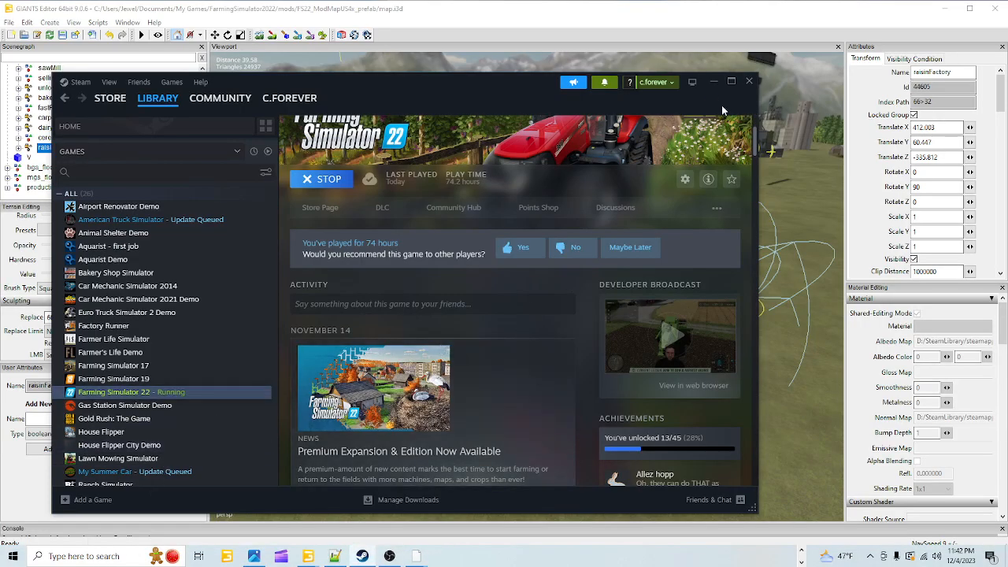
pyautogui.click(714, 82)
# - Expand the gameplay group and its triggerMarkers subgroup in the Scenegraph
pyautogui.scroll(2, 204, 180)
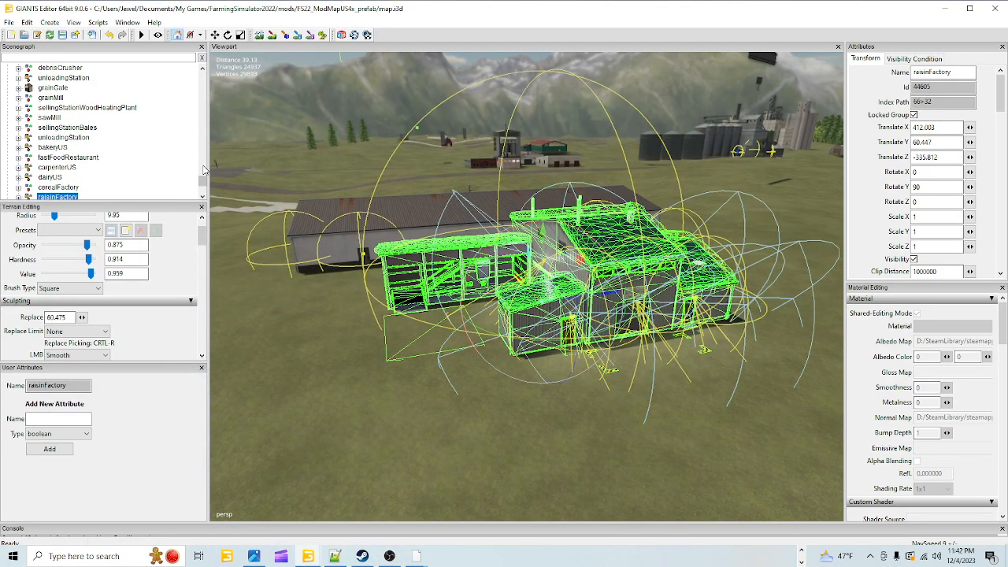
pyautogui.moveTo(203, 179); pyautogui.dragTo(209, 72)
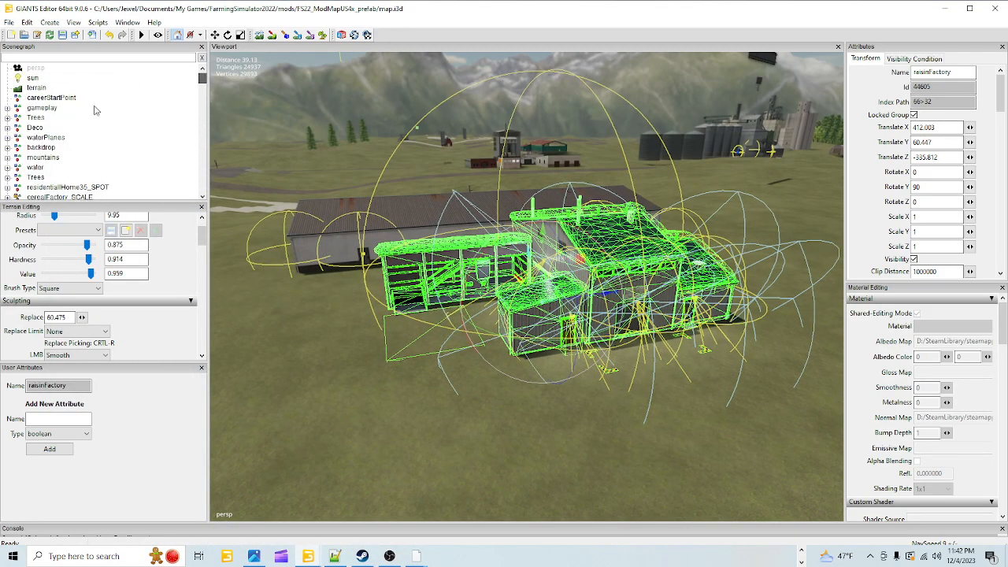
pyautogui.click(7, 108)
pyautogui.scroll(-1, 49, 122)
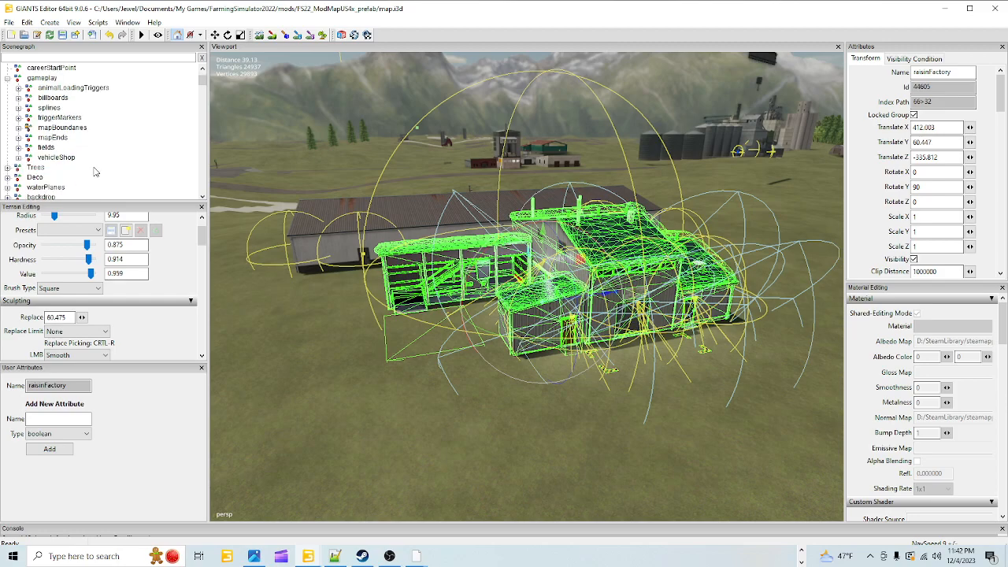
pyautogui.click(18, 118)
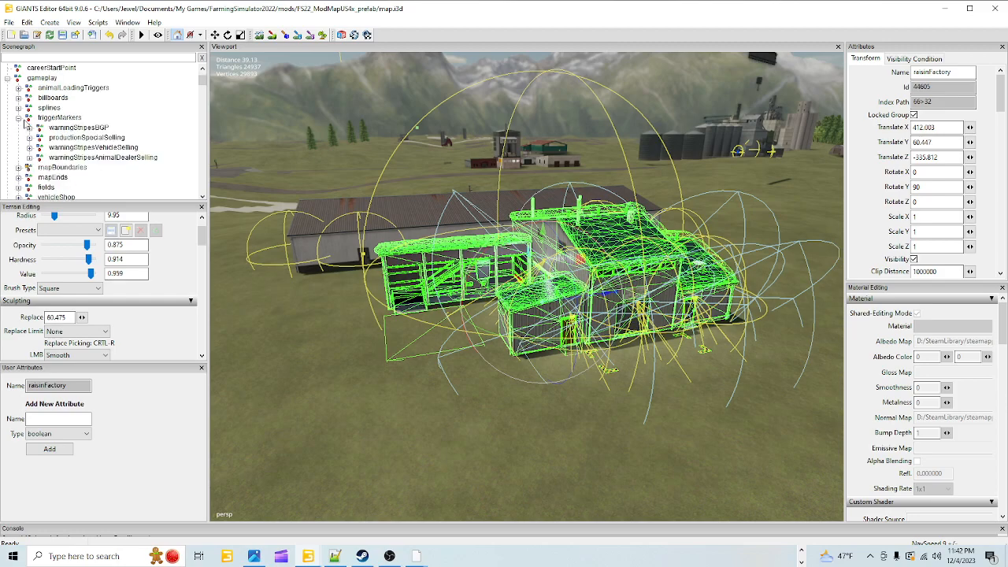
# - Select warningStripesBGP, productionSpecialSelling, warningStripesVehicleSelling and warningStripesAnimalDealerSelling in turn to review the trigger marker groups
pyautogui.click(95, 129)
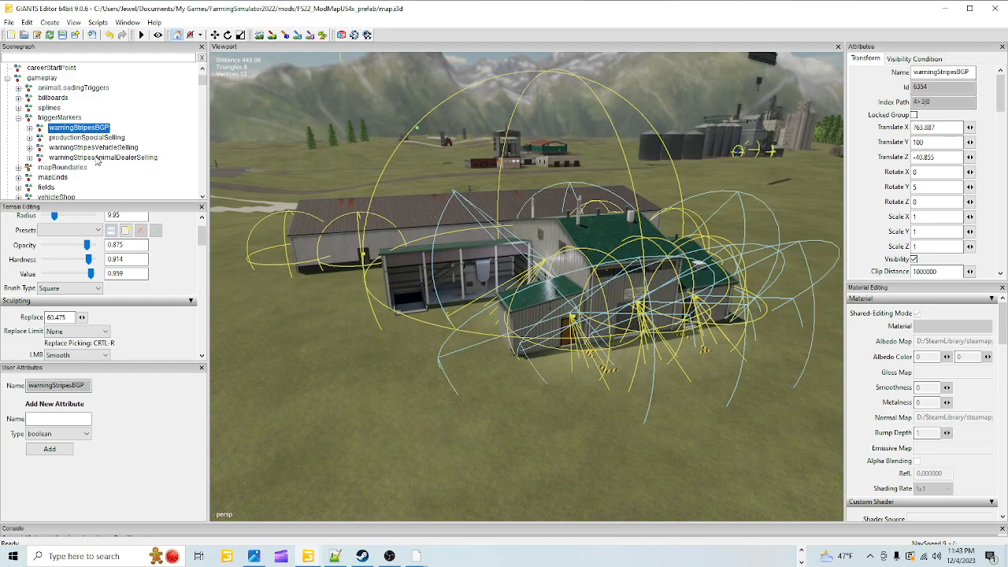
pyautogui.click(92, 139)
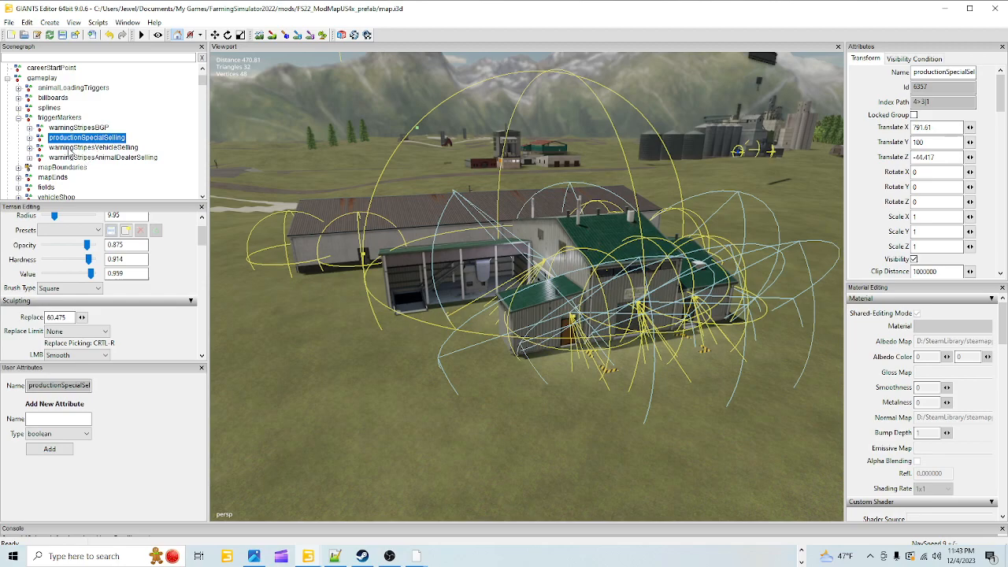
pyautogui.click(71, 148)
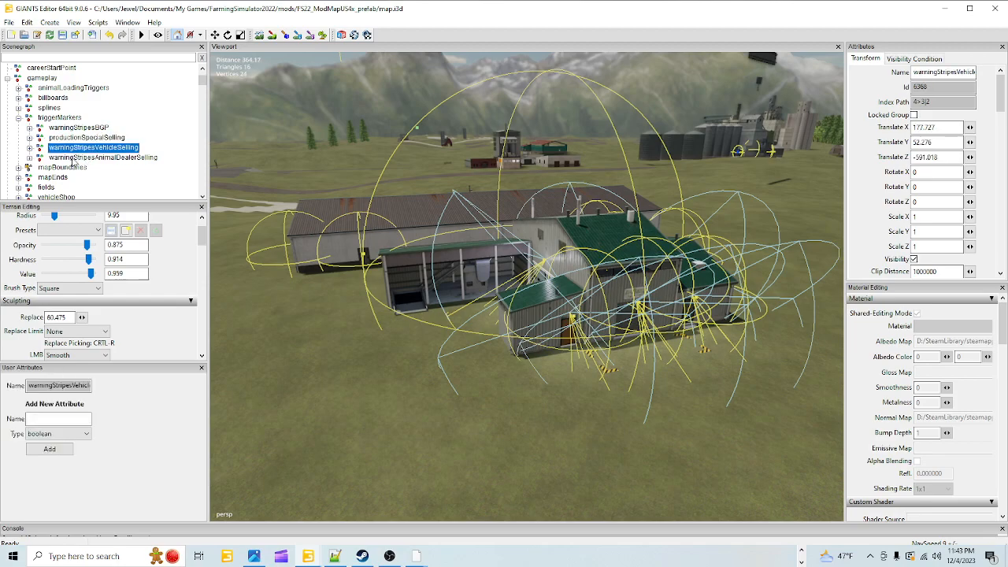
pyautogui.click(106, 157)
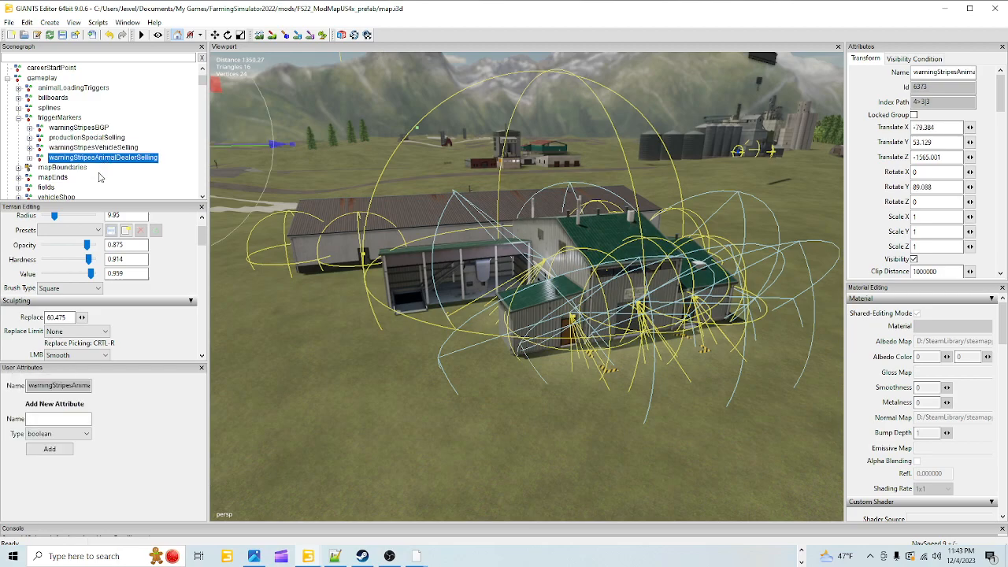
# - Frame warningStripesVehicleSelling in the viewport and examine its striped corner markers beside the building
pyautogui.click(98, 149)
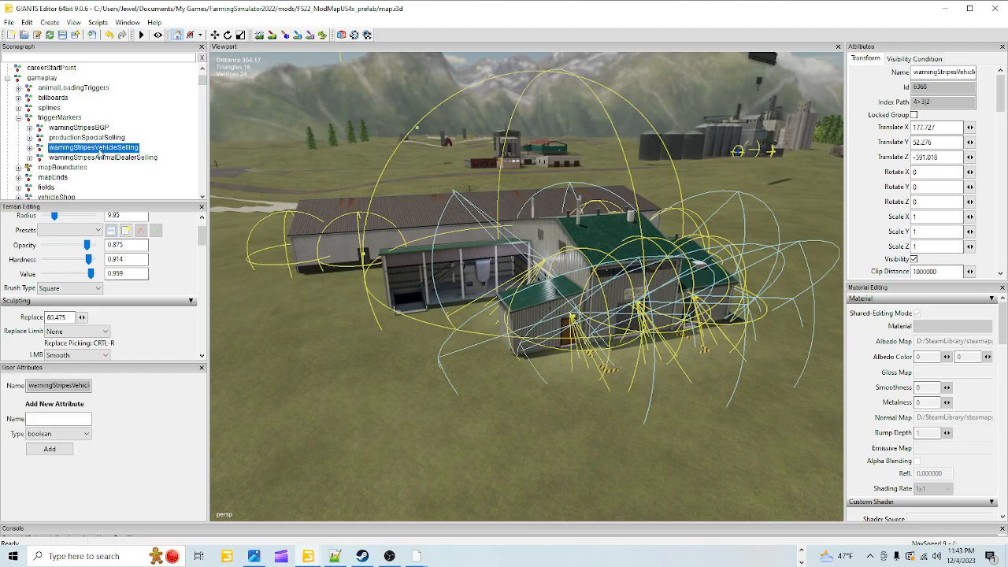
pyautogui.press('f')
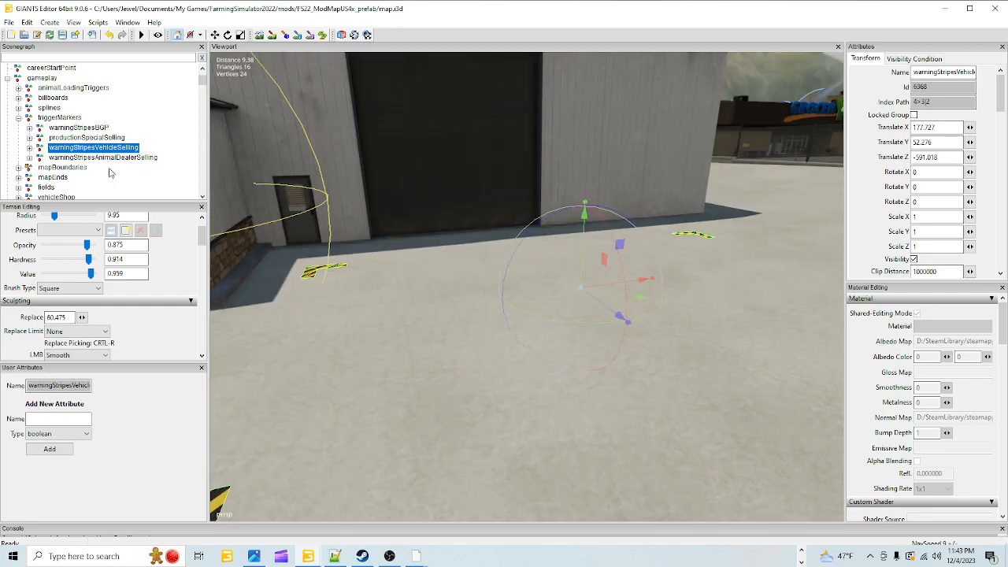
pyautogui.moveTo(434, 189)
pyautogui.keyDown('alt'); pyautogui.mouseDown()
pyautogui.moveTo(246, 161)
pyautogui.moveTo(270, 199)
pyautogui.mouseUp(); pyautogui.keyUp('alt')
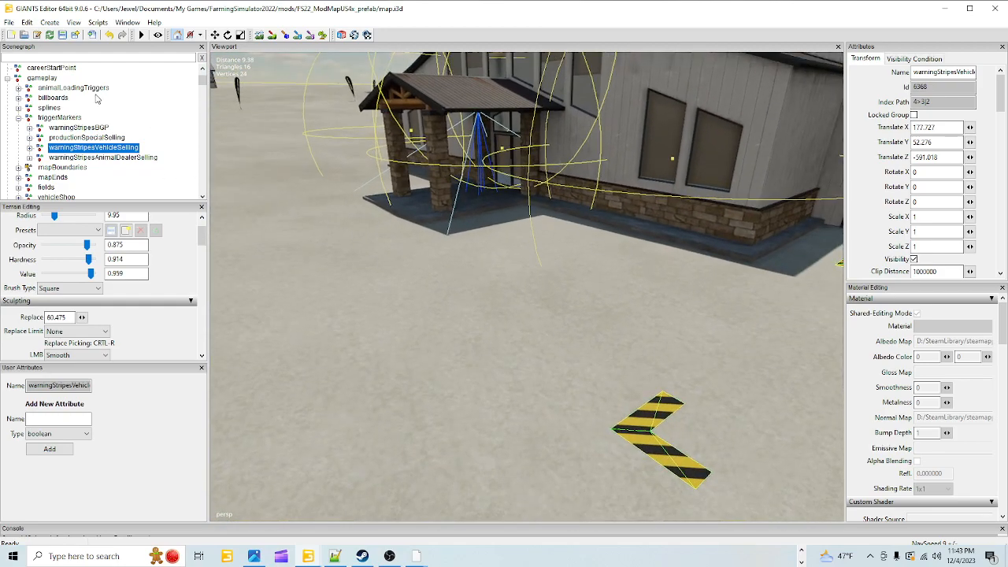
# - Frame productionSpecialSelling in the viewport and examine where its markers lie among the fields
pyautogui.click(82, 138)
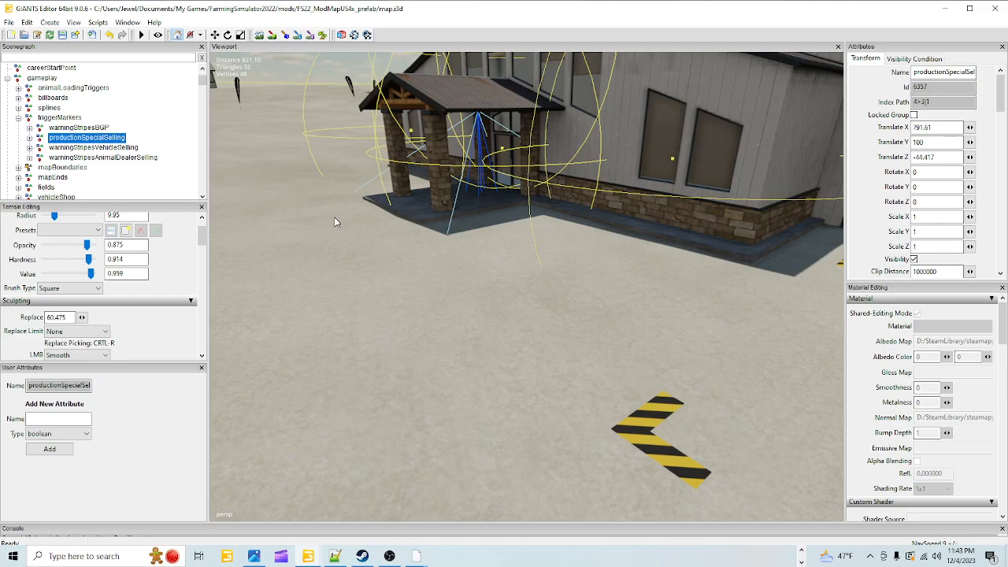
pyautogui.press('f')
pyautogui.keyDown('alt'); pyautogui.moveTo(473, 229); pyautogui.dragTo(634, 385); pyautogui.keyUp('alt')
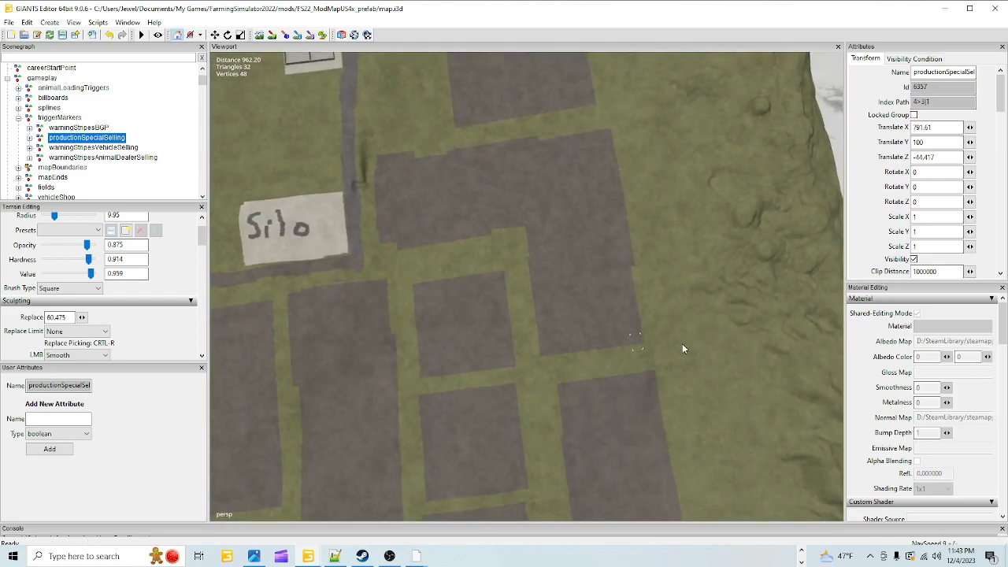
pyautogui.keyDown('alt'); pyautogui.moveTo(612, 343); pyautogui.dragTo(549, 335); pyautogui.keyUp('alt')
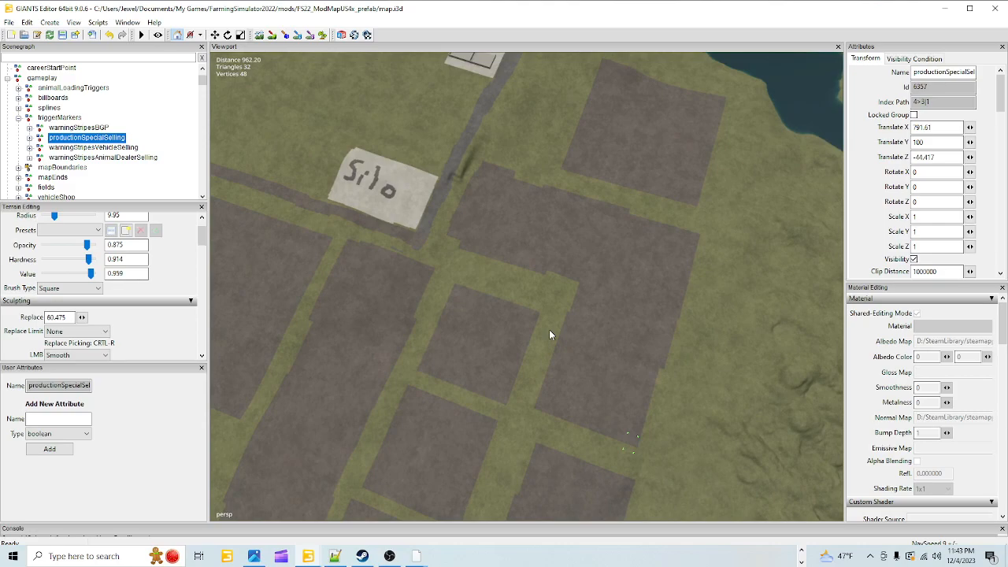
# - Expand productionSpecialSelling to reveal its child groups and look across the fields towards the Silo area
pyautogui.click(29, 138)
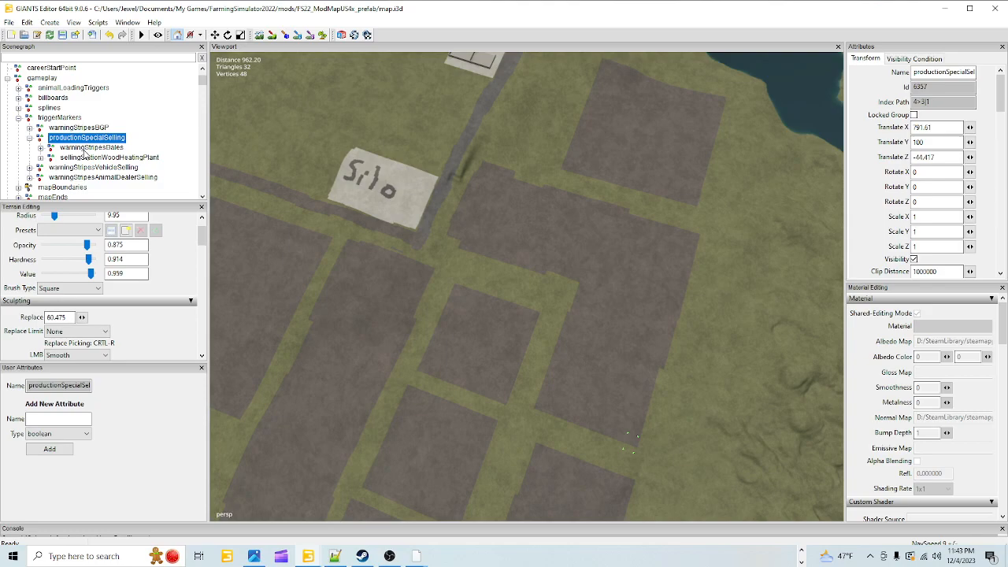
pyautogui.keyDown('alt'); pyautogui.moveTo(304, 186); pyautogui.dragTo(523, 229); pyautogui.keyUp('alt')
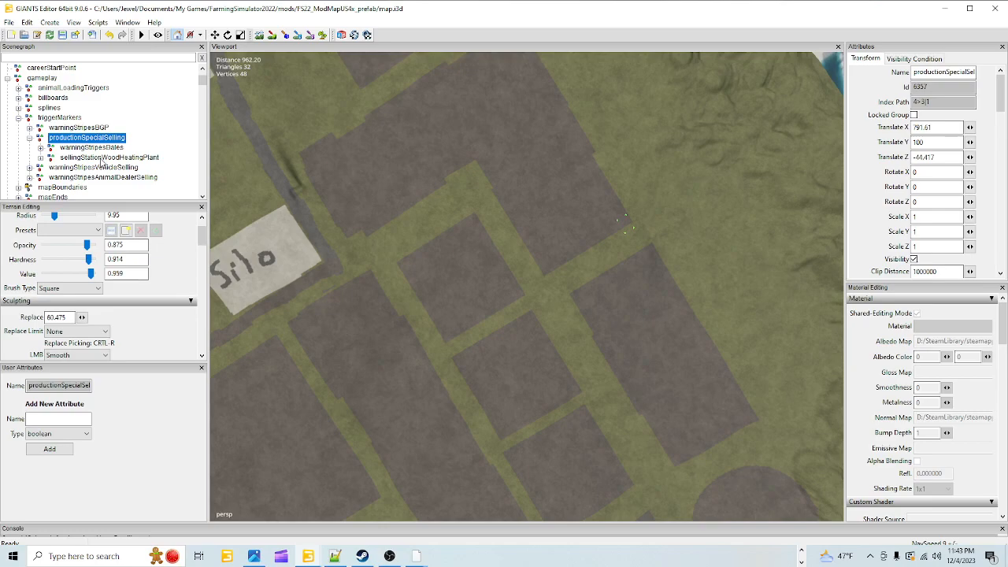
pyautogui.moveTo(440, 201)
pyautogui.keyDown('alt'); pyautogui.mouseDown()
pyautogui.moveTo(526, 244)
pyautogui.moveTo(591, 234)
pyautogui.mouseUp(); pyautogui.keyUp('alt')
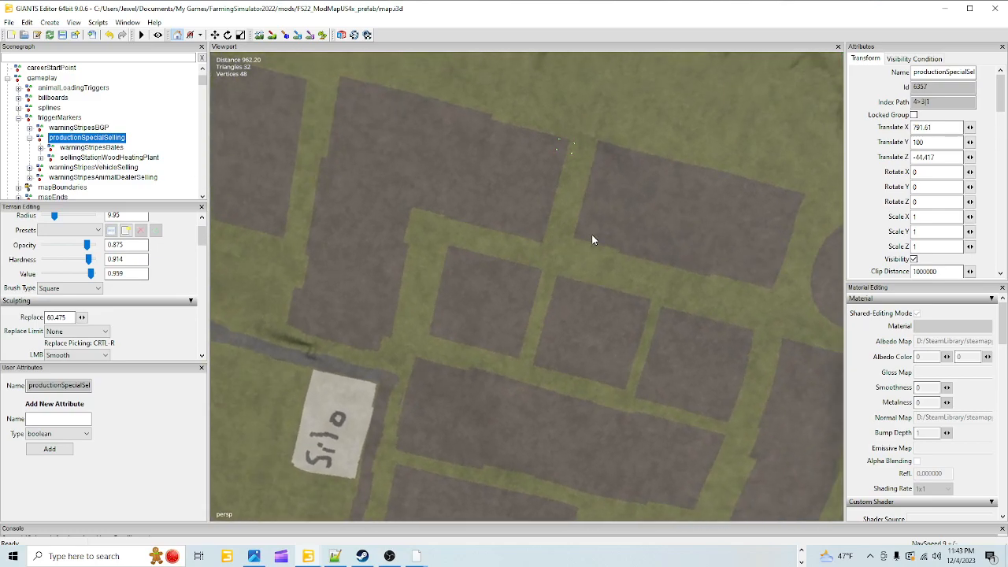
pyautogui.keyDown('alt'); pyautogui.moveTo(473, 308); pyautogui.dragTo(736, 238, button='right'); pyautogui.keyUp('alt')
pyautogui.keyDown('alt'); pyautogui.moveTo(611, 336); pyautogui.dragTo(349, 181); pyautogui.keyUp('alt')
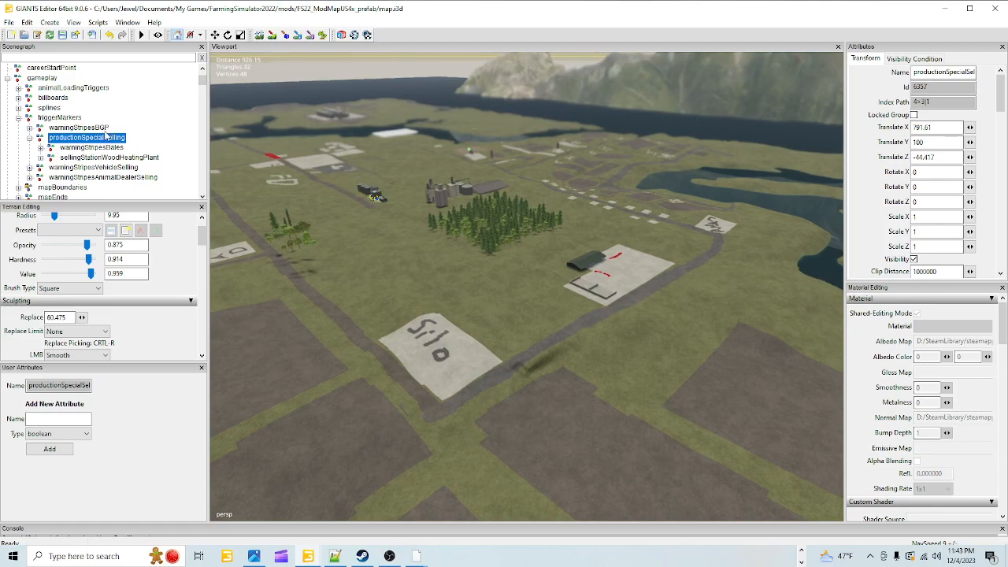
# - Select warningStripesBGP, productionSpecialSelling, warningStripesBales and sellingStationWoodHeatingPlant in turn and check their locations on the map
pyautogui.click(105, 130)
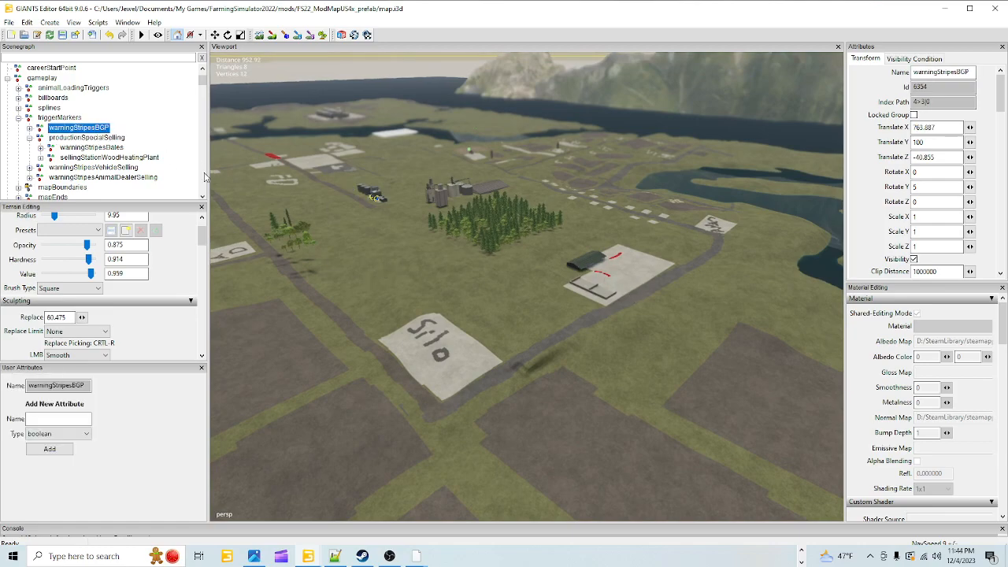
pyautogui.click(106, 139)
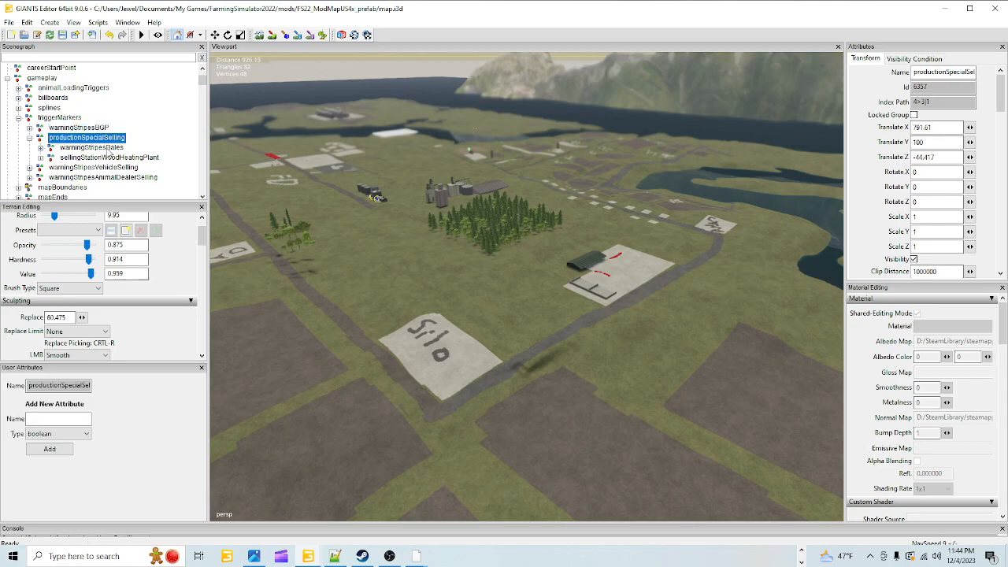
pyautogui.click(95, 147)
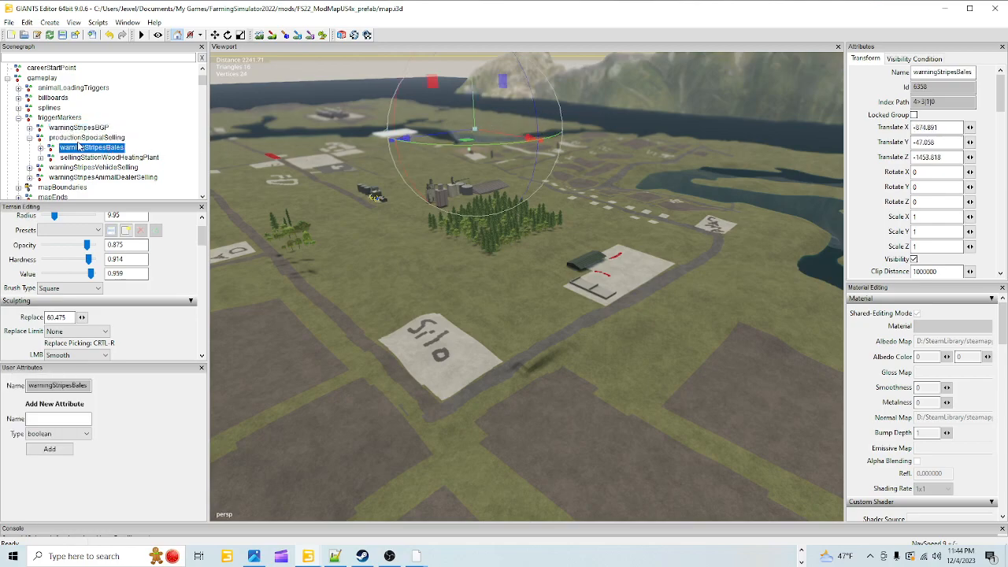
pyautogui.keyDown('alt'); pyautogui.moveTo(504, 247); pyautogui.dragTo(336, 250); pyautogui.keyUp('alt')
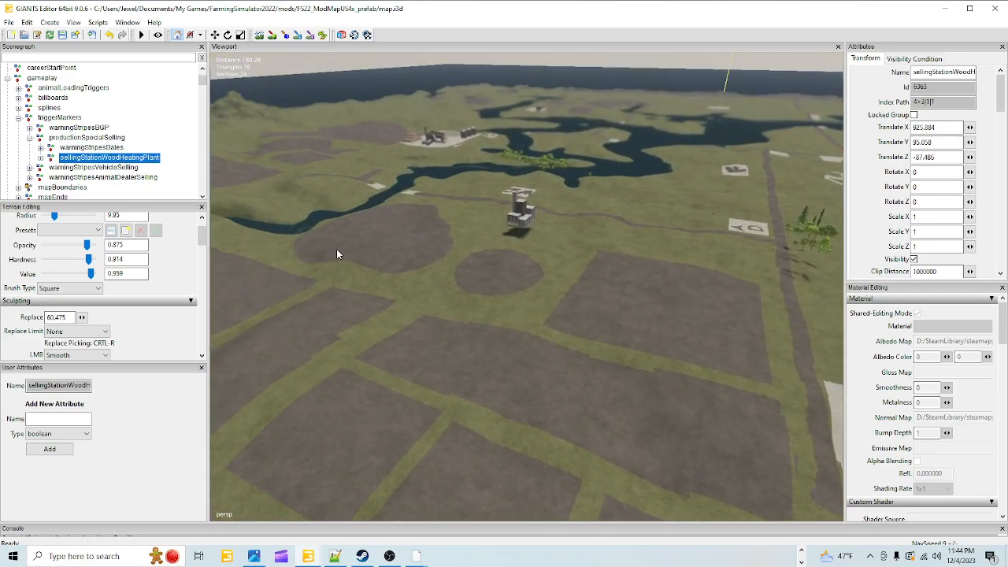
pyautogui.keyDown('alt'); pyautogui.moveTo(405, 211); pyautogui.dragTo(543, 194); pyautogui.keyUp('alt')
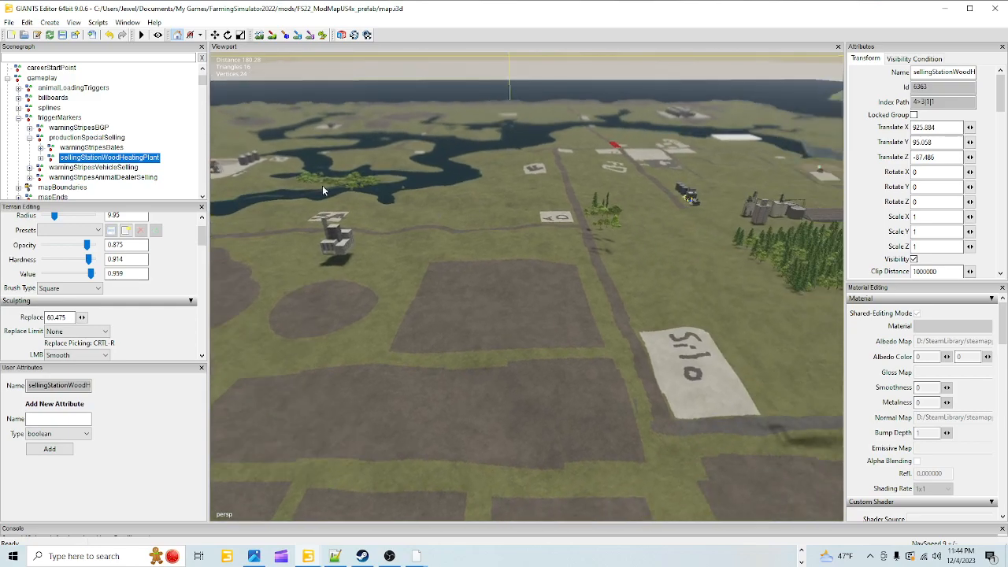
# - Select warningStripesVehicleSelling, then expand and select warningStripesAnimalDealerSelling to review its four corner stripe objects
pyautogui.click(112, 169)
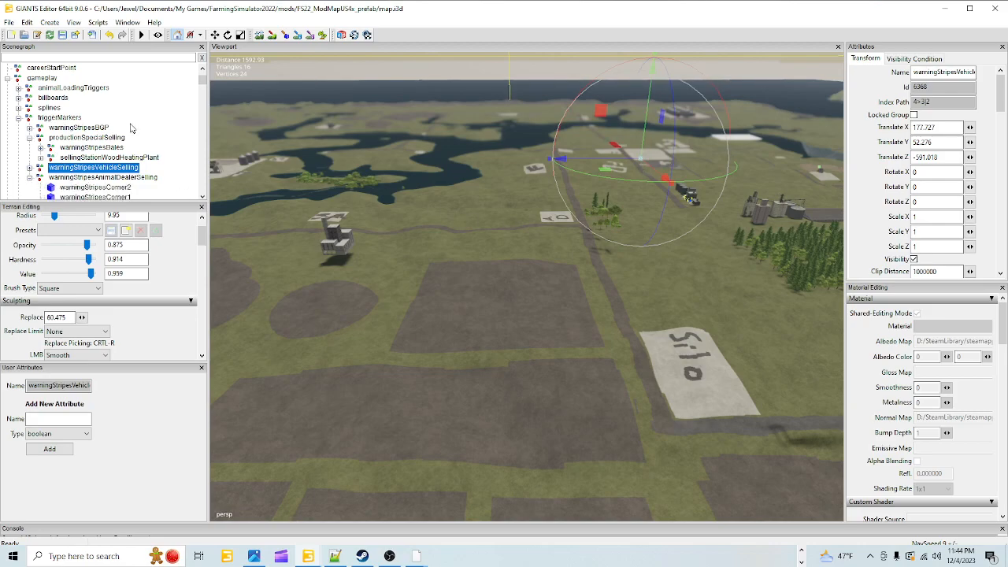
pyautogui.click(29, 177)
pyautogui.click(103, 117)
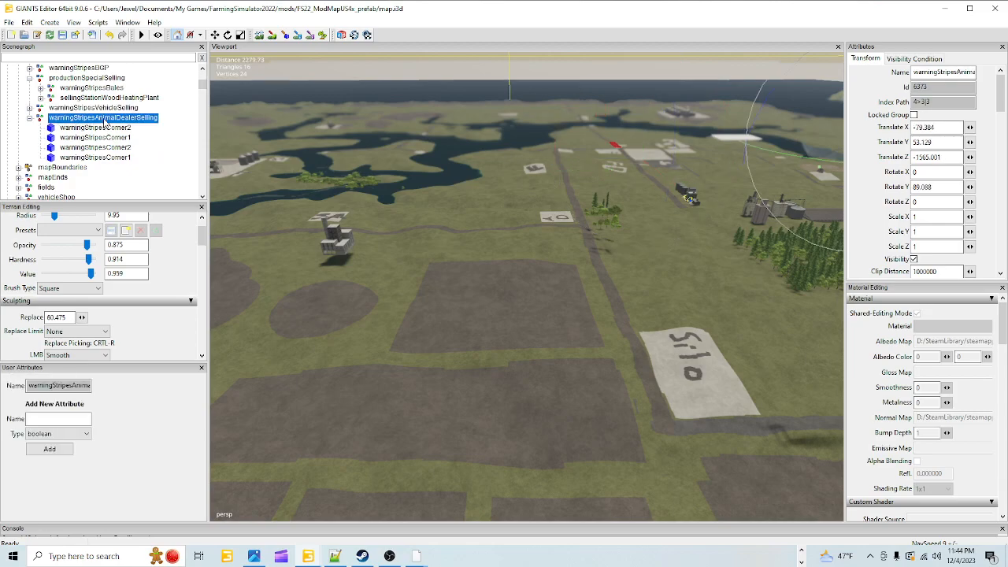
pyautogui.keyDown('alt'); pyautogui.moveTo(412, 203); pyautogui.dragTo(486, 191); pyautogui.keyUp('alt')
pyautogui.keyDown('alt'); pyautogui.moveTo(544, 157); pyautogui.dragTo(417, 170); pyautogui.keyUp('alt')
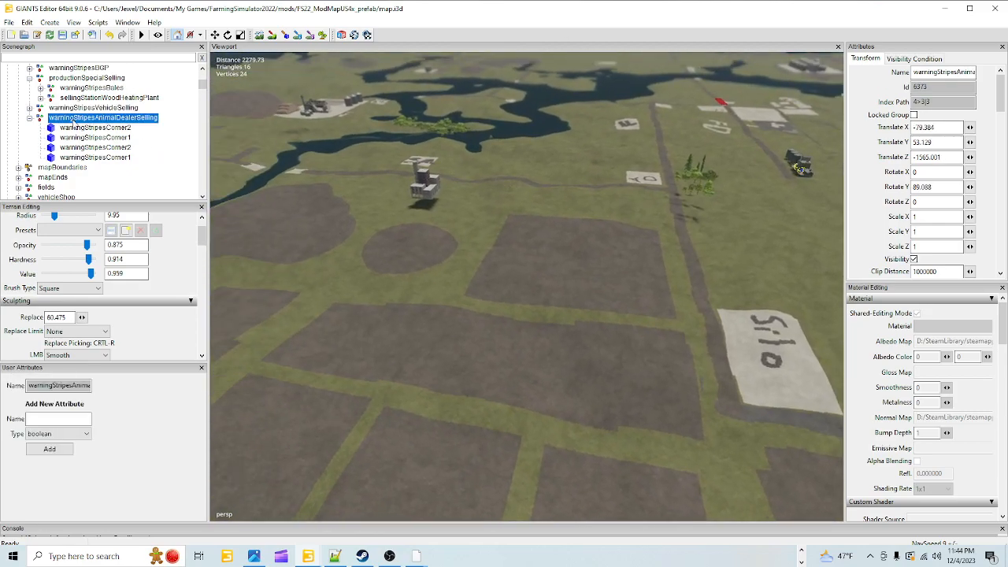
# - Clear the selection and collapse the triggerMarkers and gameplay groups in the Scenegraph
pyautogui.scroll(2, 71, 123)
pyautogui.click(23, 112)
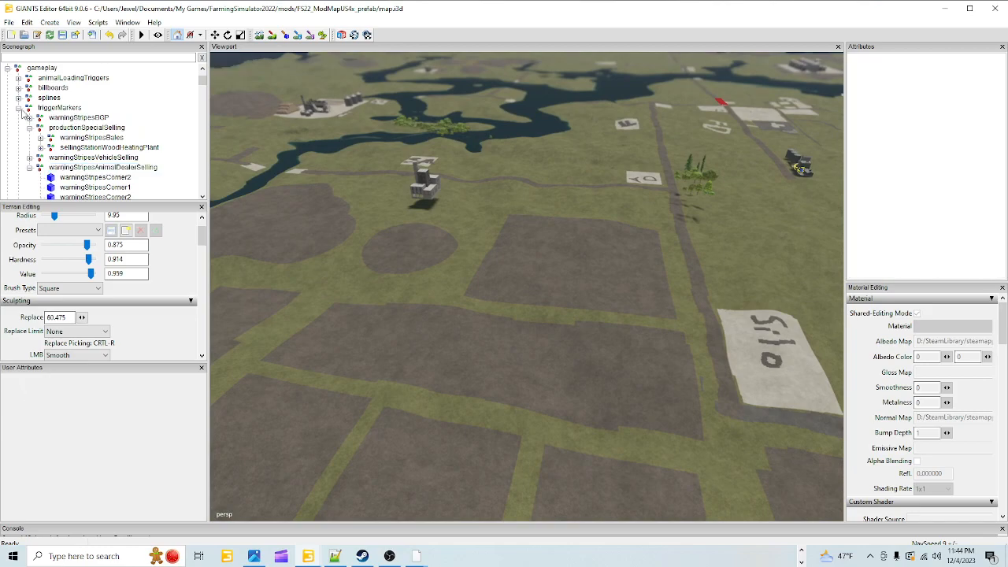
pyautogui.click(19, 108)
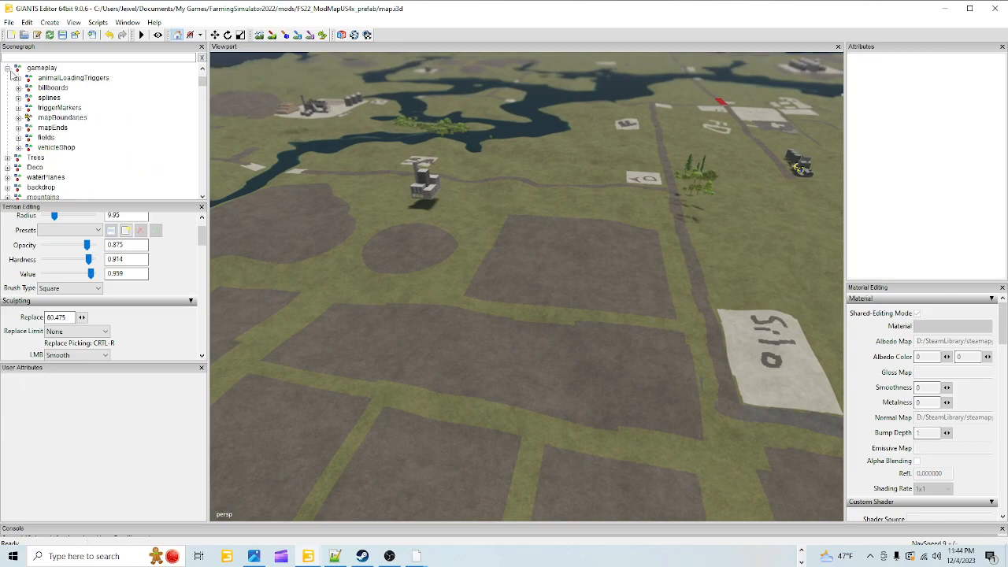
pyautogui.click(8, 69)
pyautogui.keyDown('alt'); pyautogui.moveTo(421, 266); pyautogui.dragTo(440, 252); pyautogui.keyUp('alt')
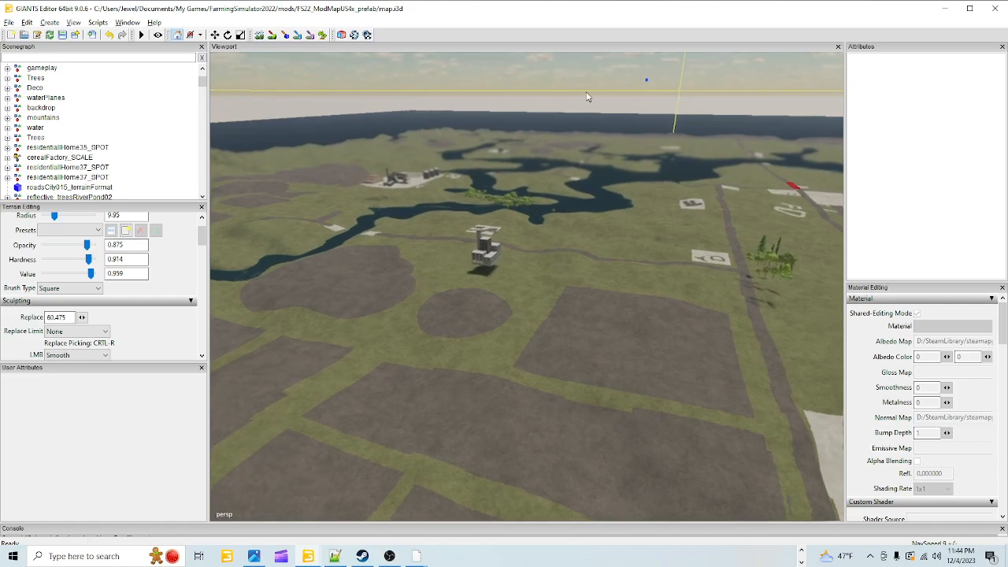
pyautogui.scroll(1, 575, 260)
pyautogui.scroll(2, 574, 261)
pyautogui.keyDown('alt'); pyautogui.moveTo(464, 224); pyautogui.dragTo(562, 295); pyautogui.keyUp('alt')
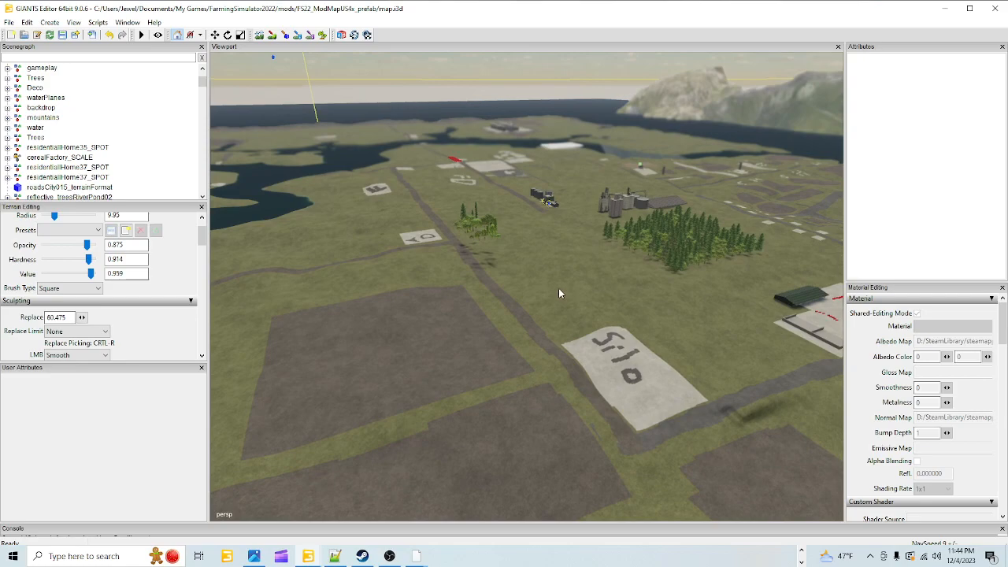